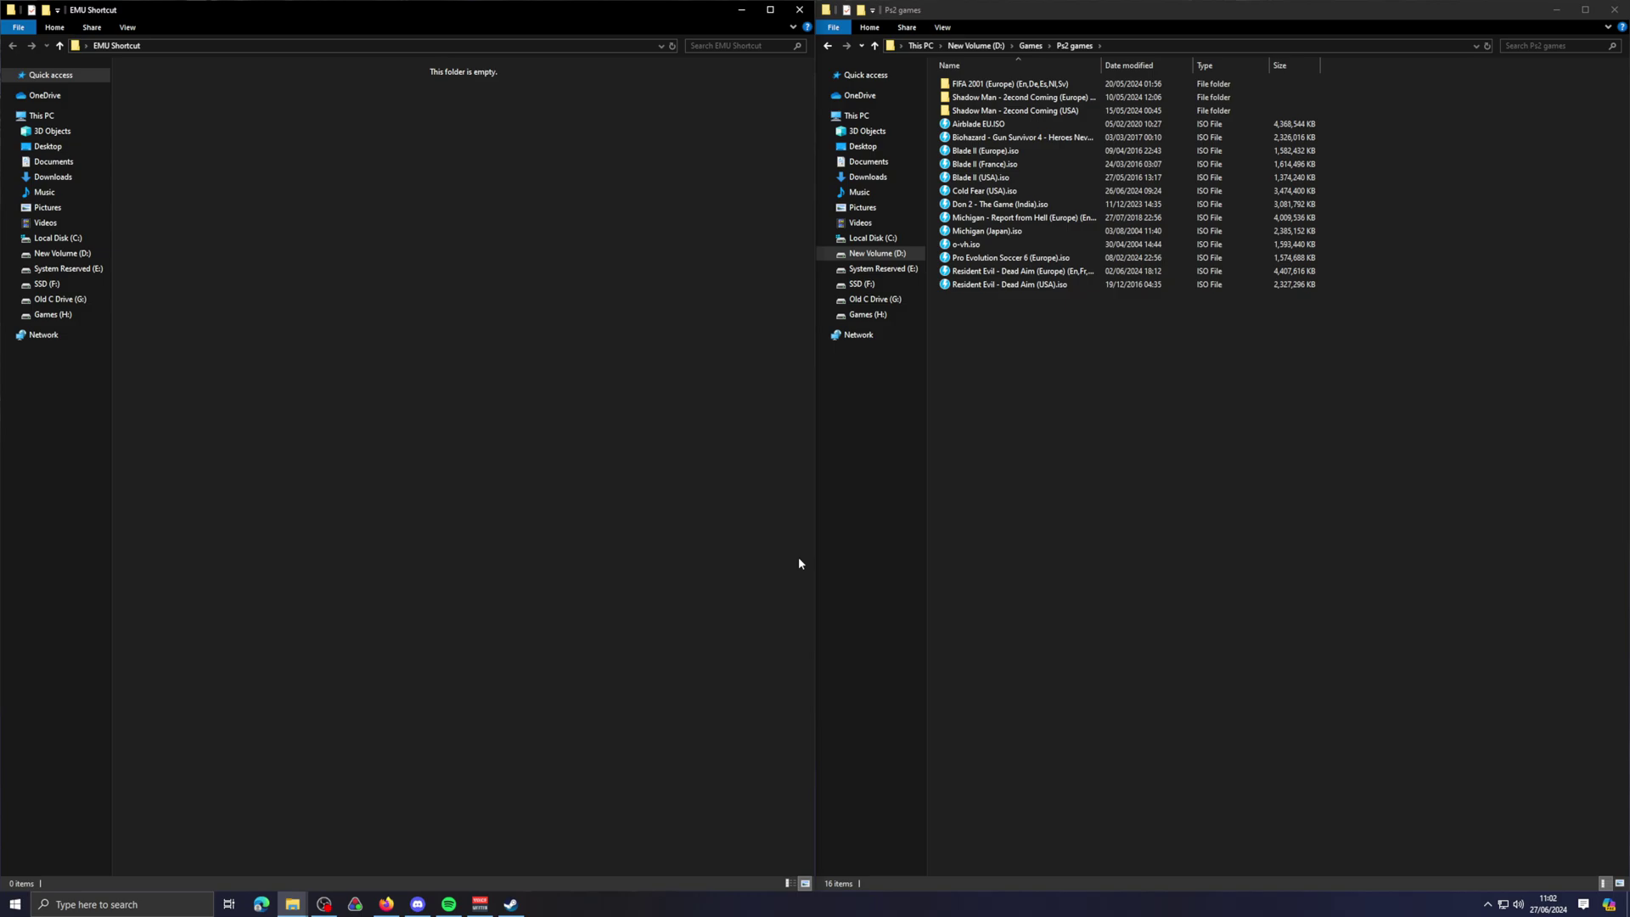
Step: Review the game files in the Ps2 games folder and the emulator files in the PCSX21.7 folder
drag(1222, 518, 1074, 78)
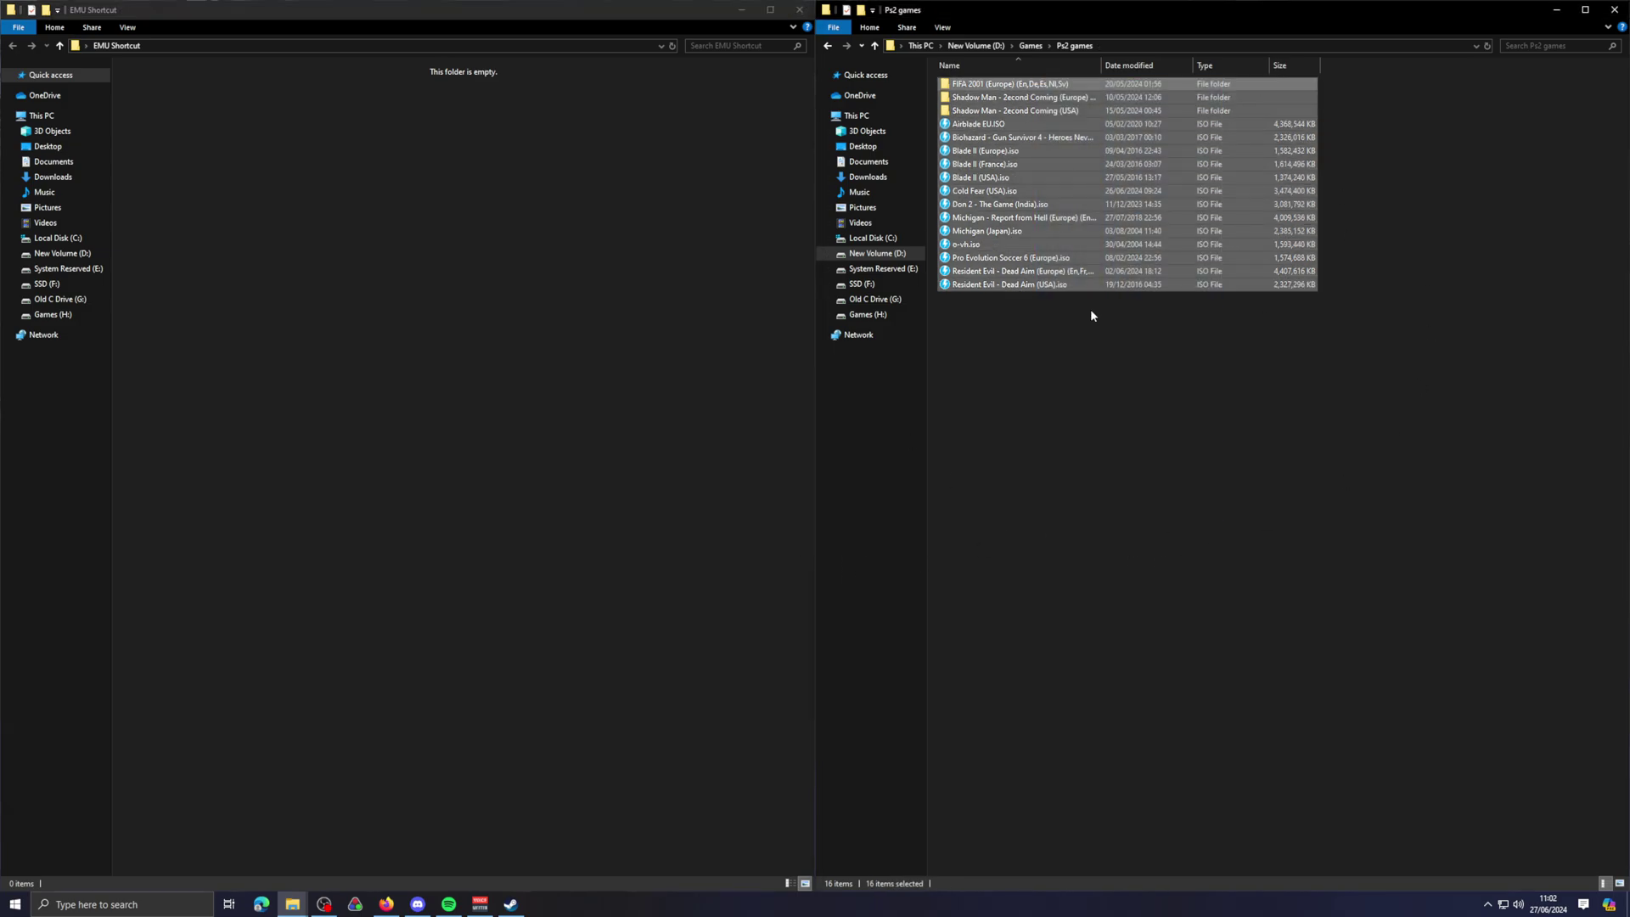
click(1117, 475)
drag(1241, 493, 1061, 84)
click(1193, 426)
click(292, 903)
click(333, 843)
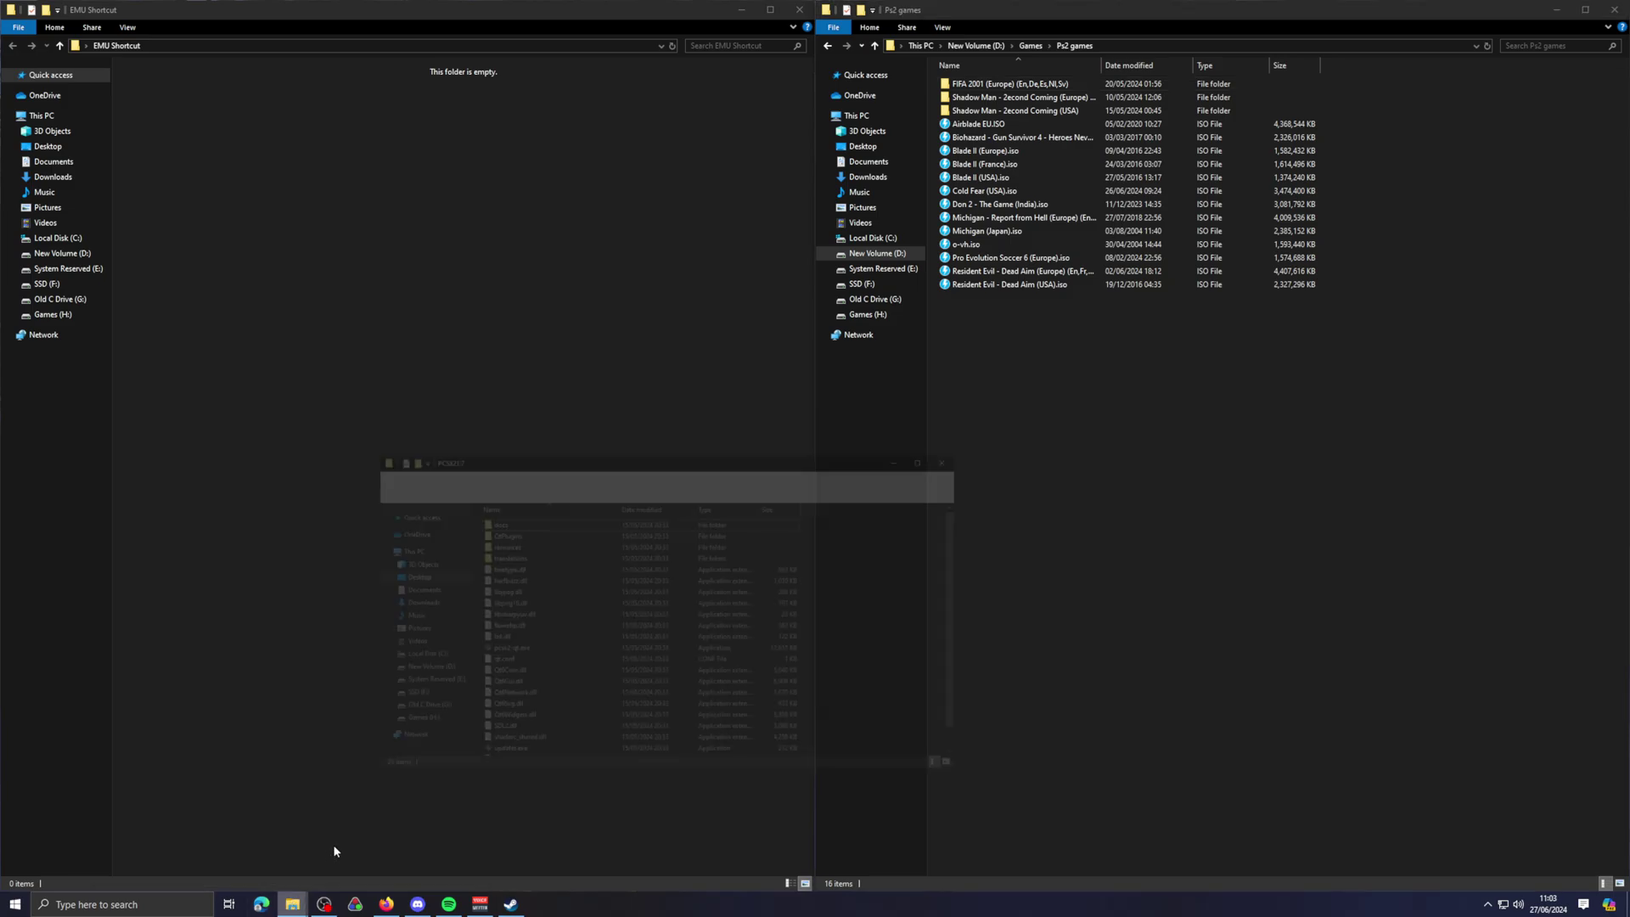
drag(675, 369, 798, 227)
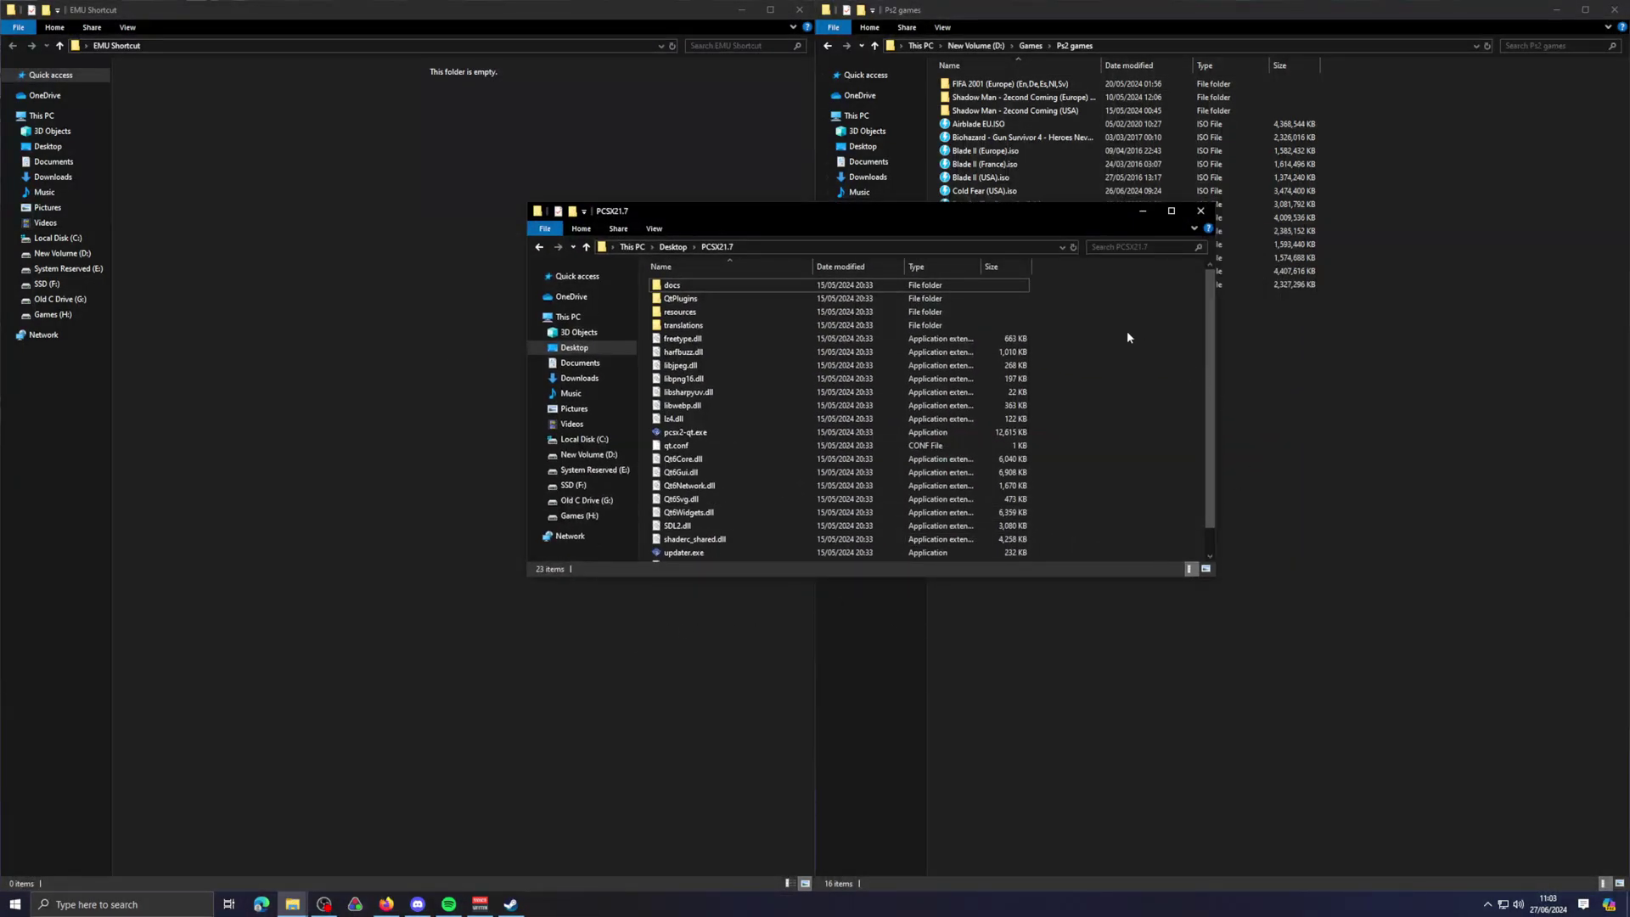
click(1143, 211)
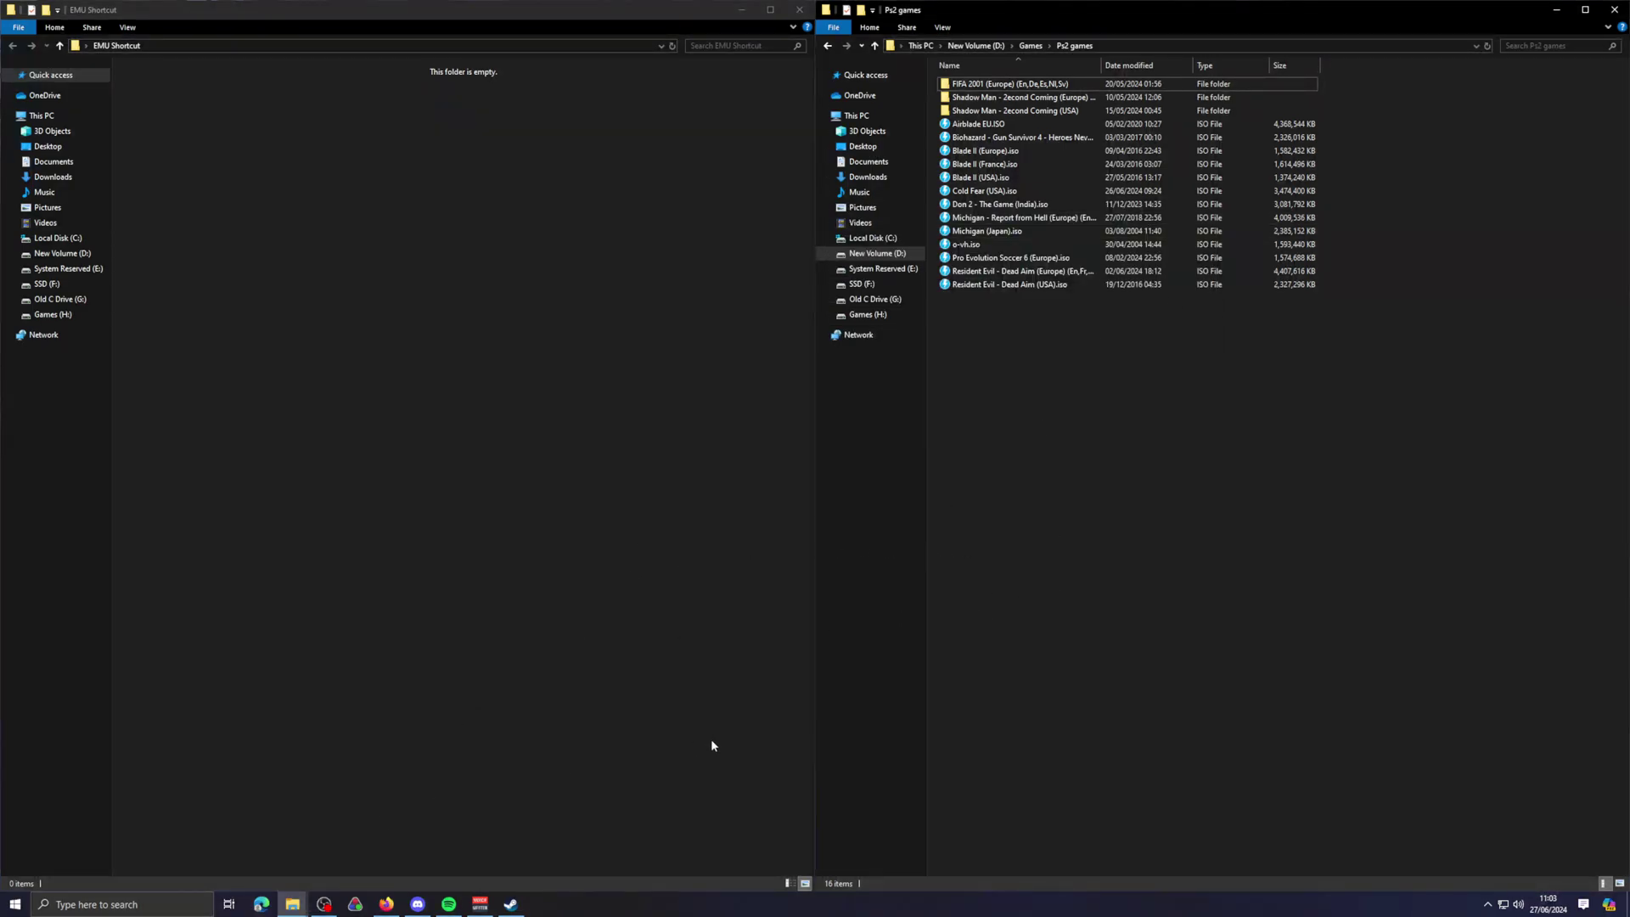
Step: Select Cold Fear (USA).iso in the Ps2 games folder and view the 512x512.png image in the icons folder
click(1018, 191)
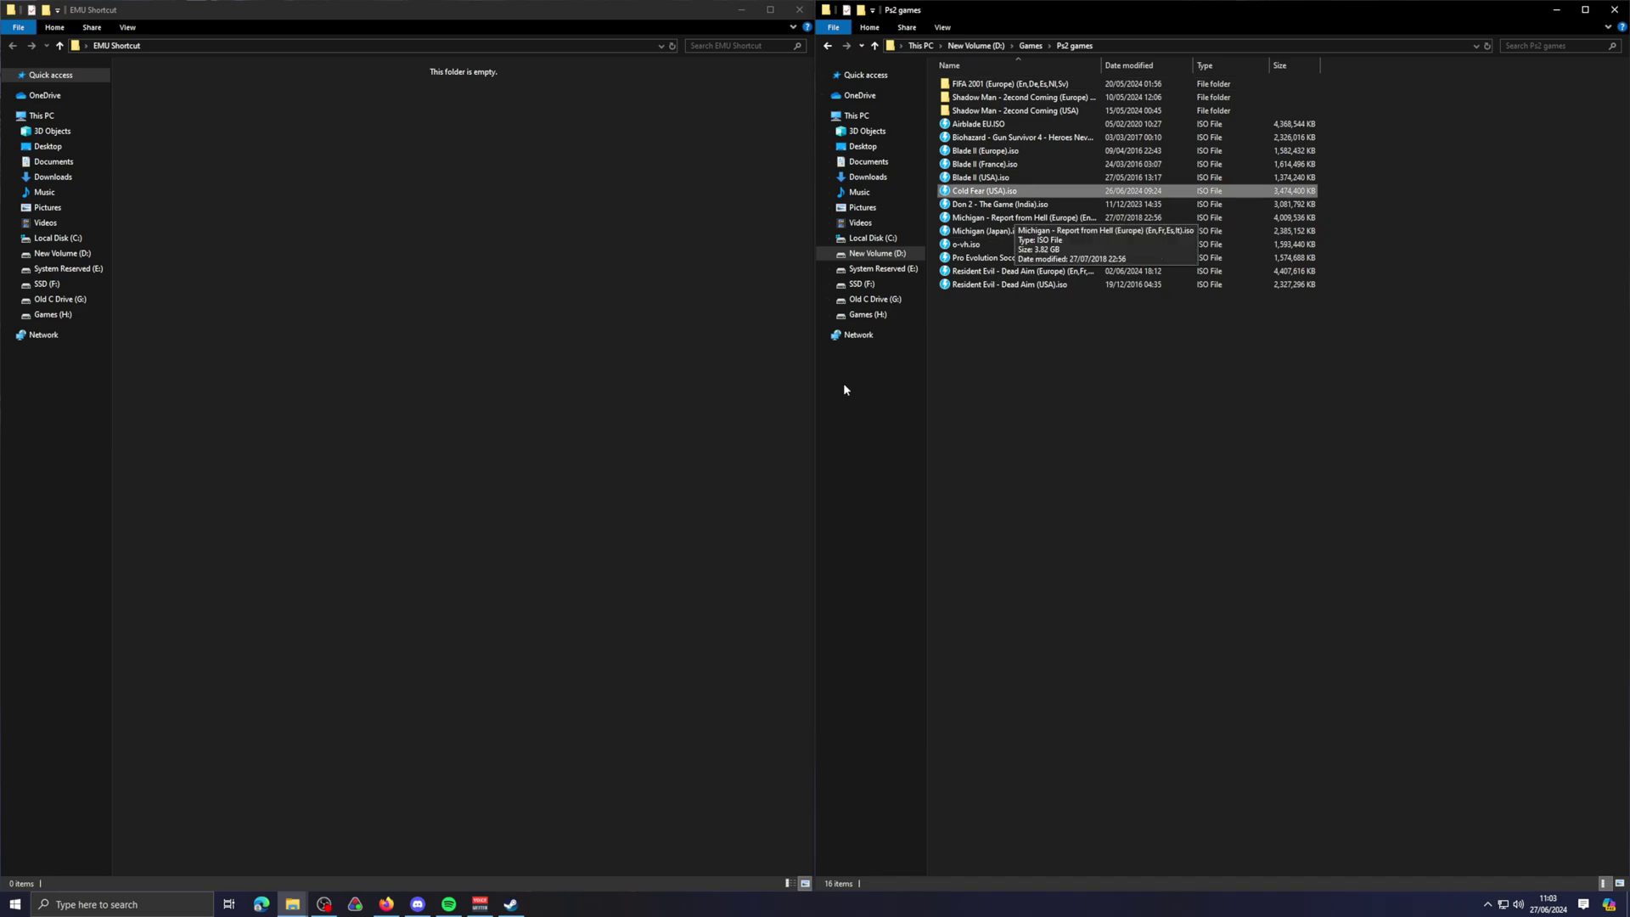
click(292, 905)
click(436, 840)
drag(1076, 332, 1236, 489)
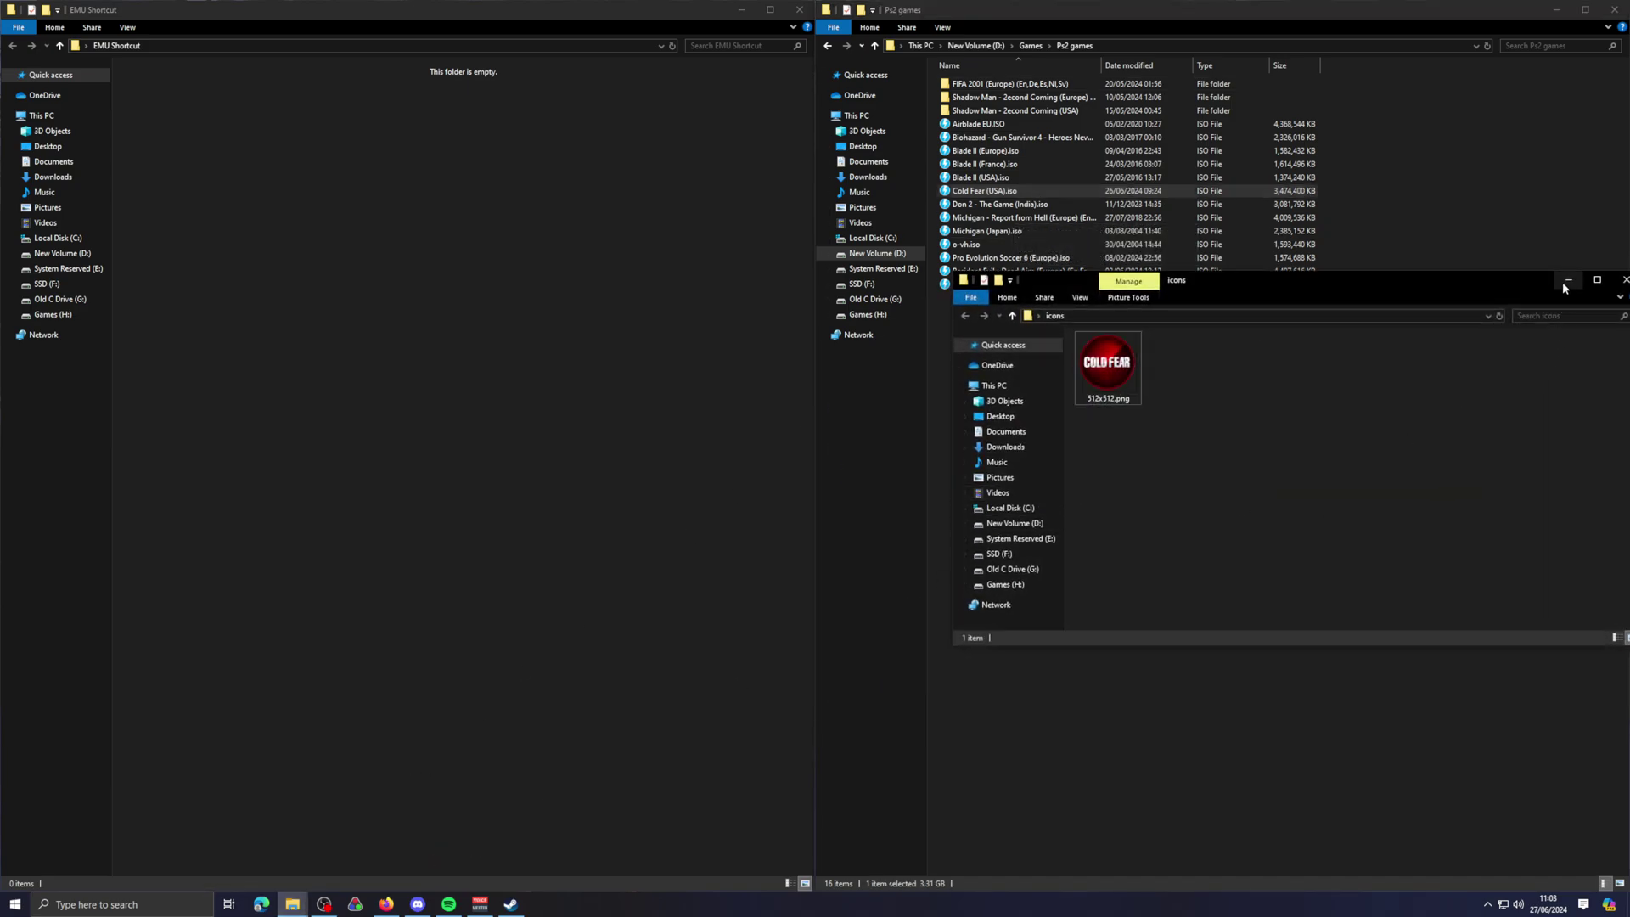
drag(1294, 291, 1077, 303)
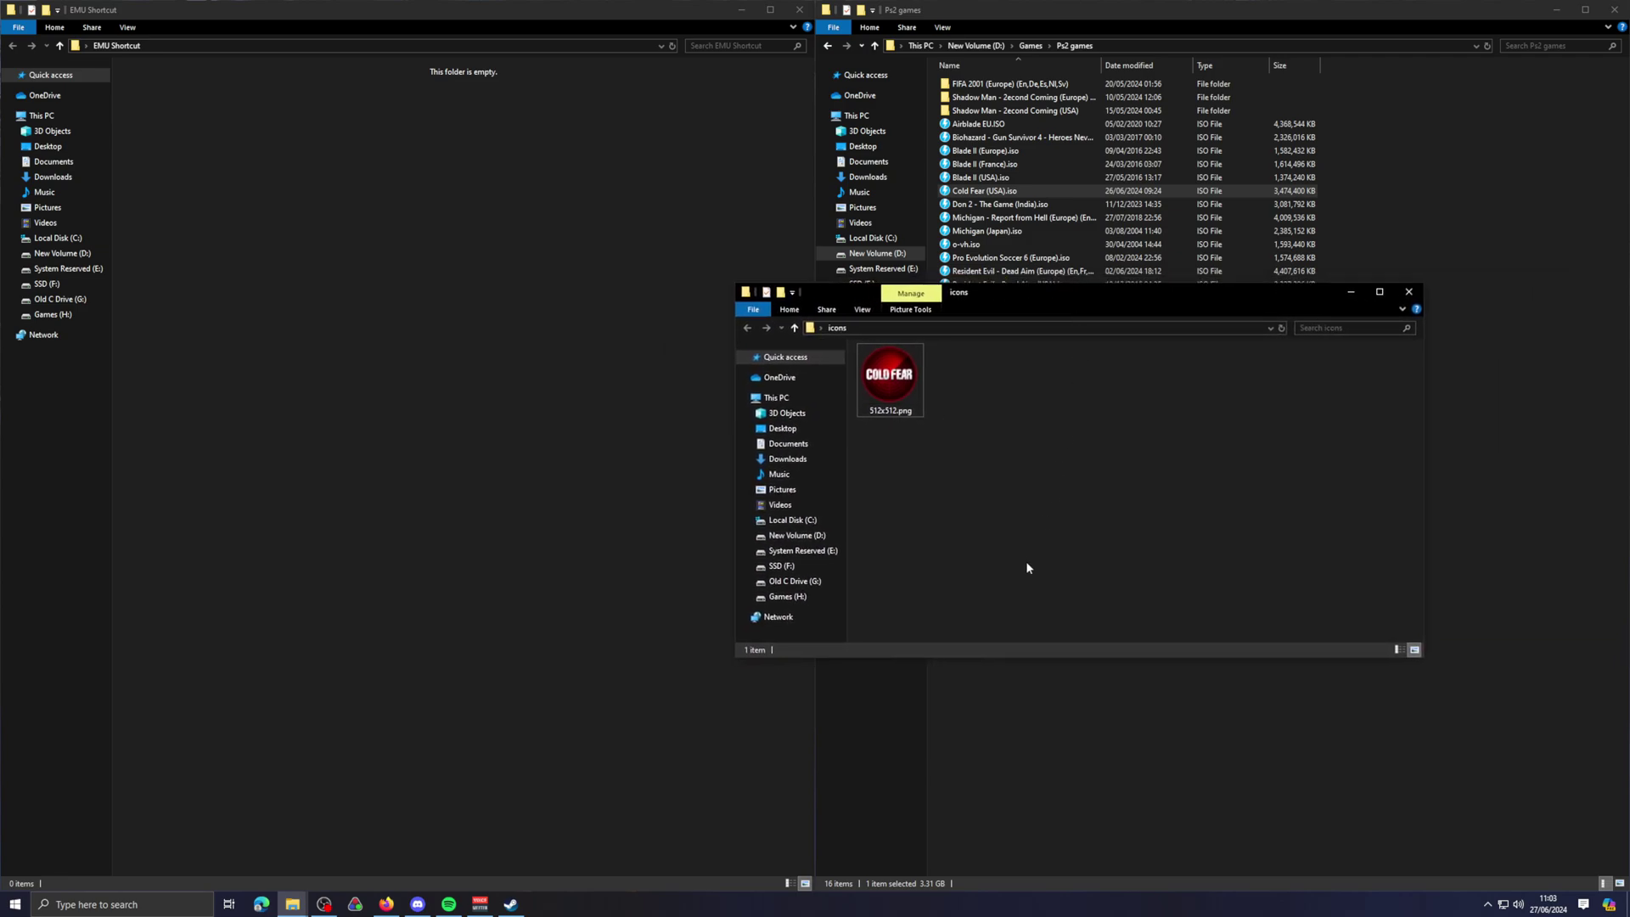
drag(1111, 494, 1248, 426)
click(1350, 292)
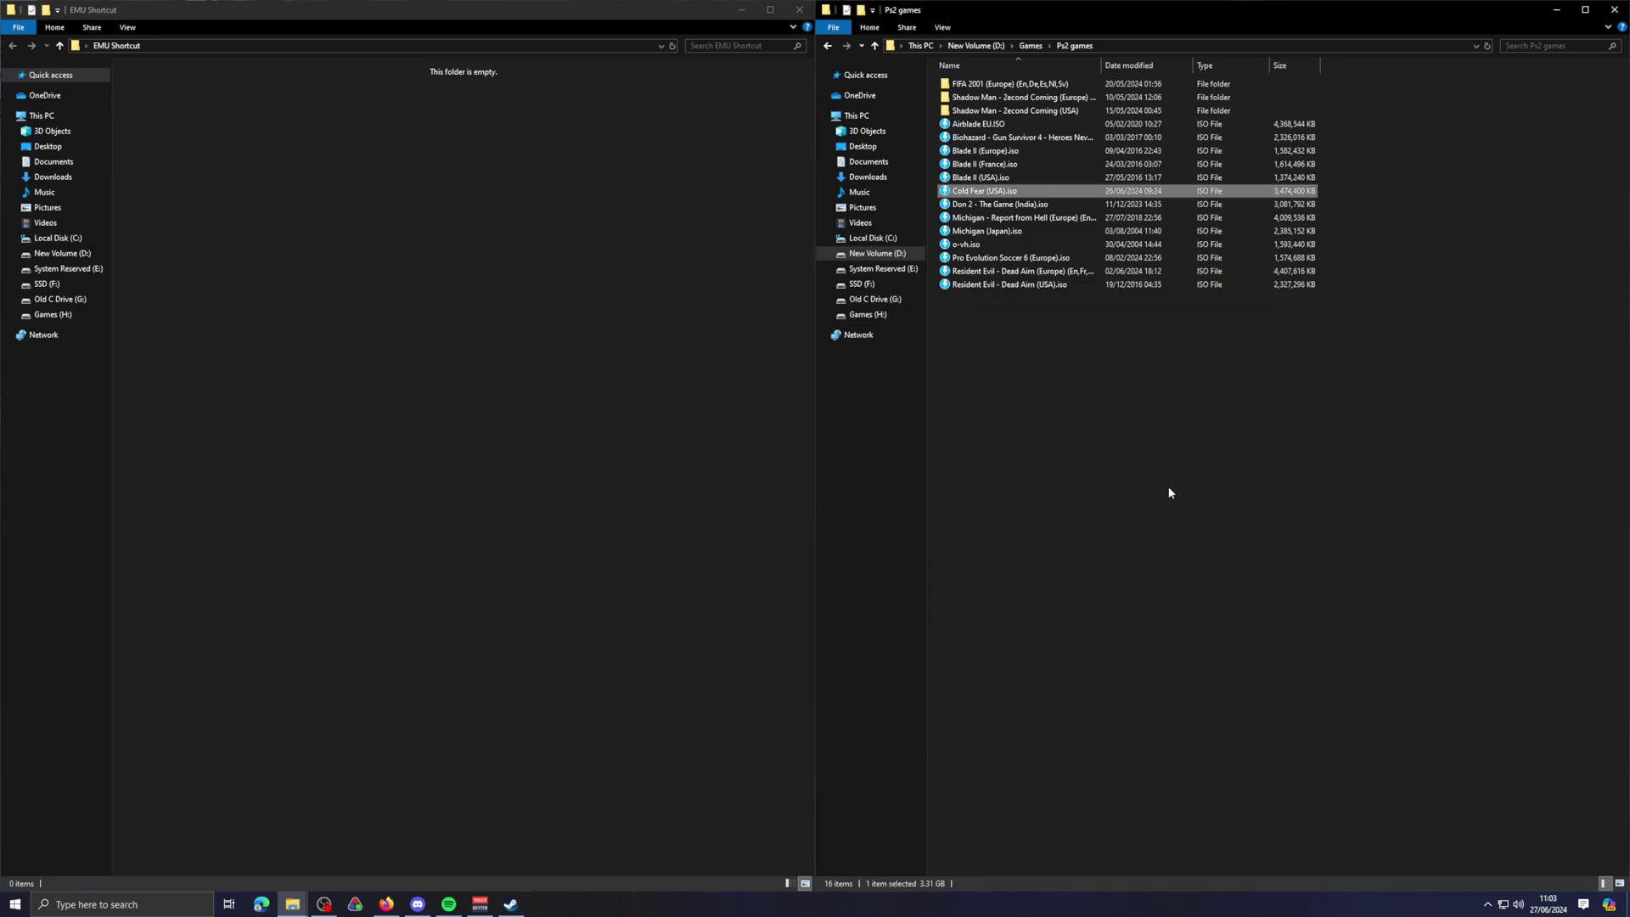
Step: Start creating a new shortcut in the EMU Shortcut folder
click(467, 460)
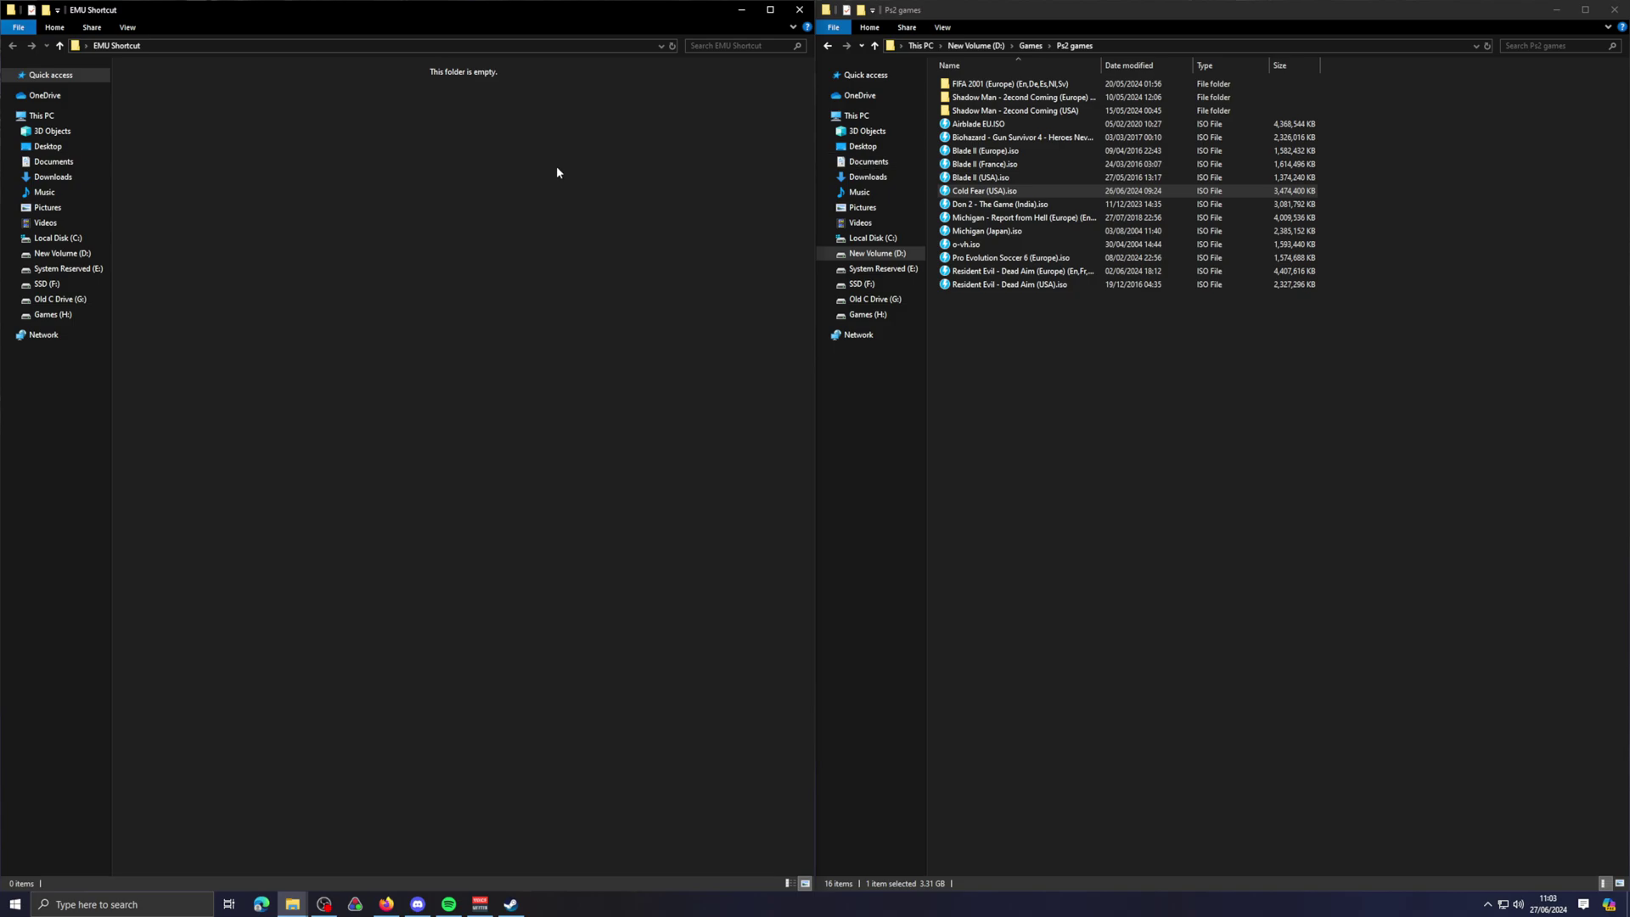
right_click(292, 175)
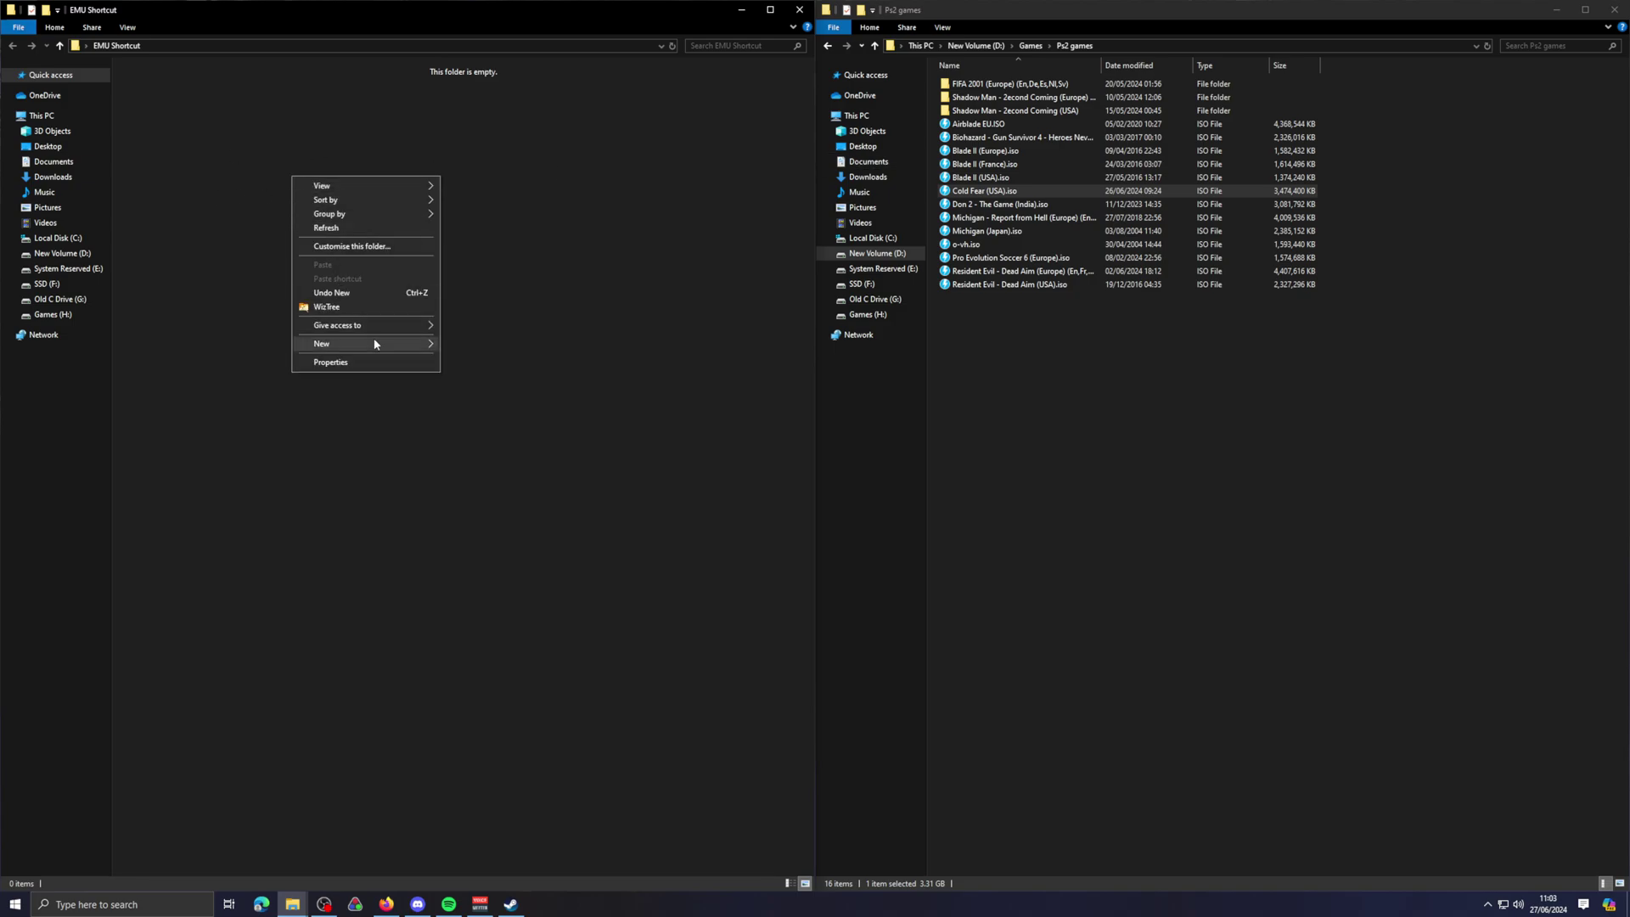
mouse_move(373, 341)
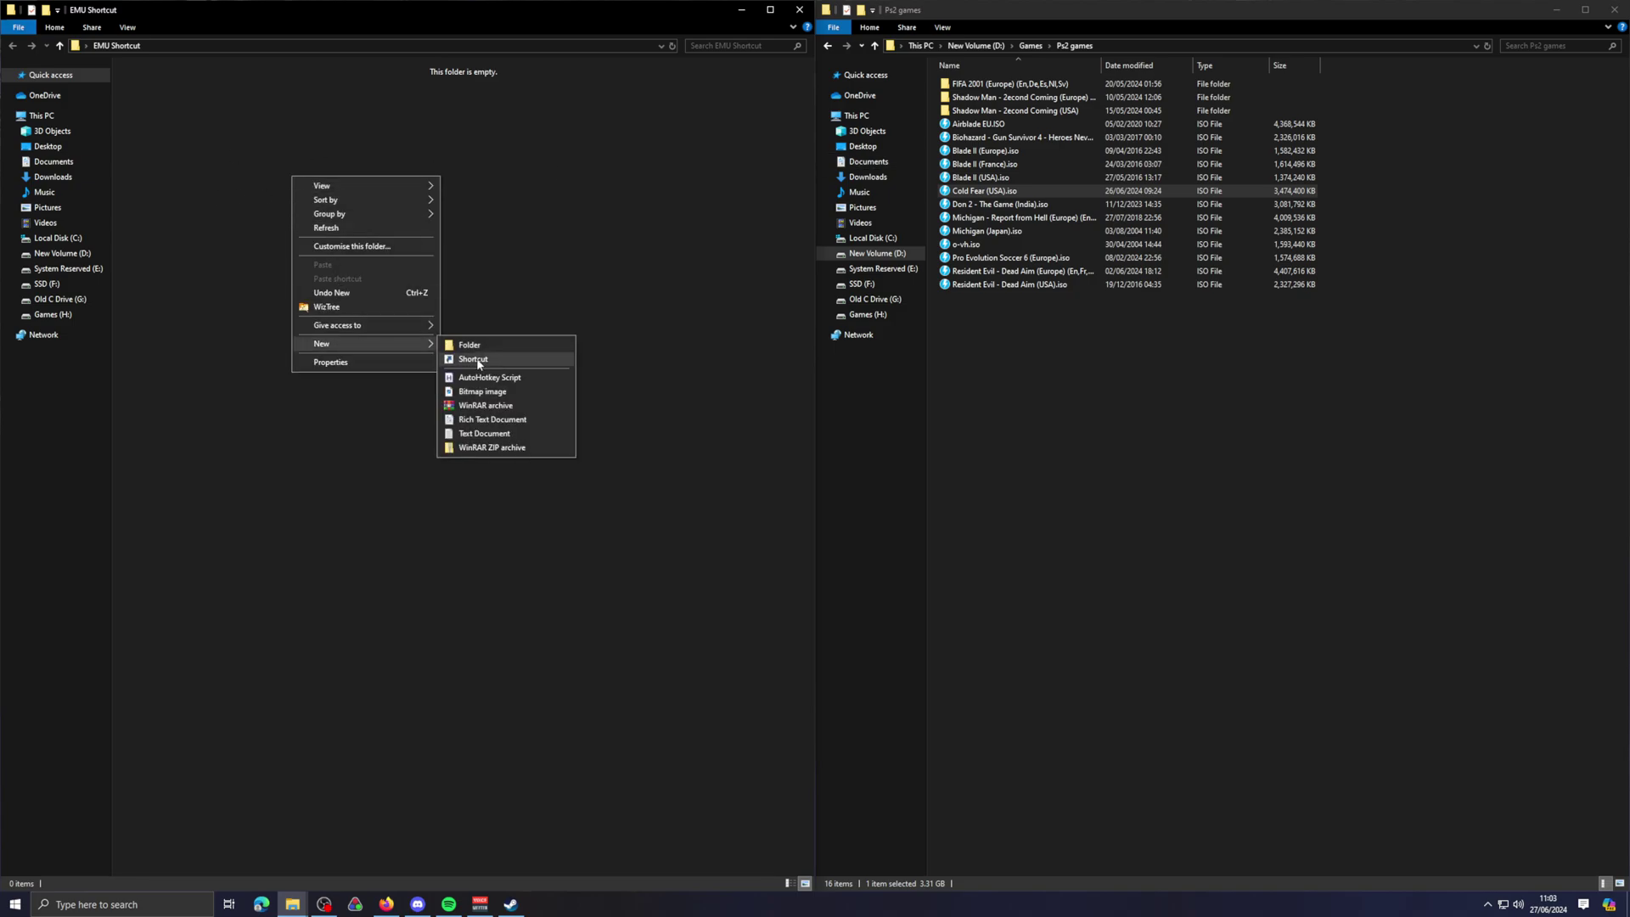
click(476, 359)
drag(779, 316, 397, 179)
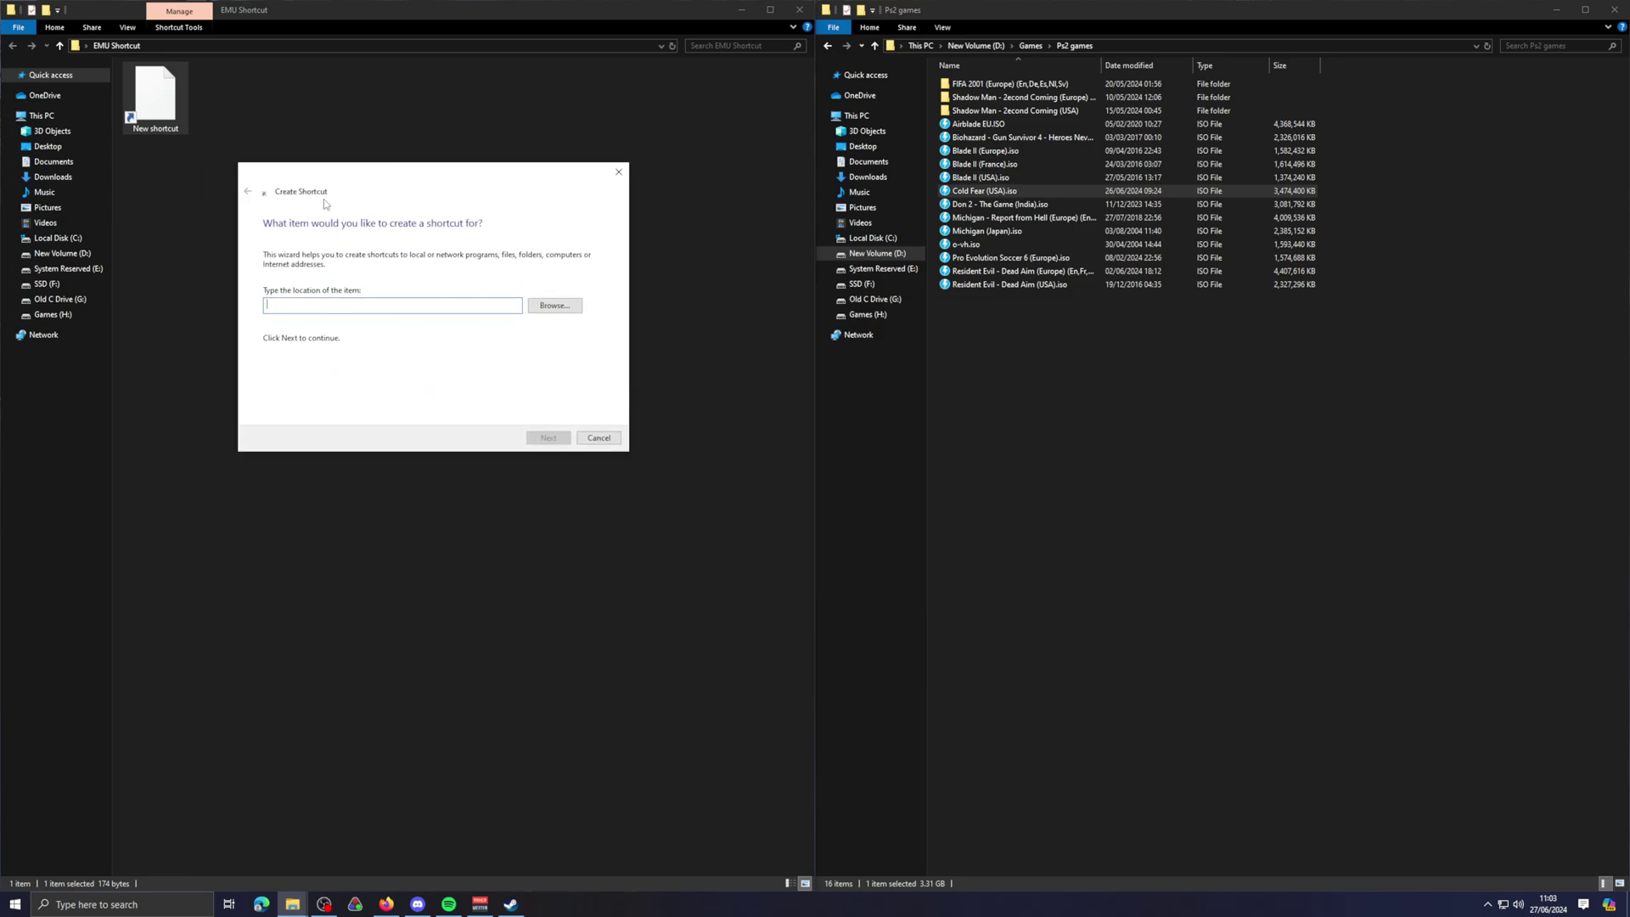
drag(344, 174, 423, 126)
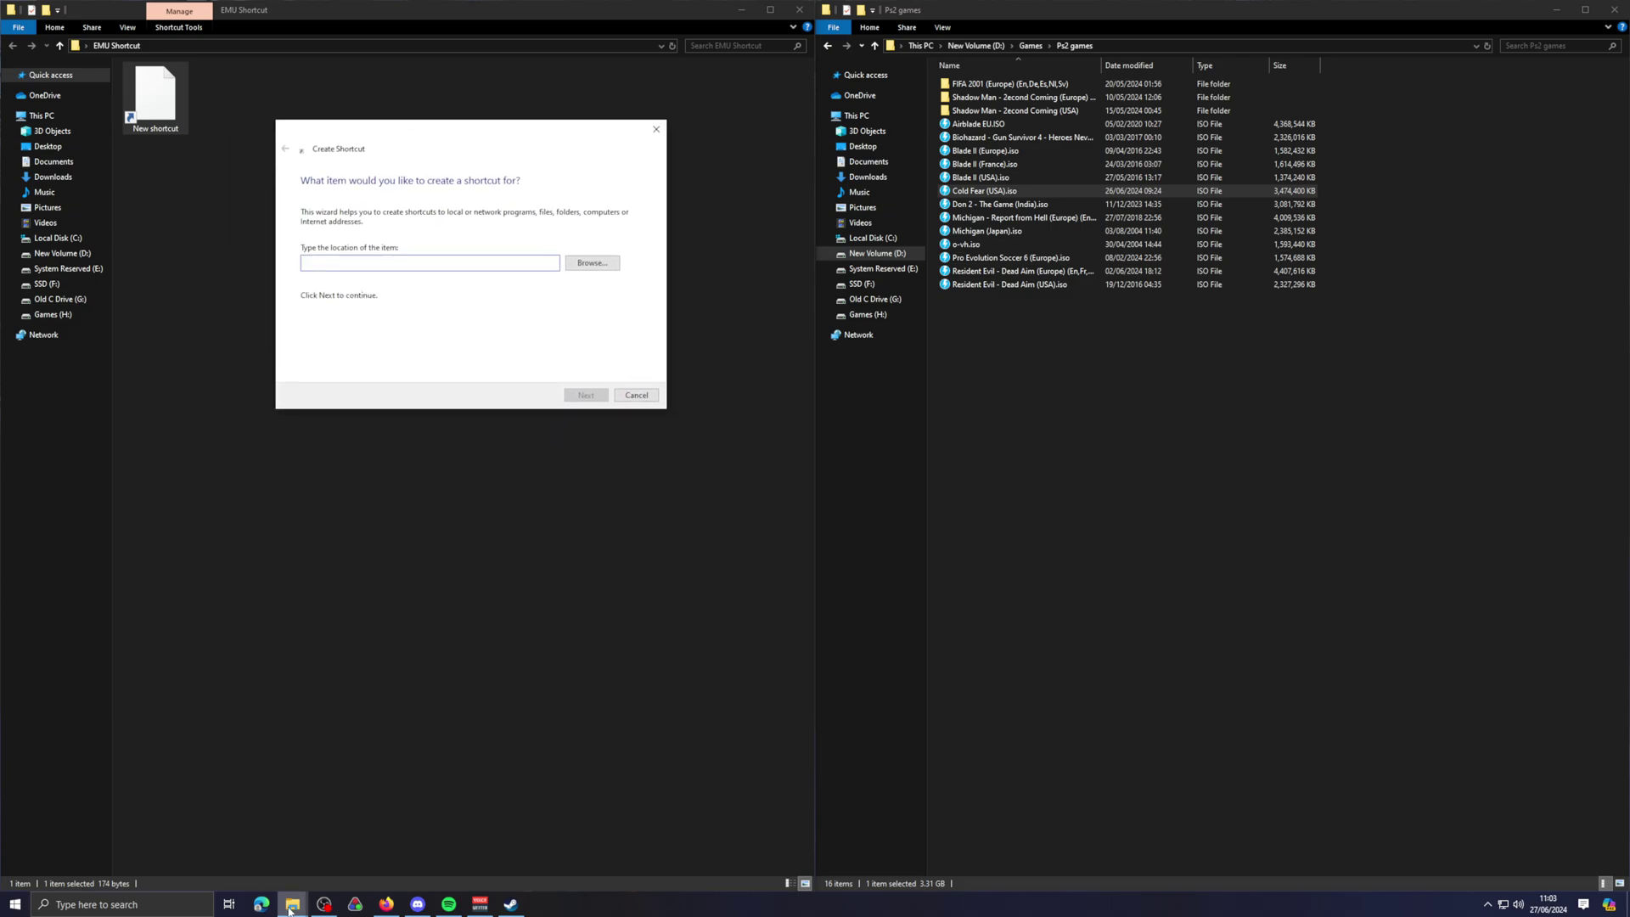
Step: Copy the path of the PCSX21.7 folder and paste it as the new shortcut's item location
click(246, 847)
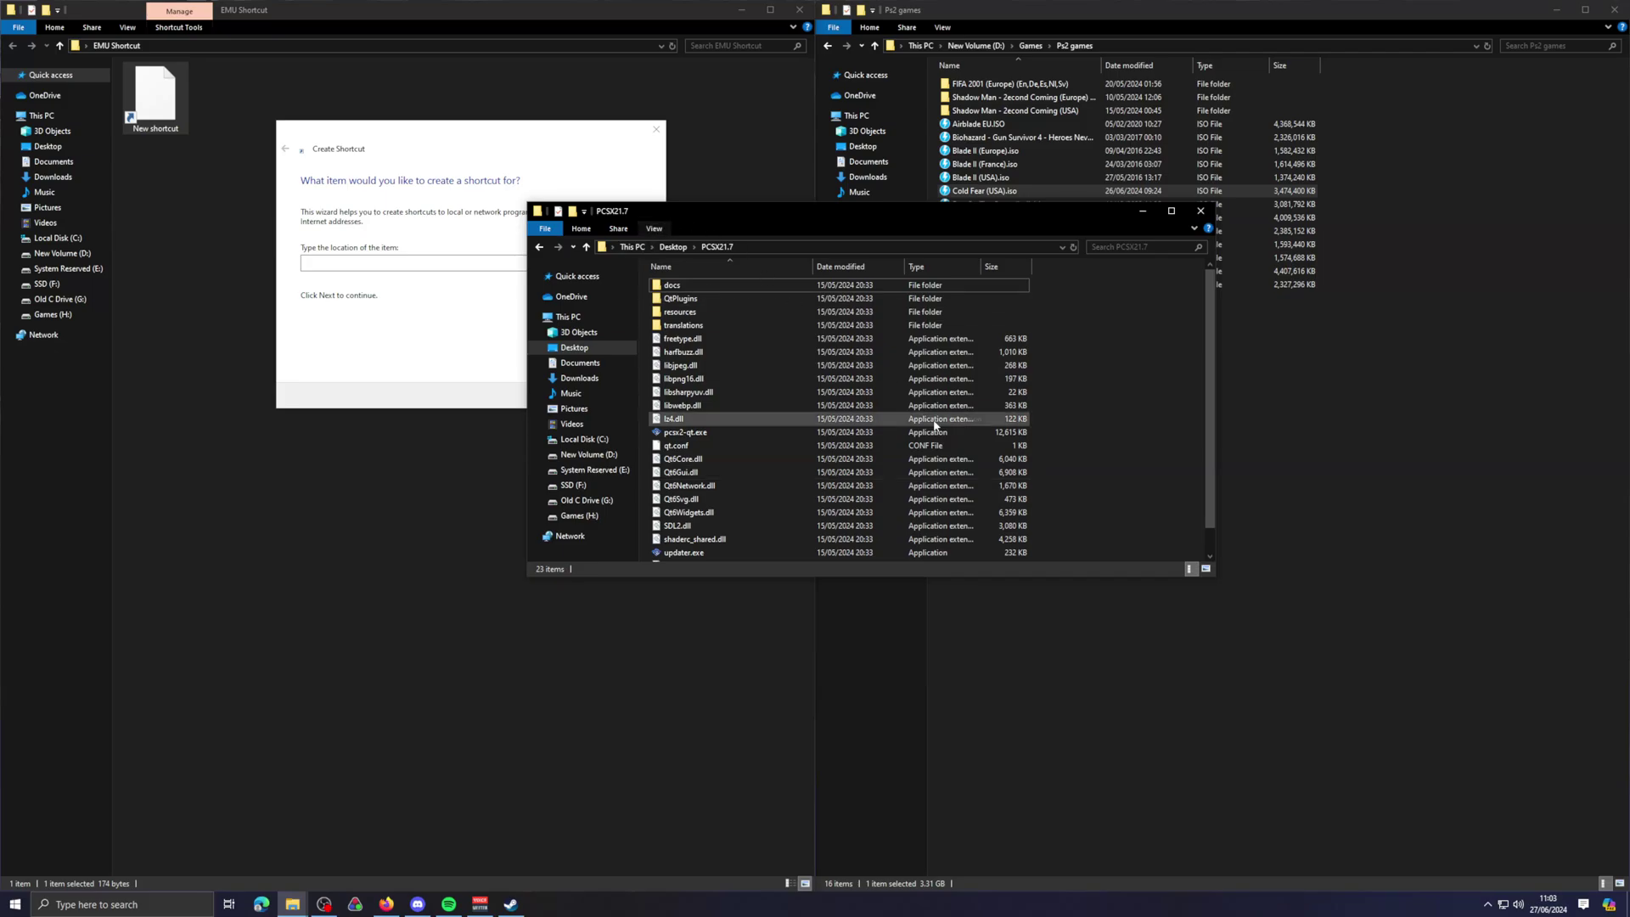
drag(707, 212, 792, 160)
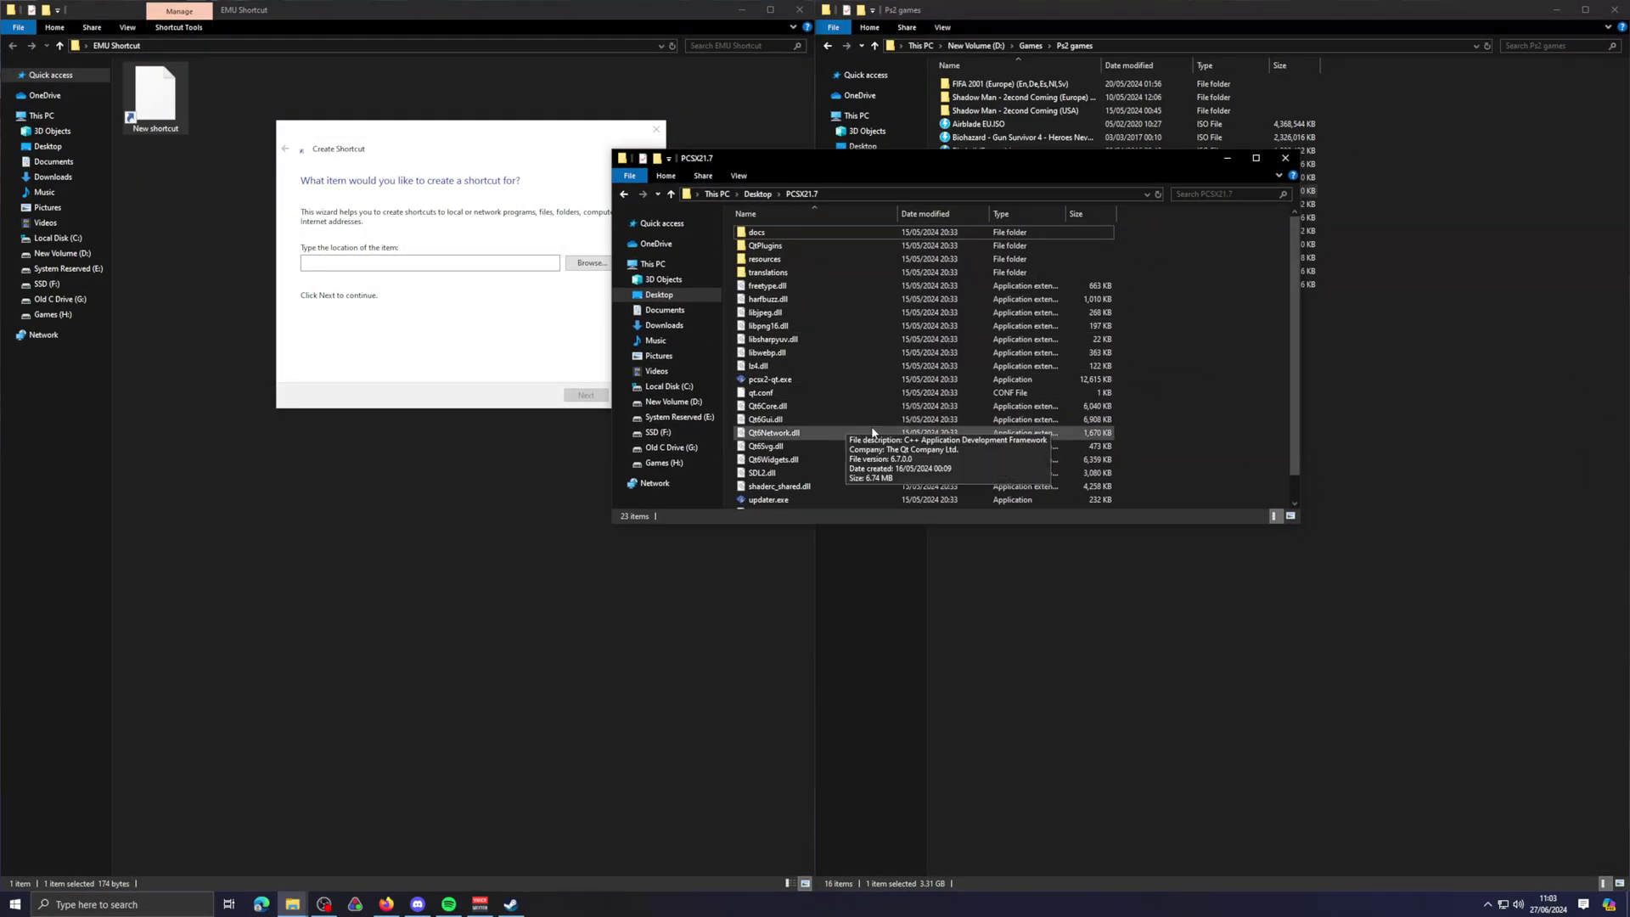
click(808, 379)
click(1163, 350)
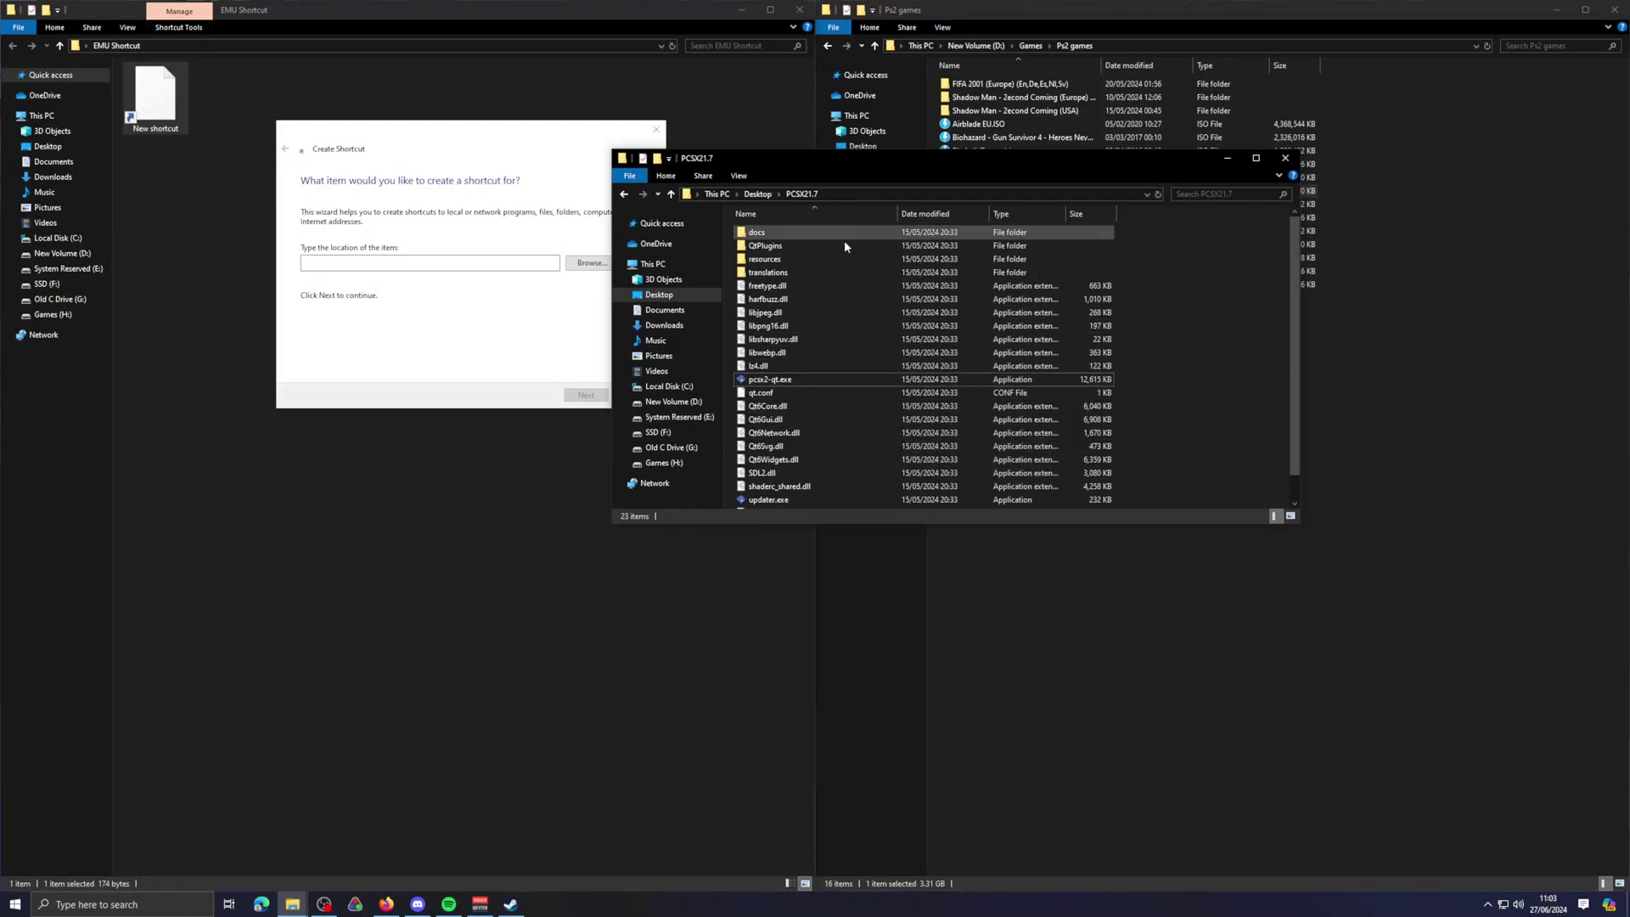
click(905, 193)
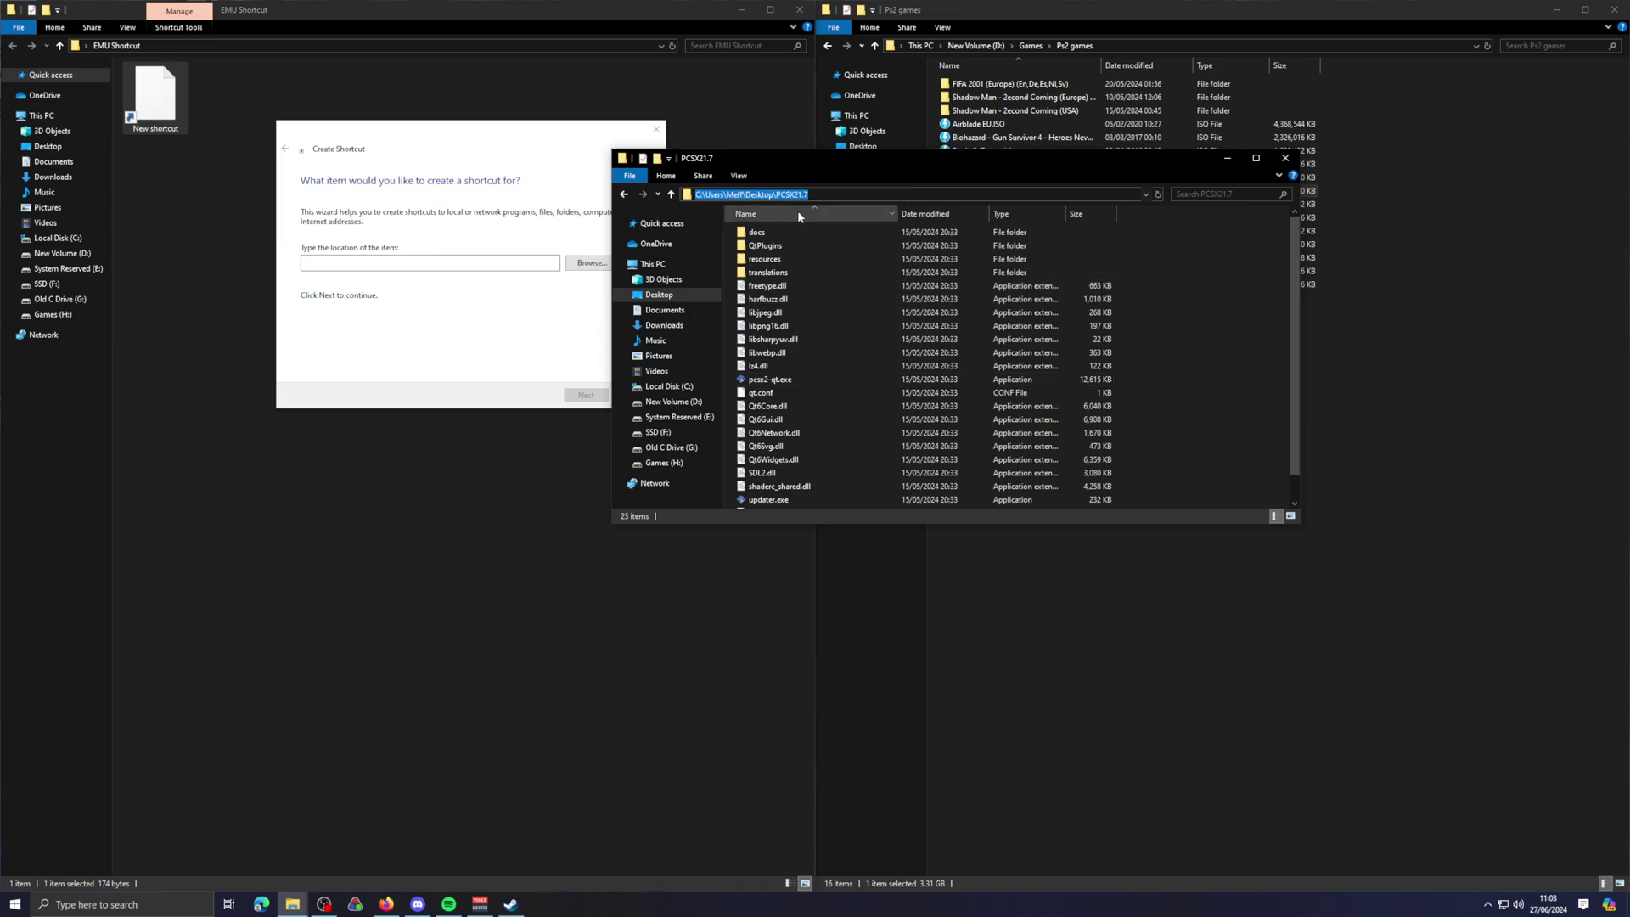
click(1145, 344)
click(869, 193)
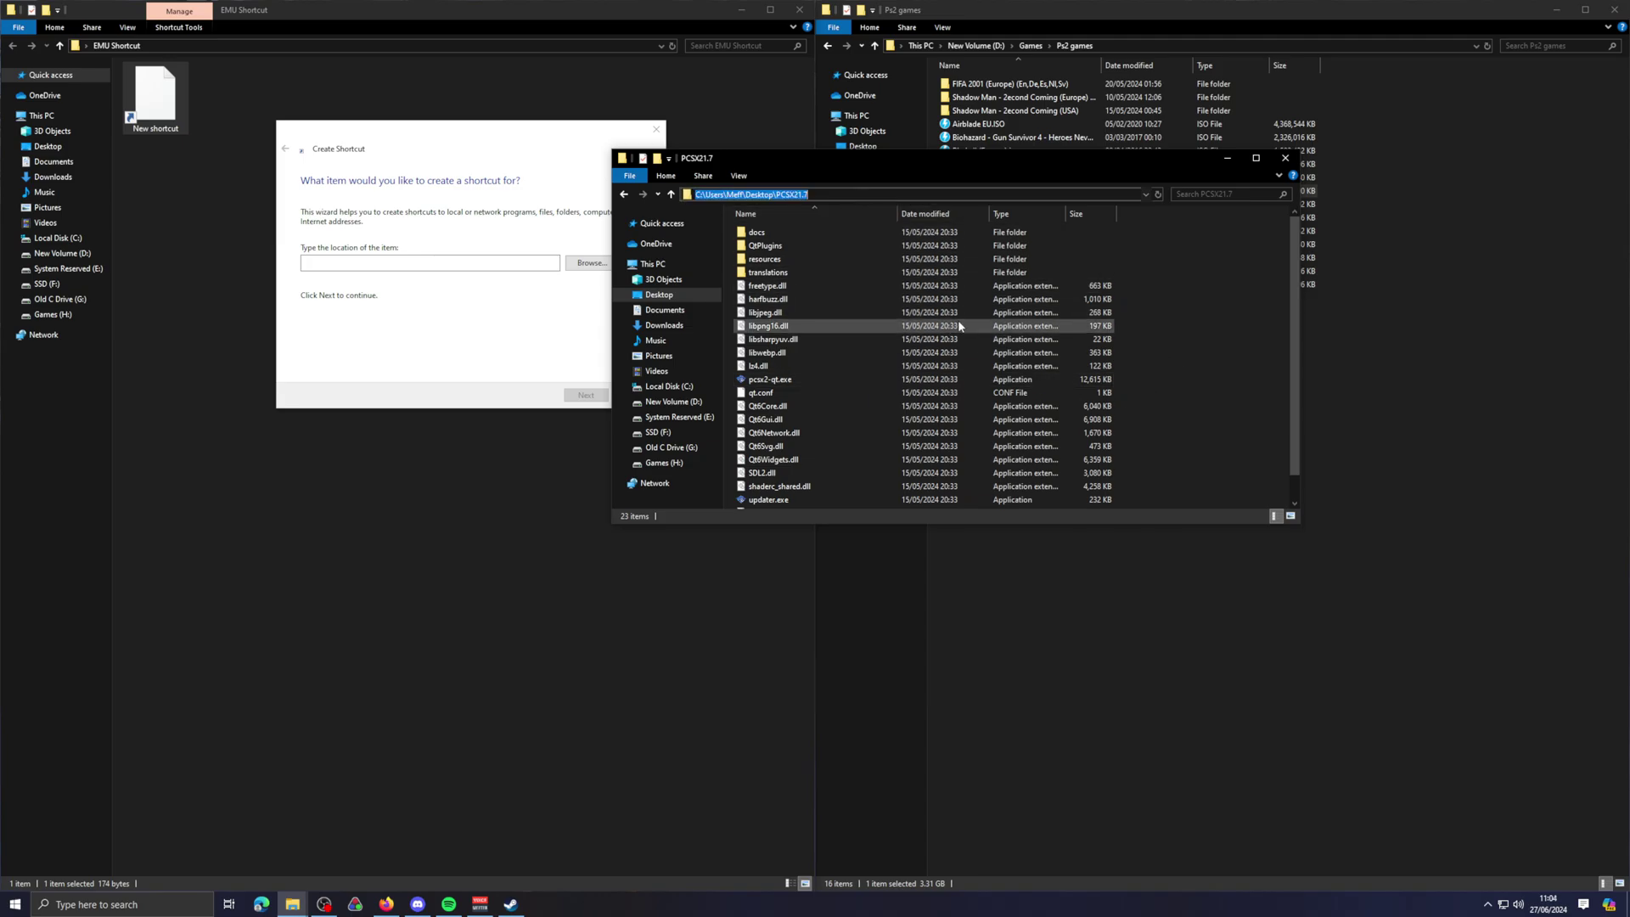
key(ctrl+c)
click(432, 261)
key(ctrl+v)
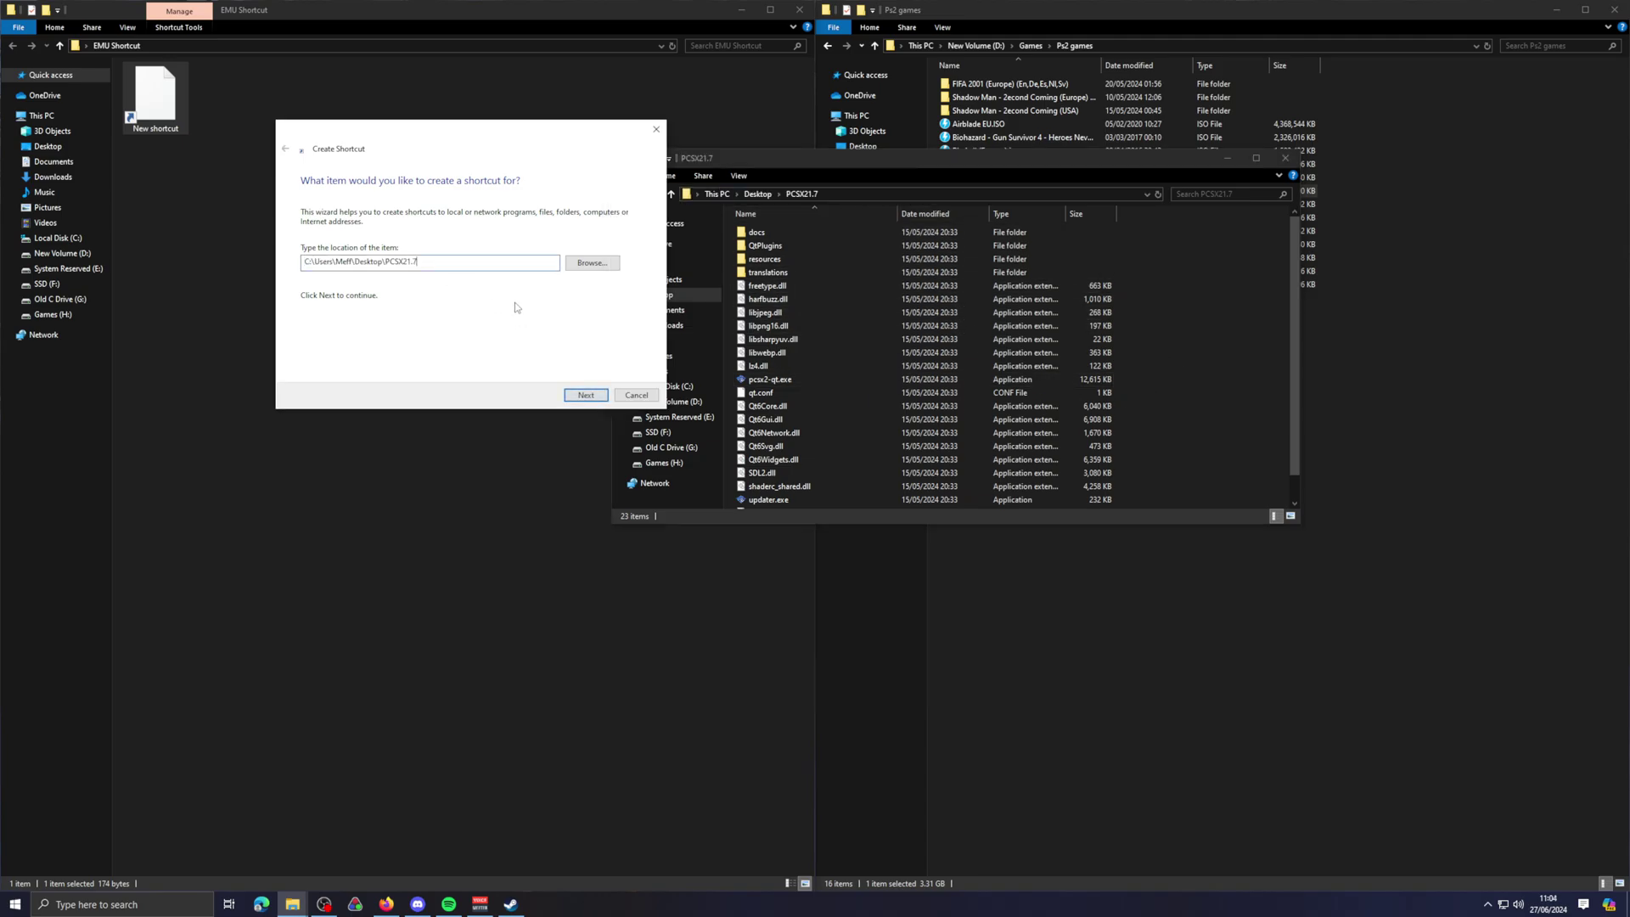
Step: Complete the shortcut's location with \pcsx2-qt.exe after the PCSX21.7 folder path
text(\)
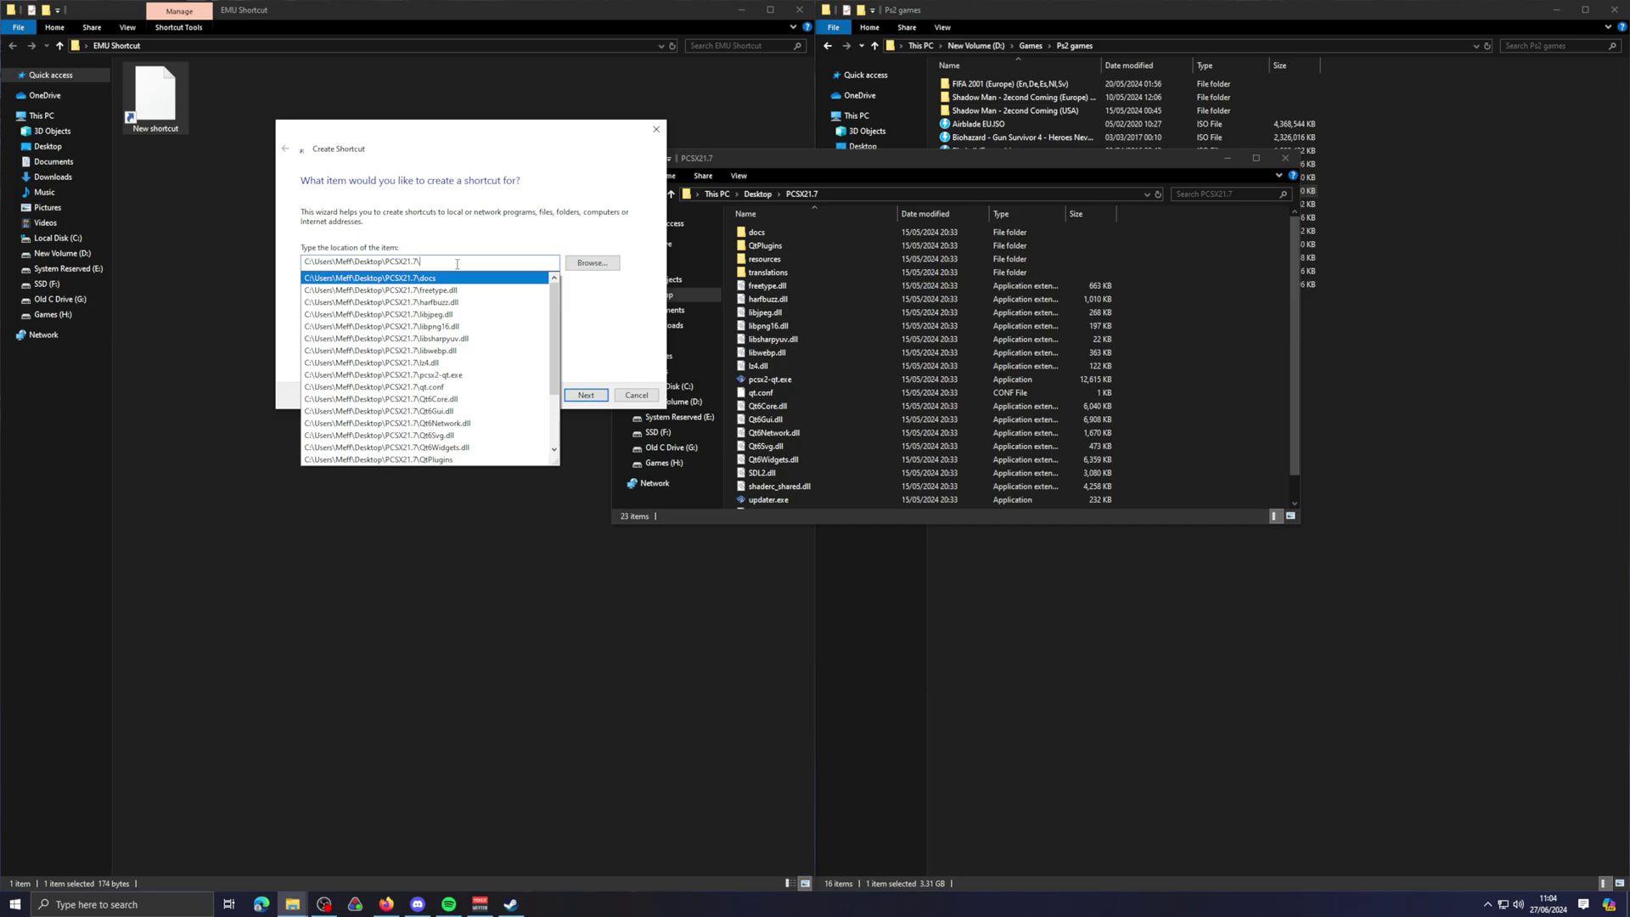
text(pc)
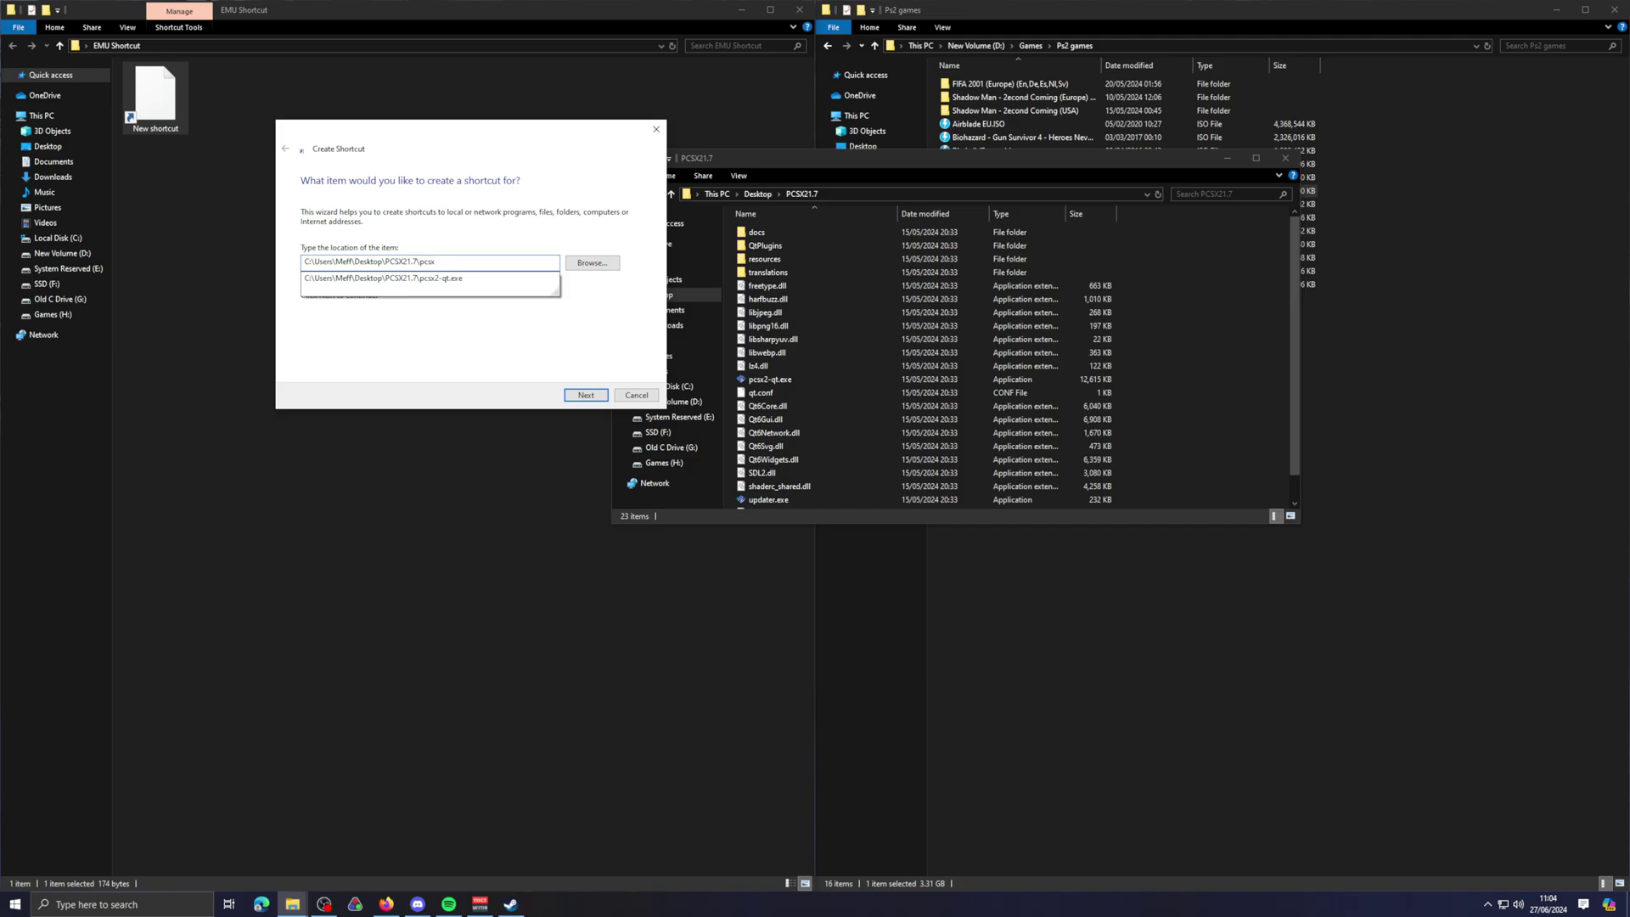
text(sx)
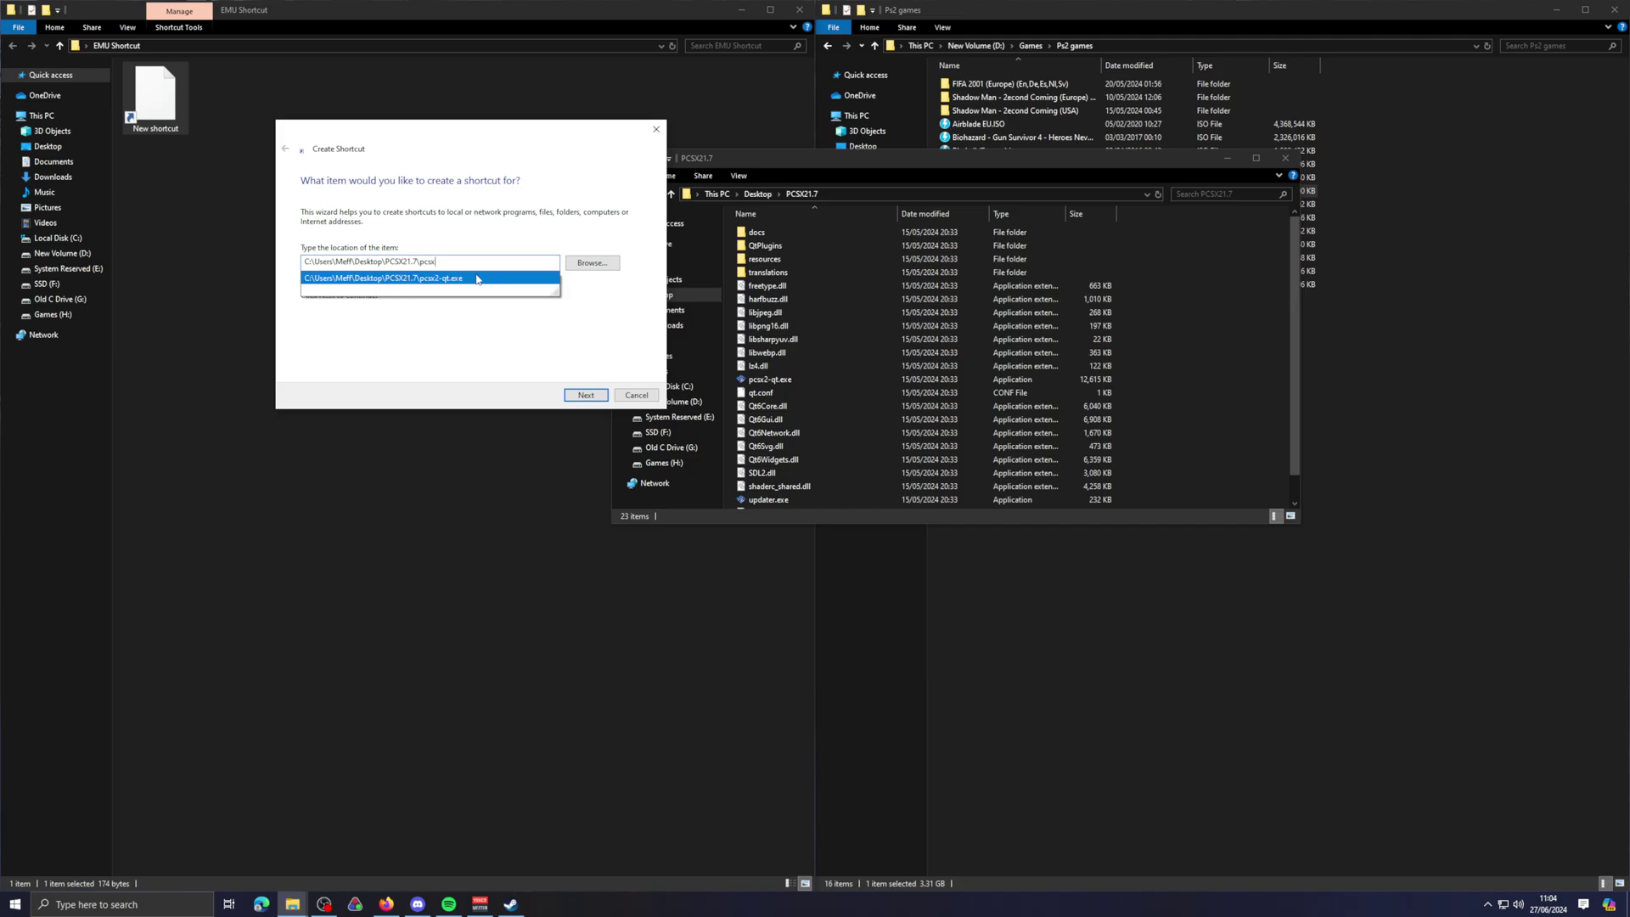
click(448, 281)
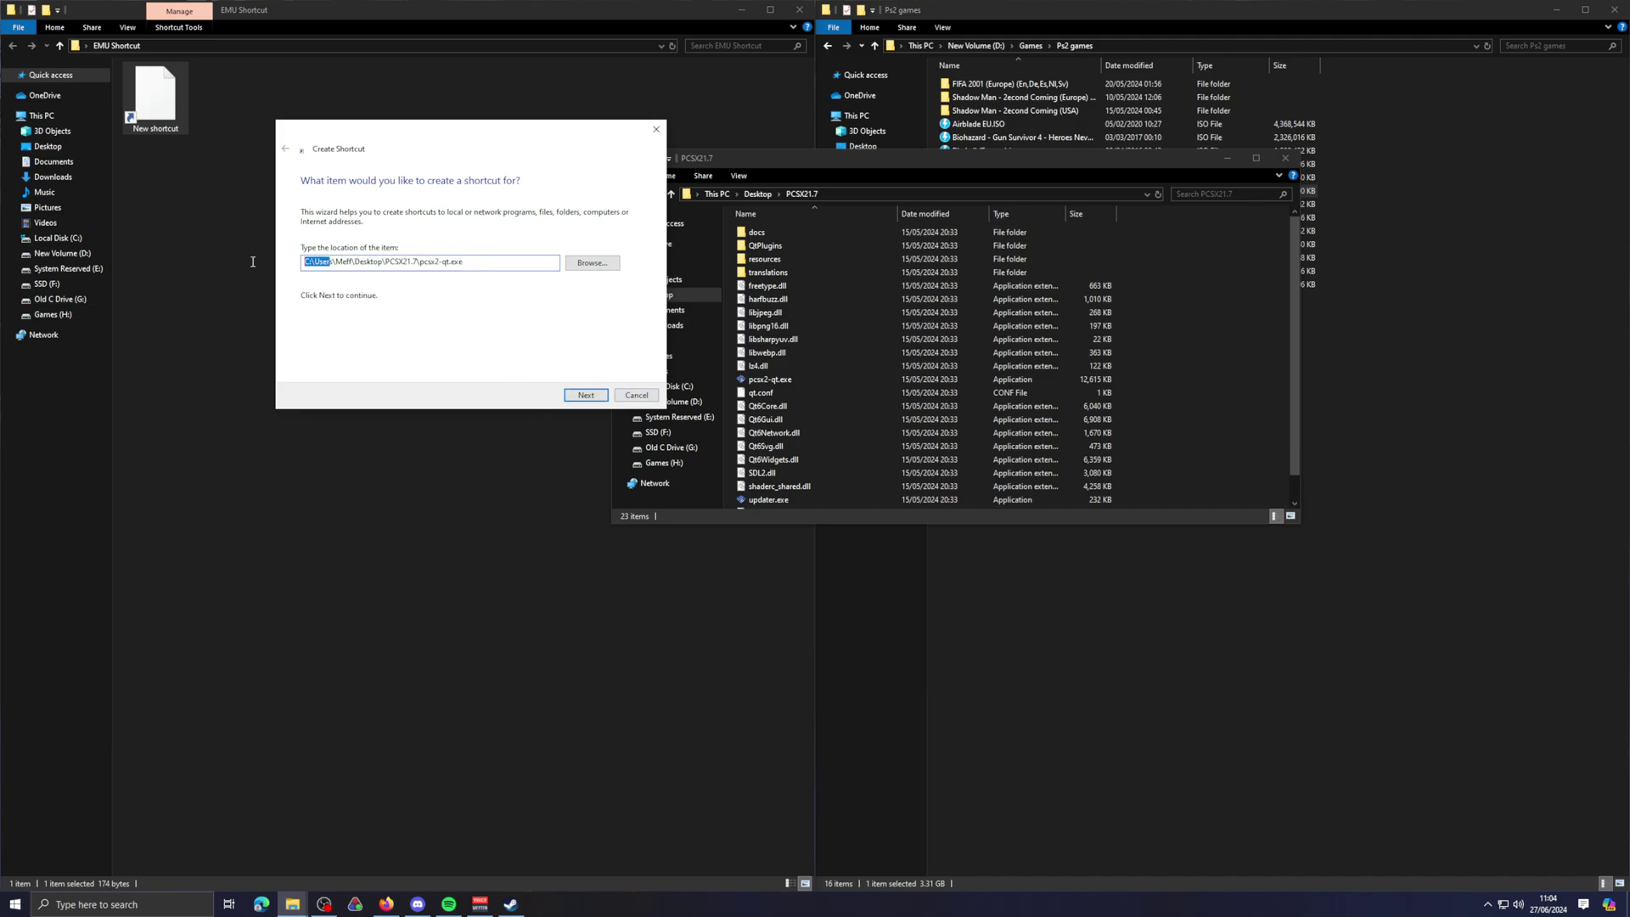
drag(471, 262, 269, 278)
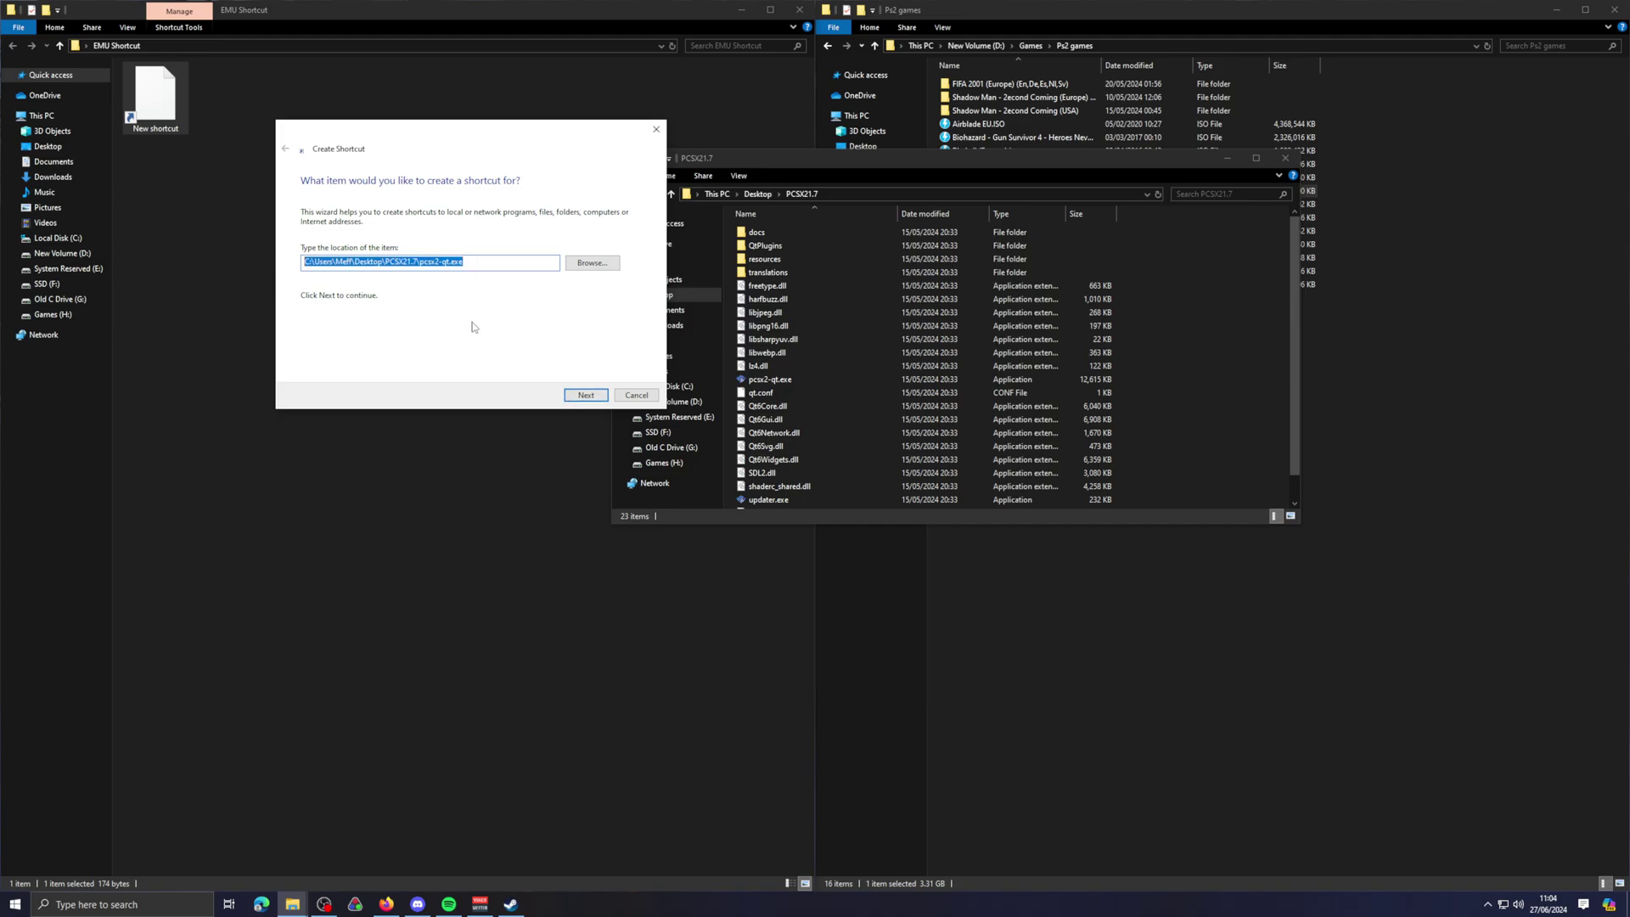
click(408, 282)
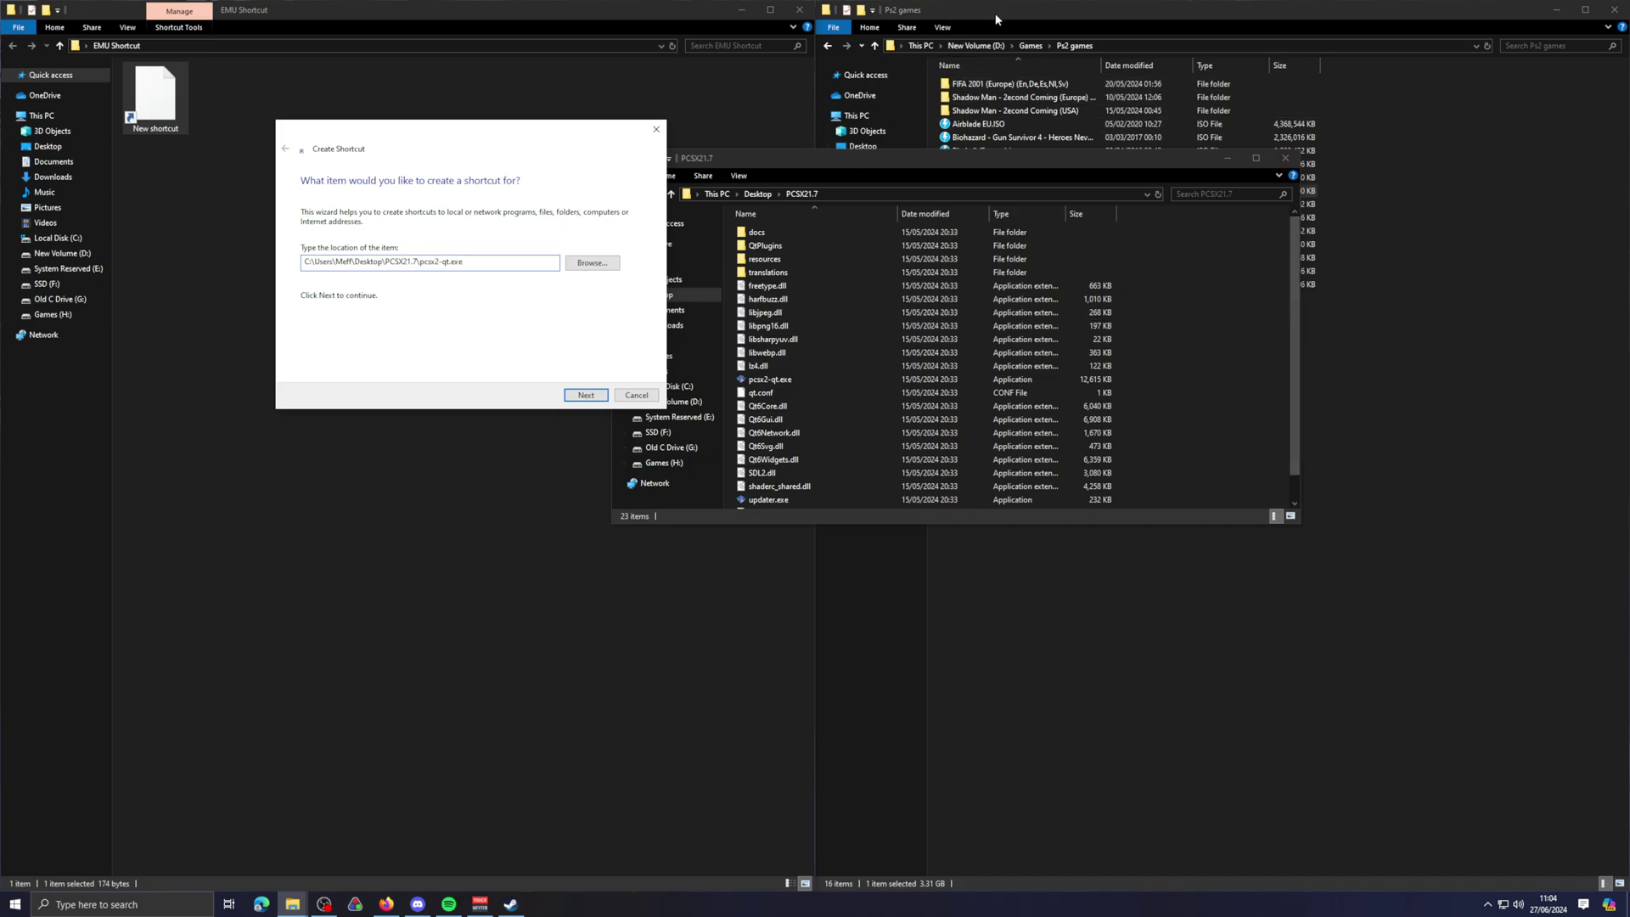
Step: Append a space, an opening quotation mark and the copied folder path D:\Games\Ps2 games after the emulator executable in the shortcut's location
click(1034, 9)
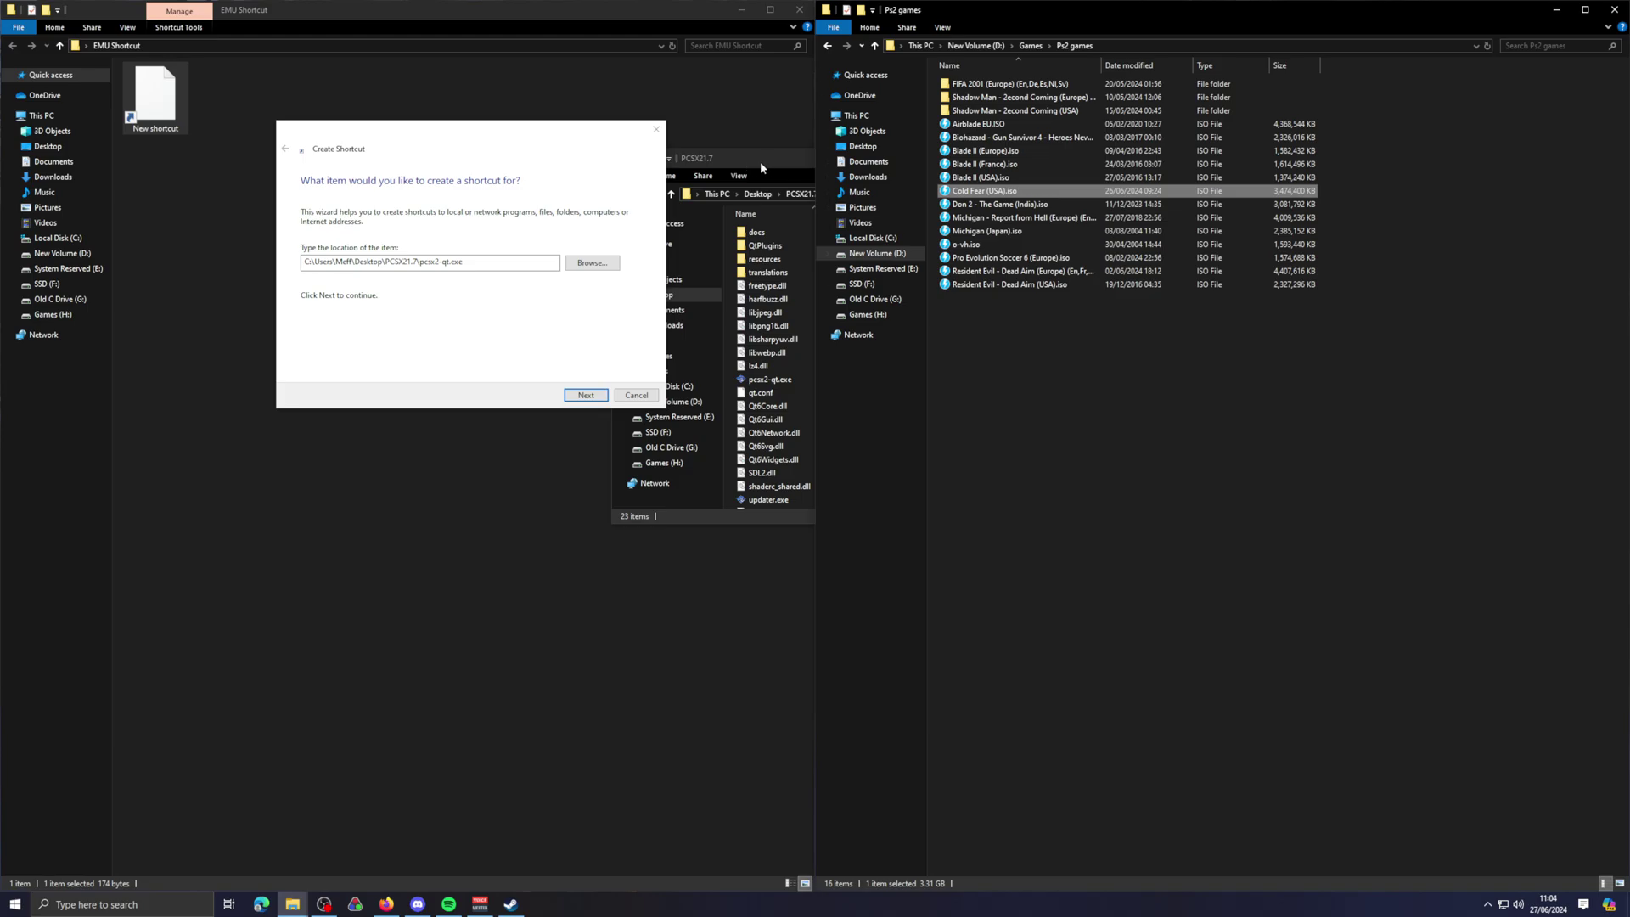
drag(761, 161, 803, 160)
click(1068, 19)
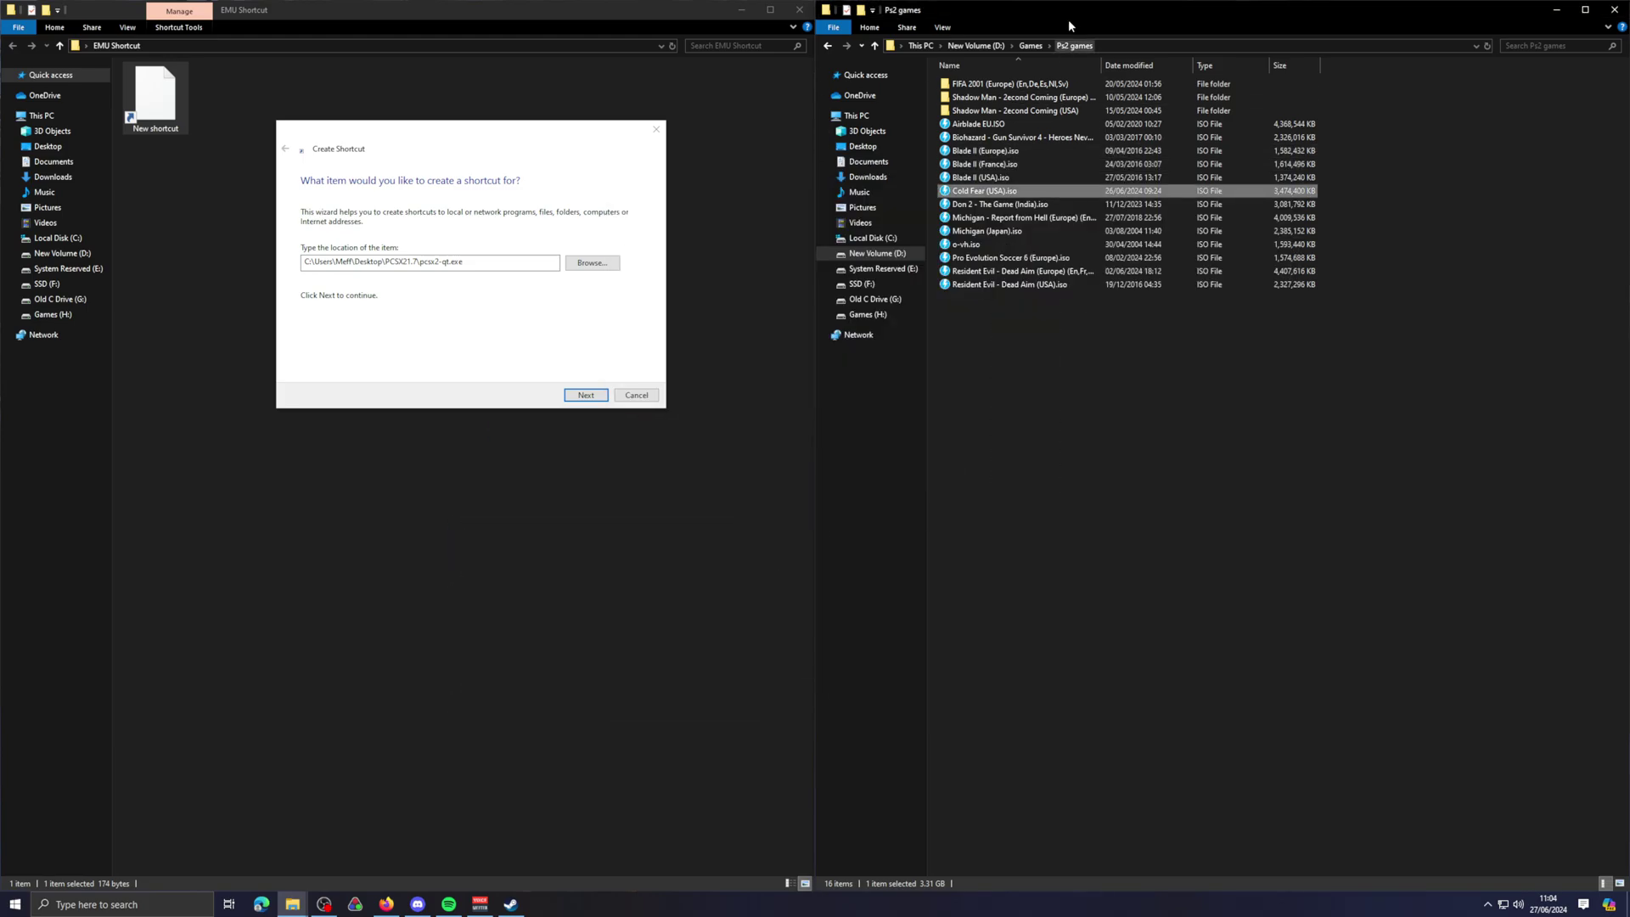
click(1121, 47)
key(ctrl+c)
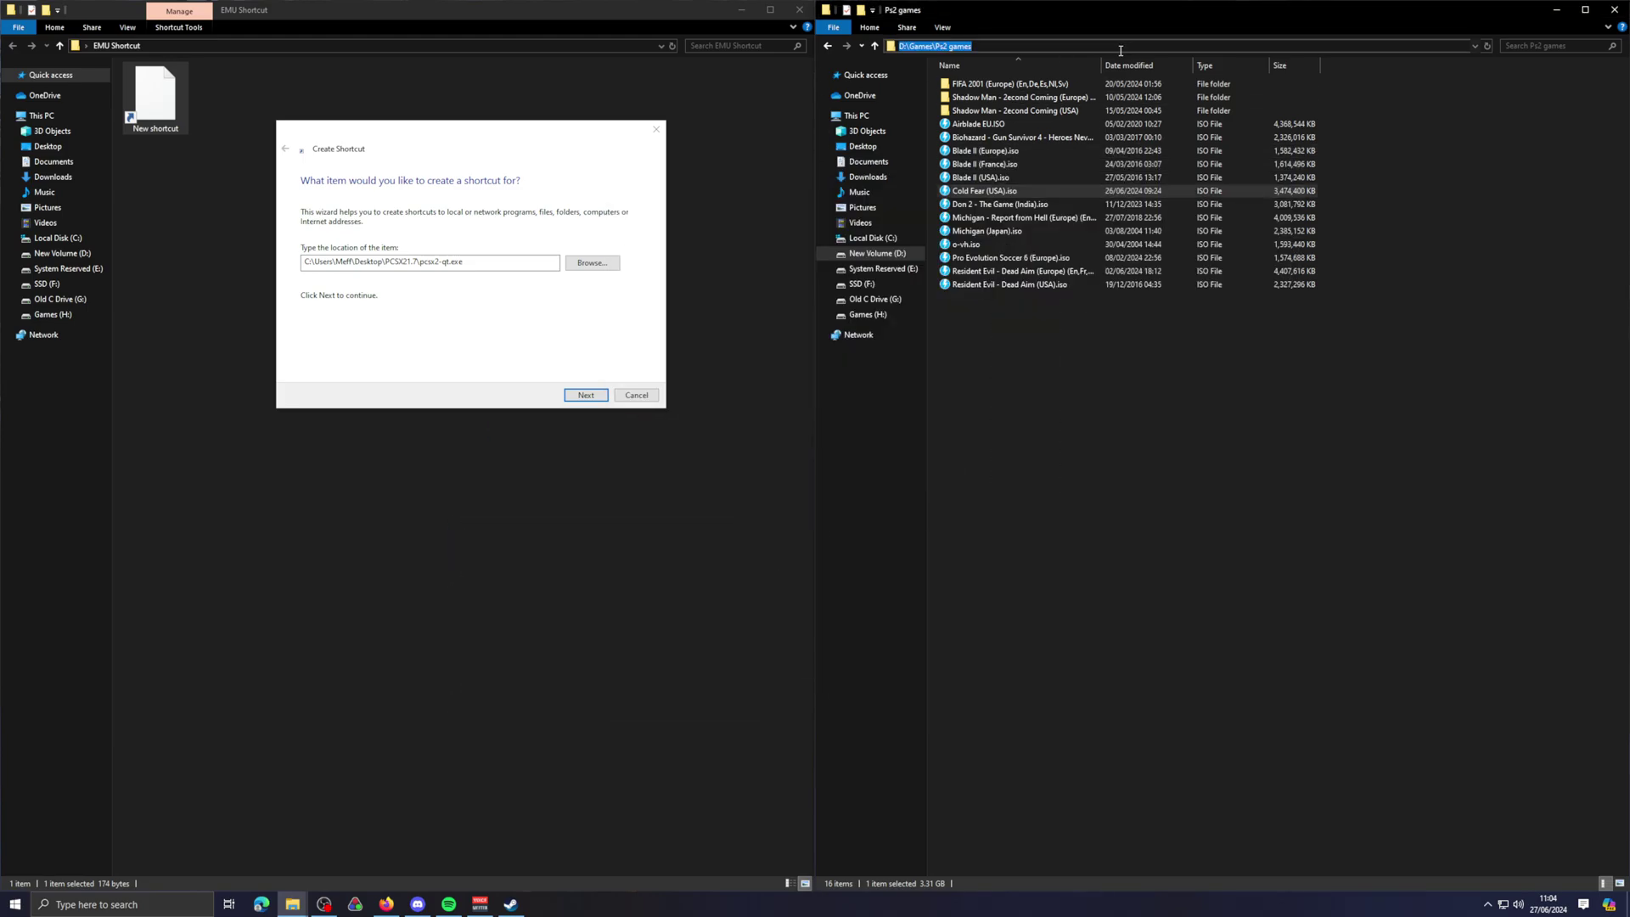
click(553, 286)
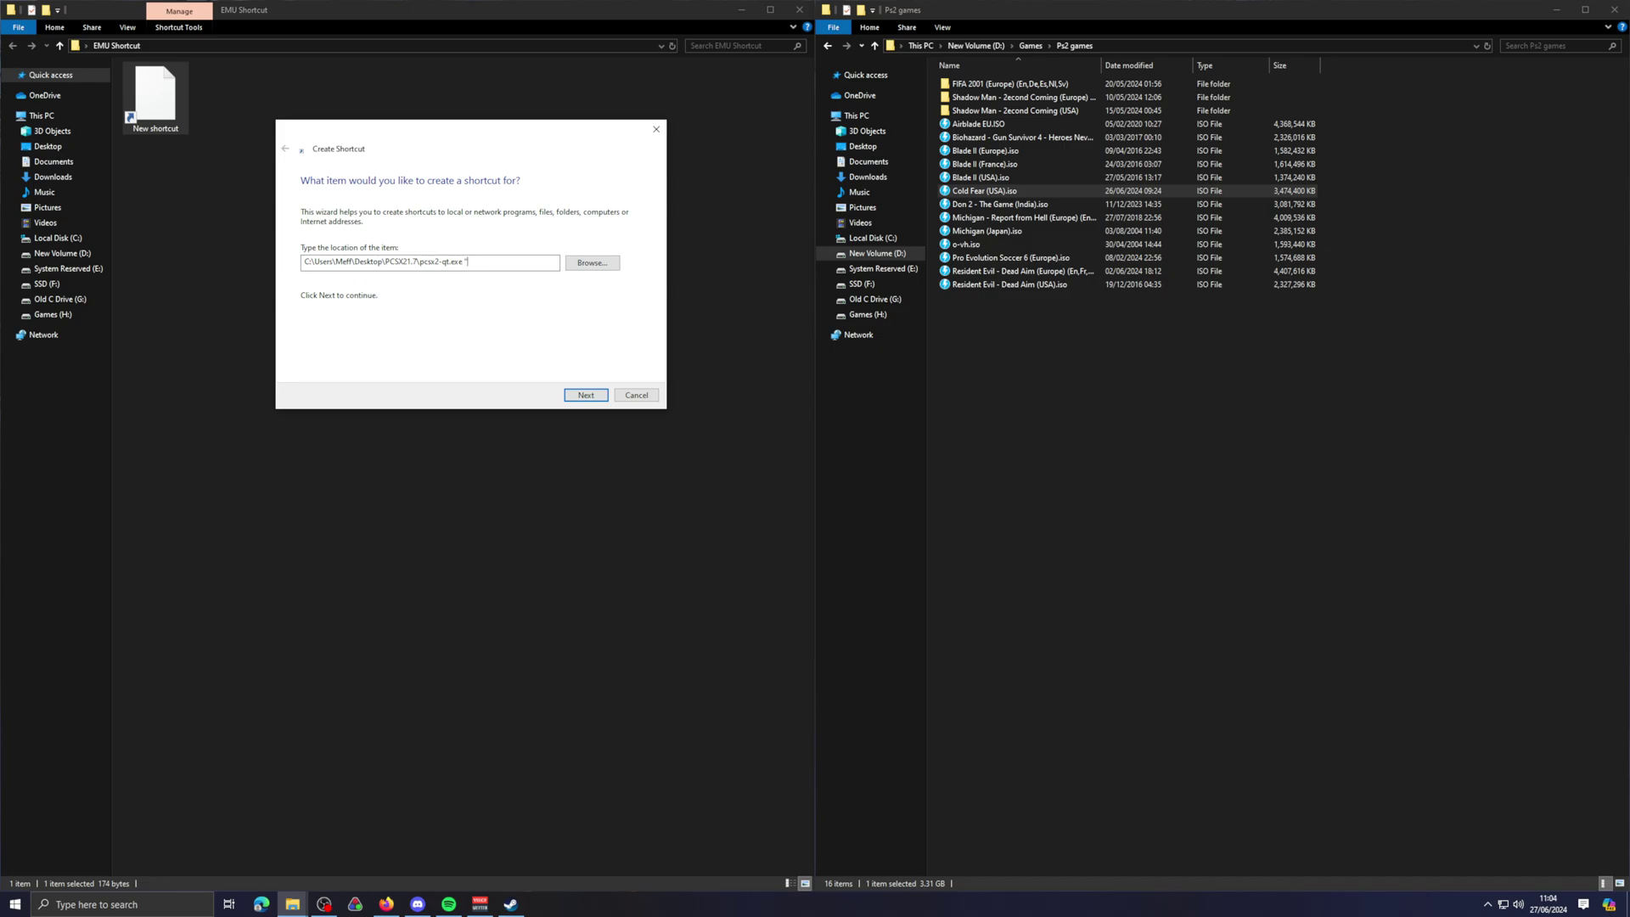
text(")
key(ctrl+v)
Step: Finish the quoted game path in the shortcut's location with \Cold Fear (USA).iso and a closing quotation mark
text(\Cold)
text( Fear)
key(BackSpace)
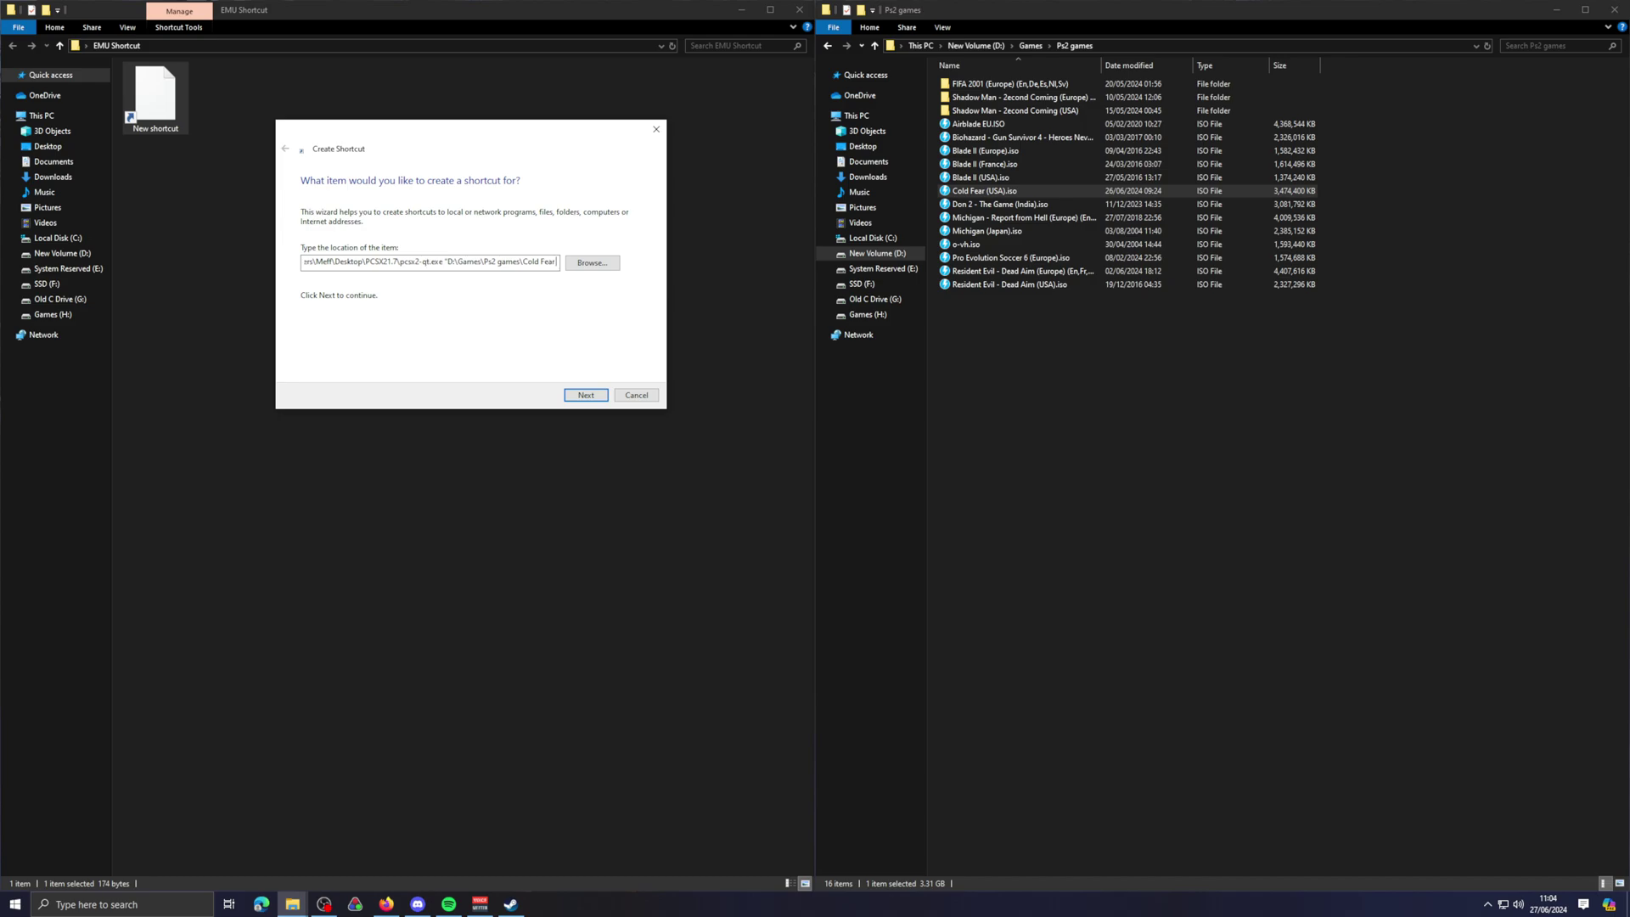
text((USA),iso)
key(BackSpace)
key(BackSpace)
key(BackSpace)
key(BackSpace)
text(.si)
key(BackSpace)
key(BackSpace)
text(iso)
text(")
Step: Check the emulator and game paths in the location and continue to naming the shortcut
drag(560, 267, 303, 263)
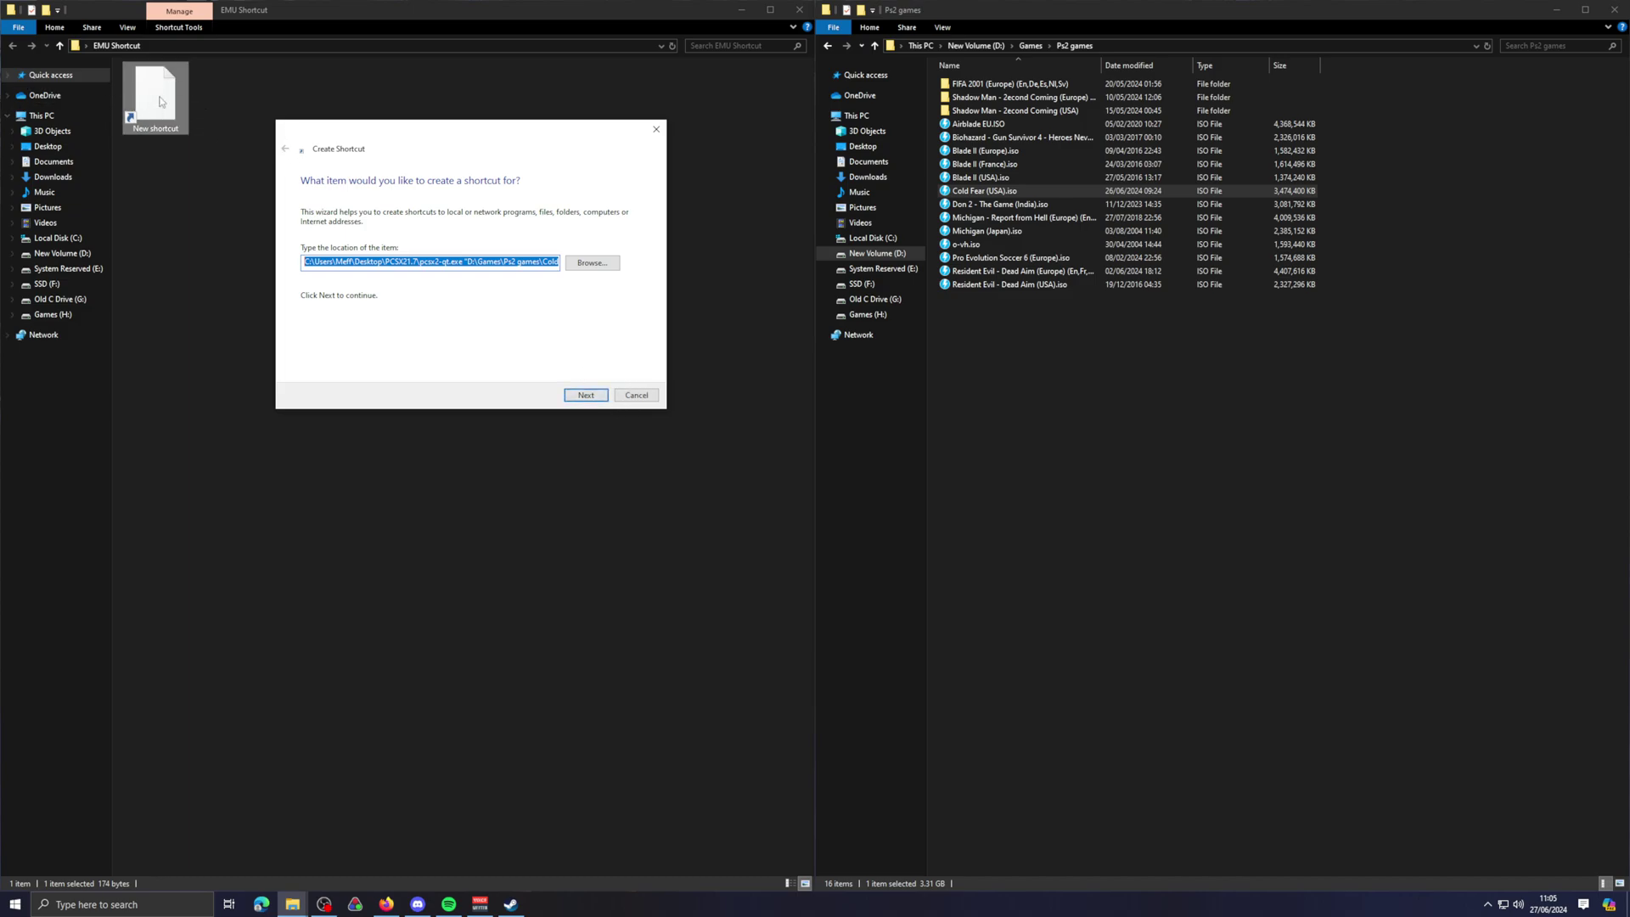
click(411, 262)
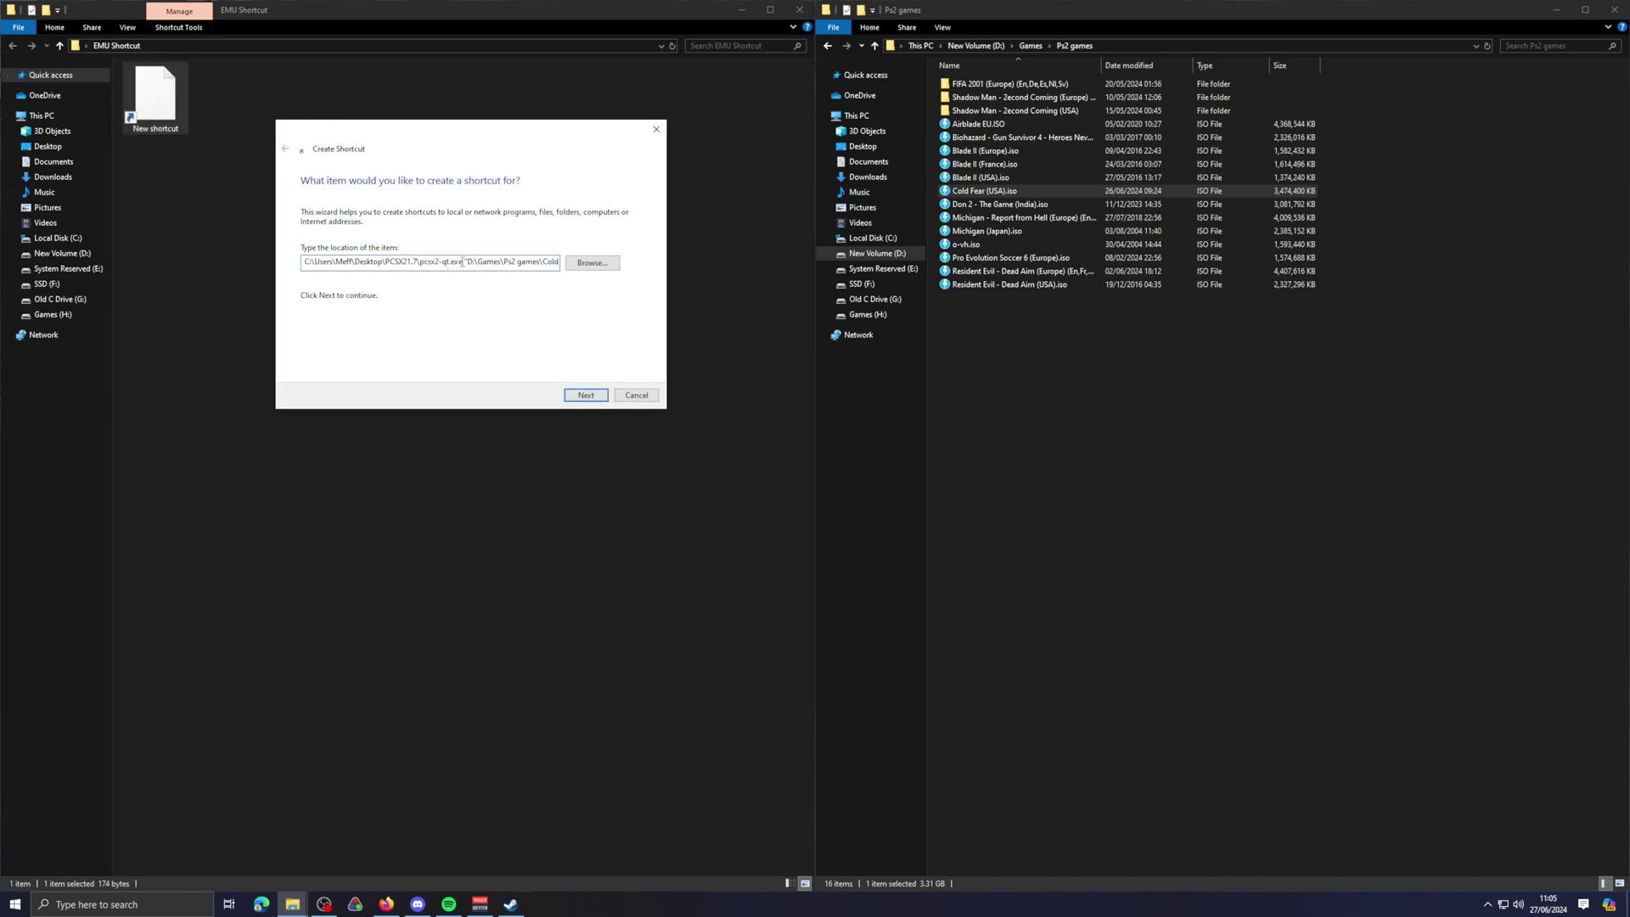
drag(463, 261, 280, 259)
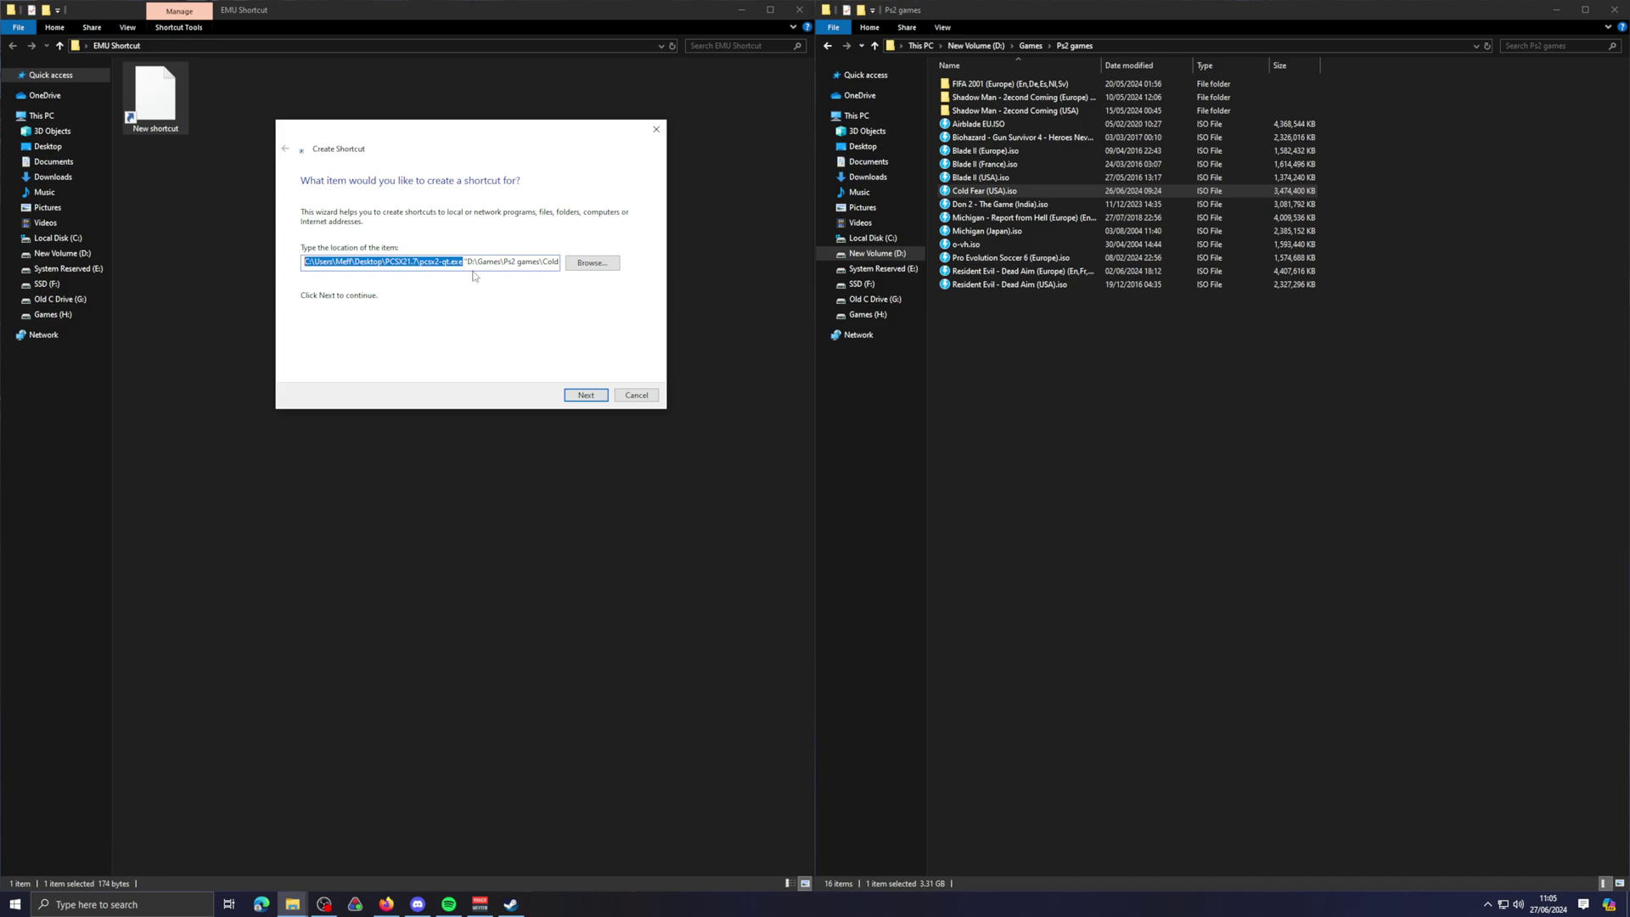
drag(466, 261, 415, 261)
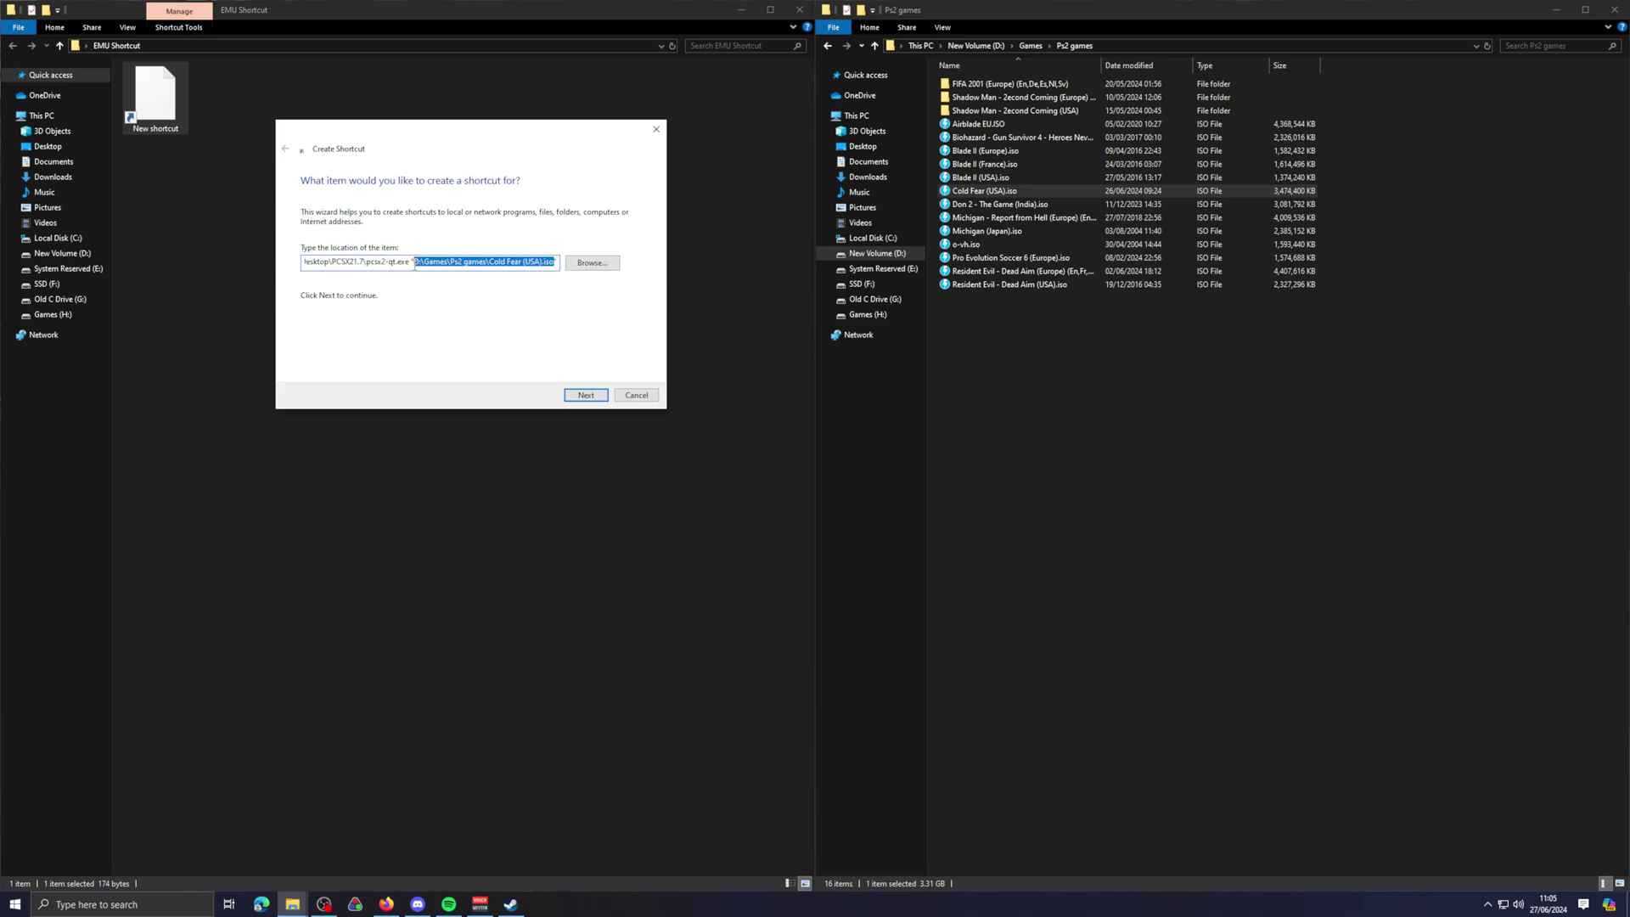
key(Right)
click(586, 394)
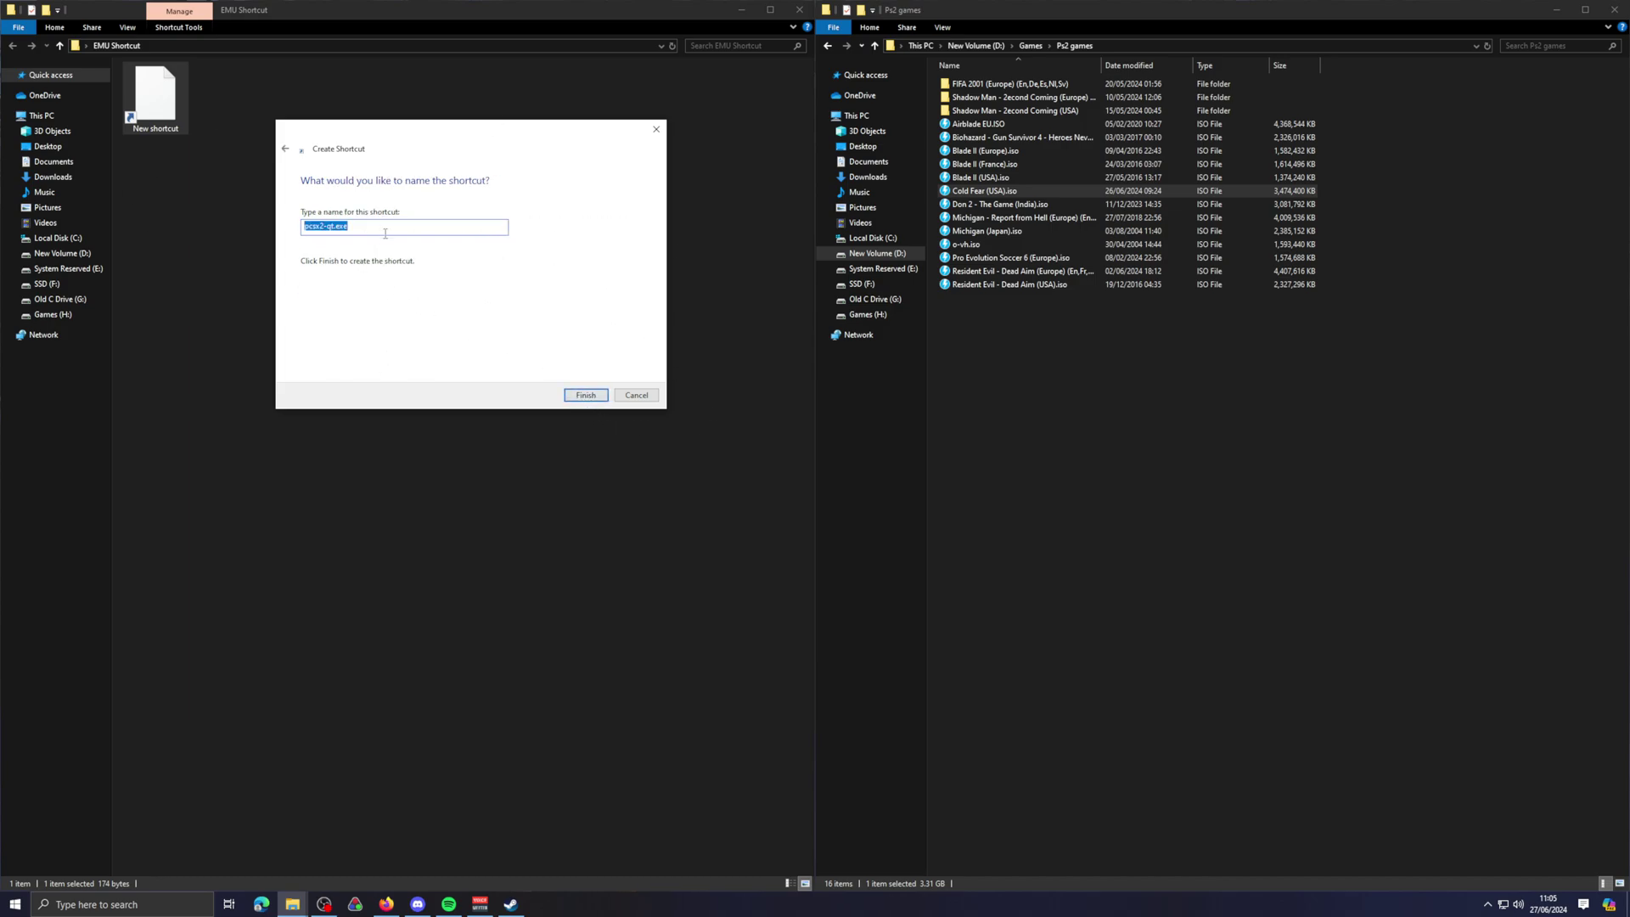
Step: Name the new shortcut Cold Fear and finish creating it
text(Cold )
text(Fera)
text(r)
key(Return)
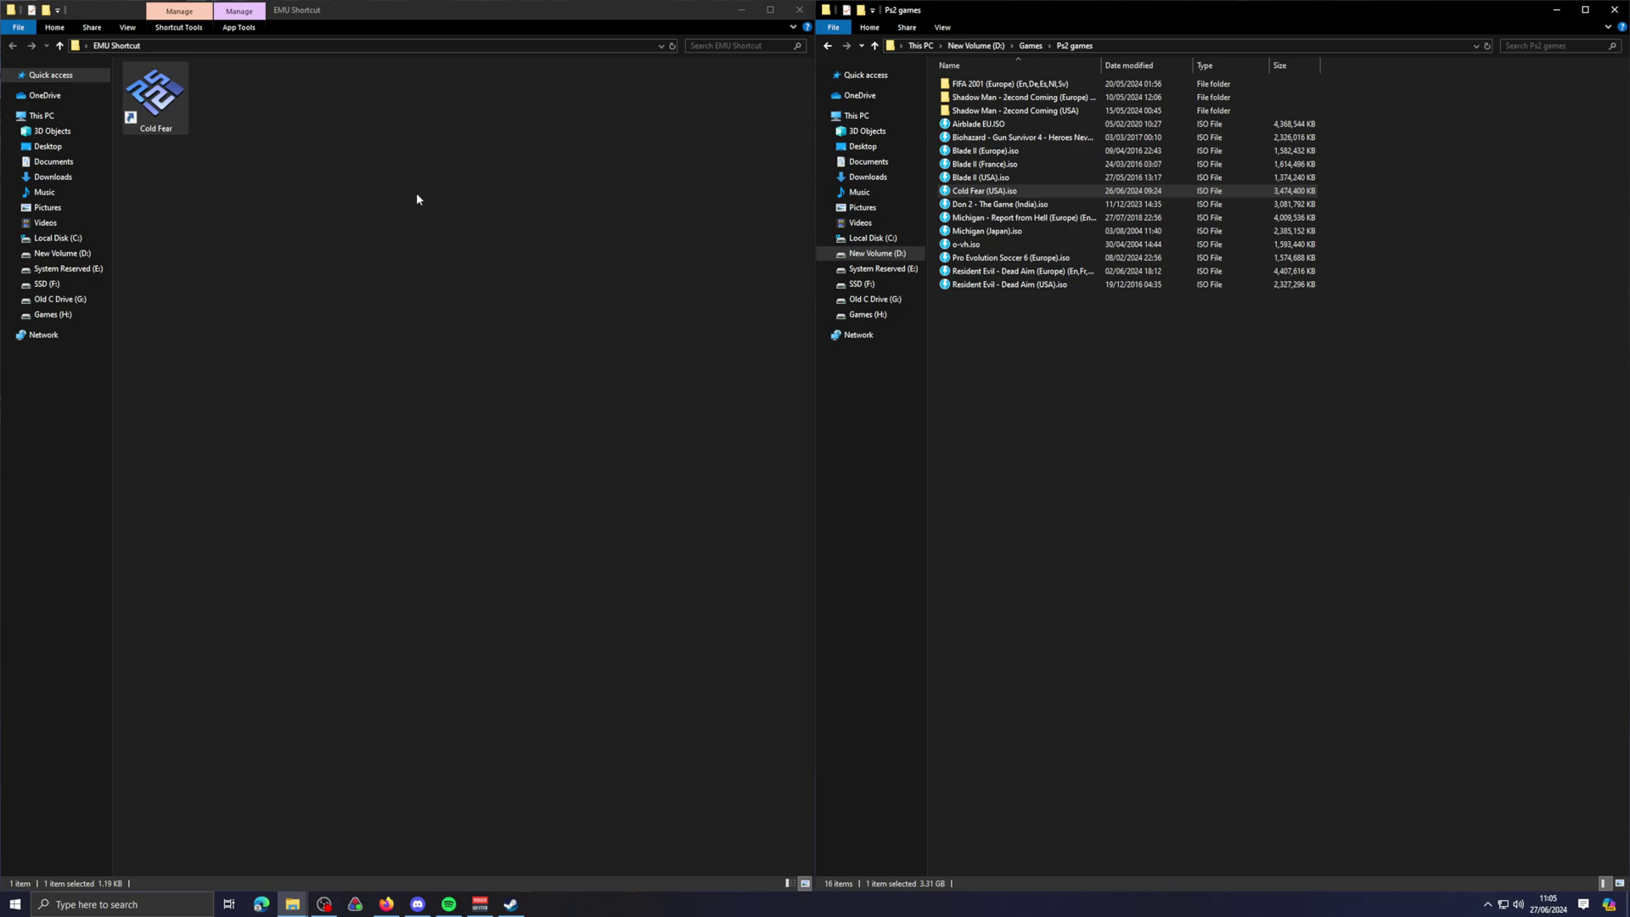
drag(441, 201, 127, 64)
click(255, 174)
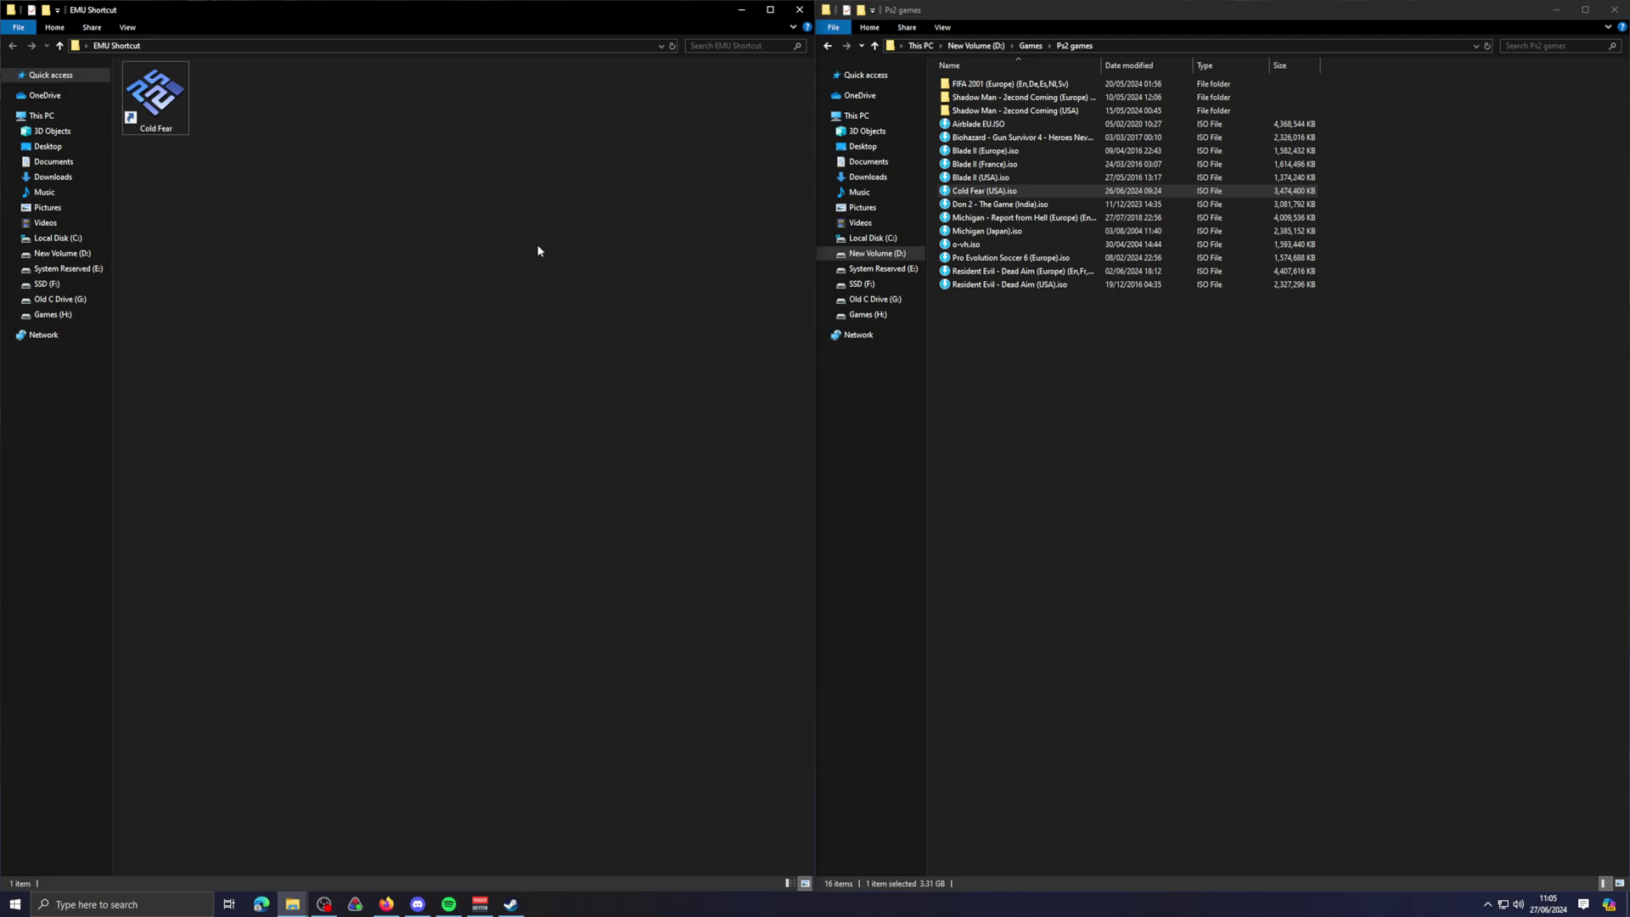
click(1114, 46)
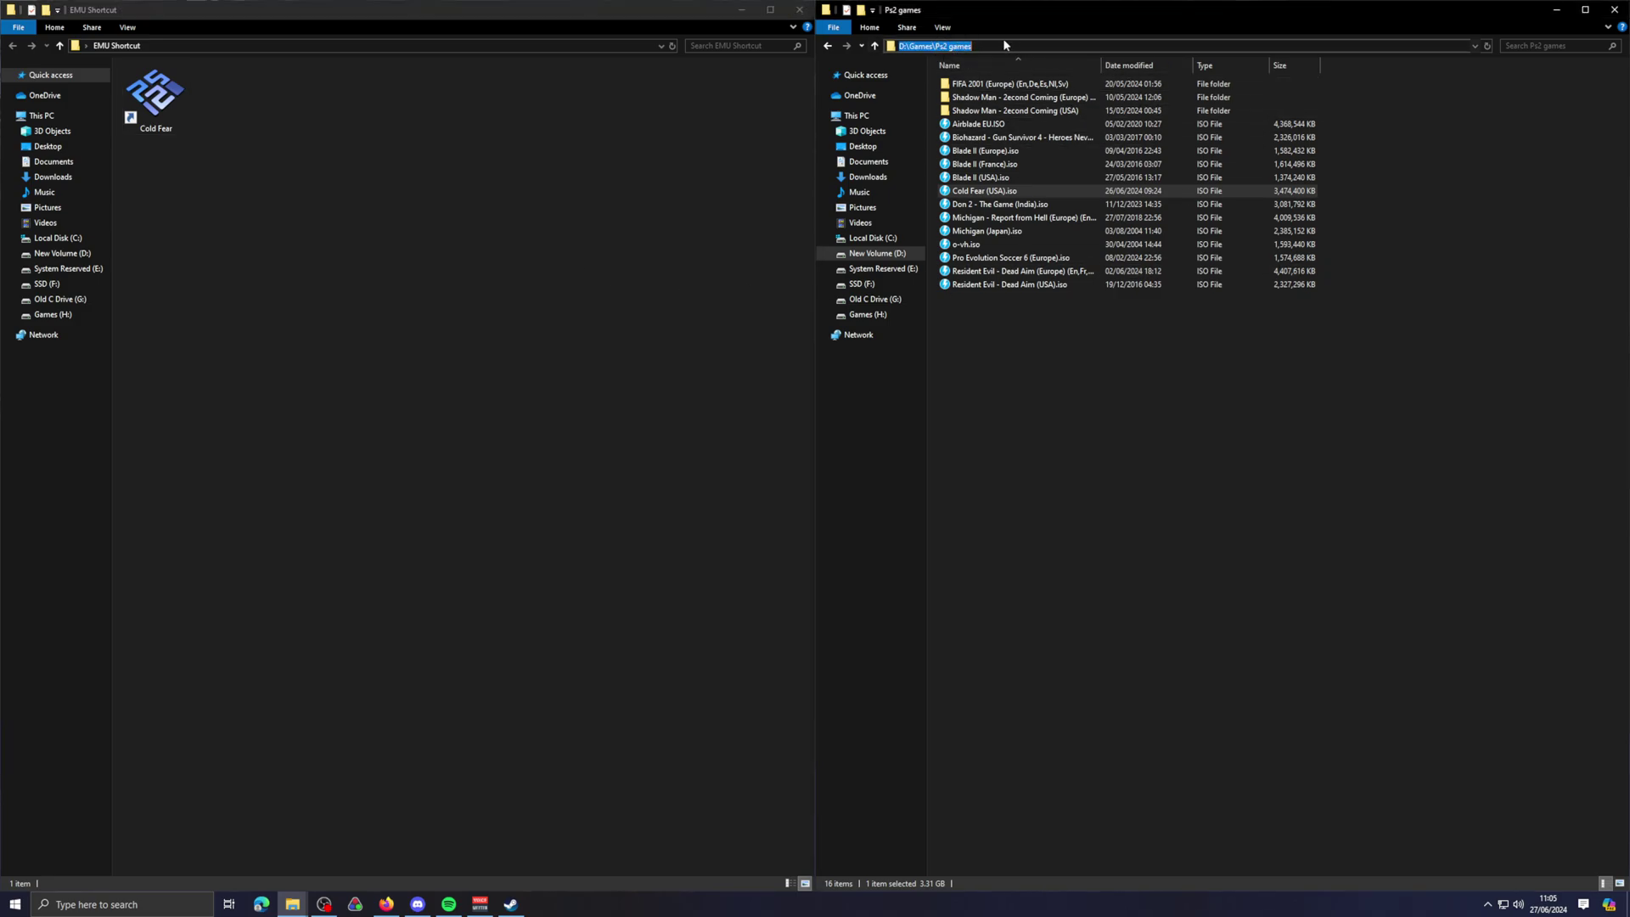
click(1060, 387)
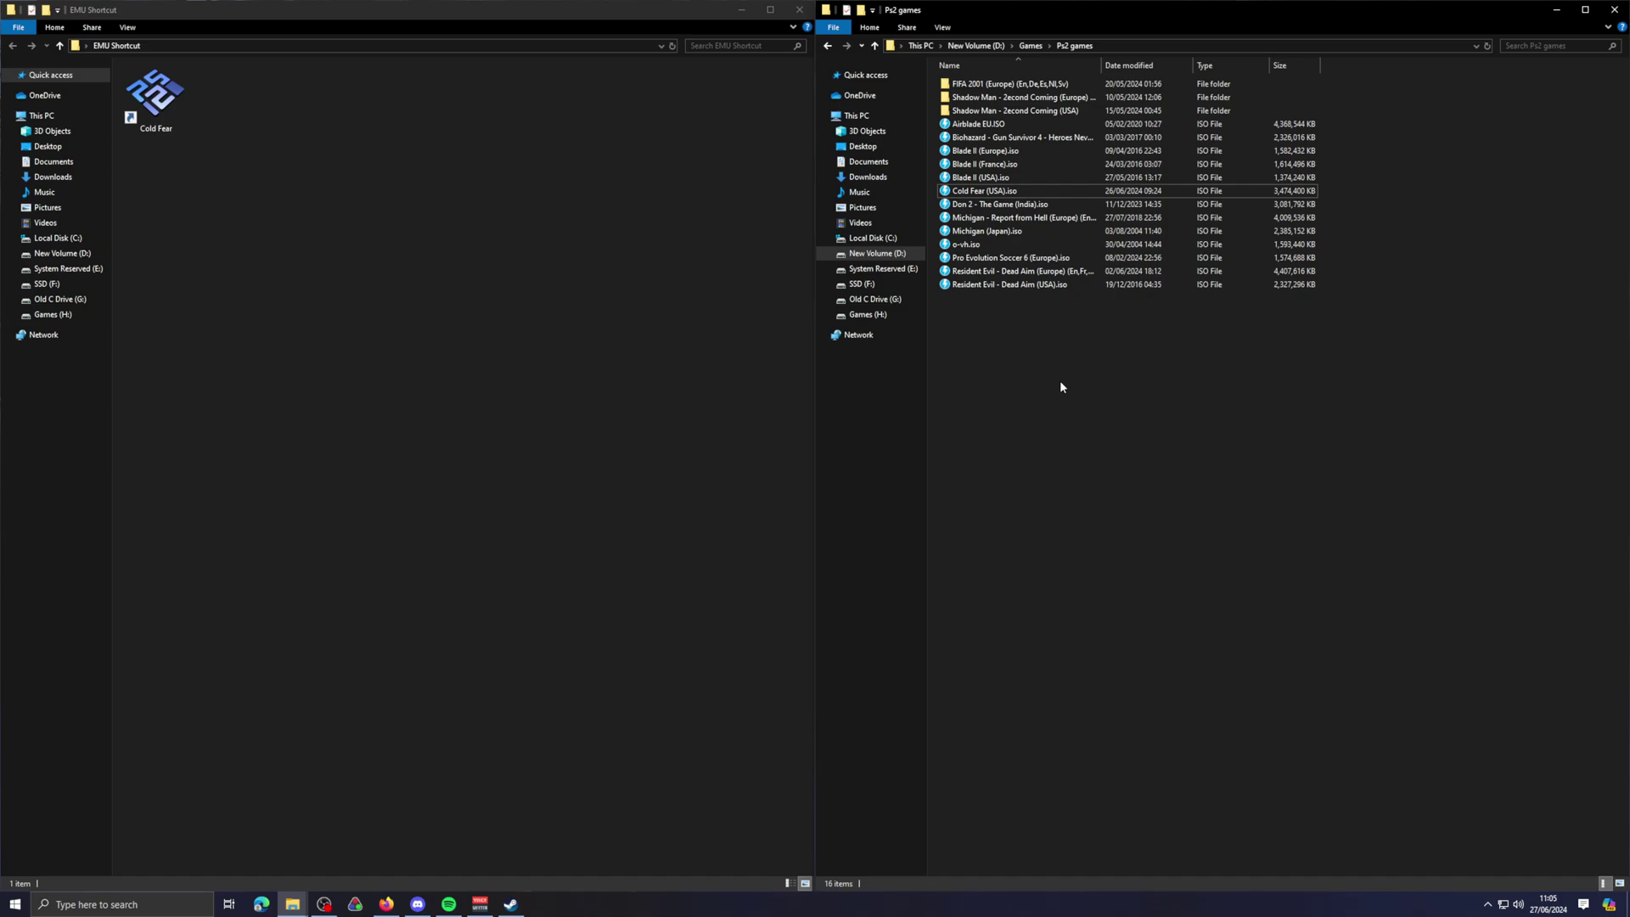
Step: Open the Cold Fear shortcut's properties and inspect its start-in folder and full target path
right_click(169, 111)
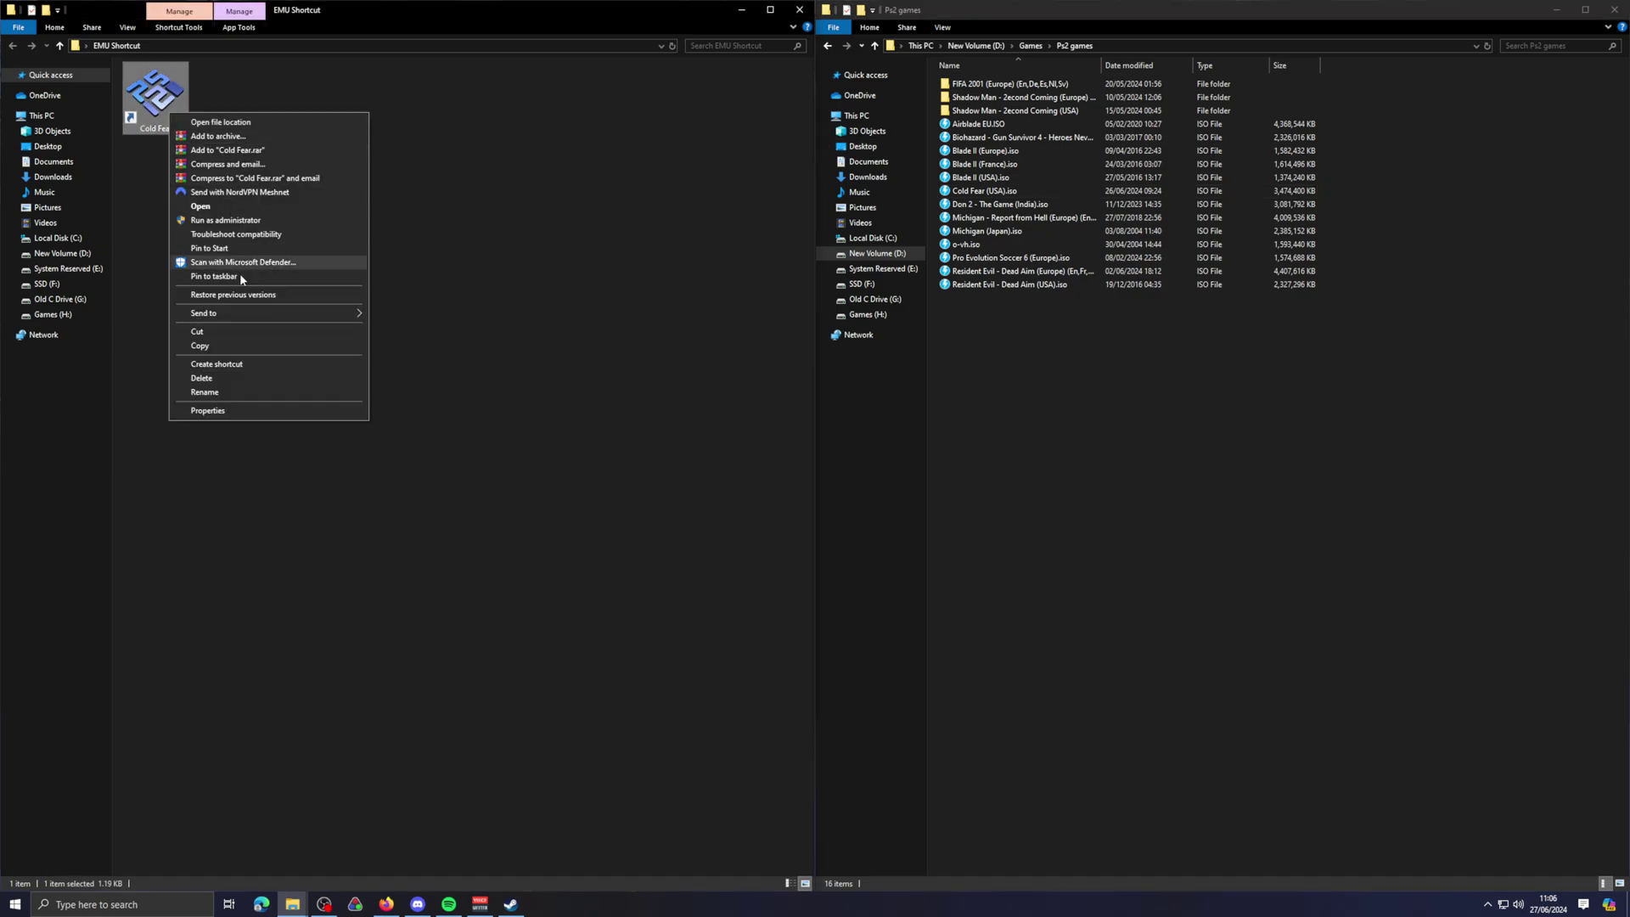
click(308, 411)
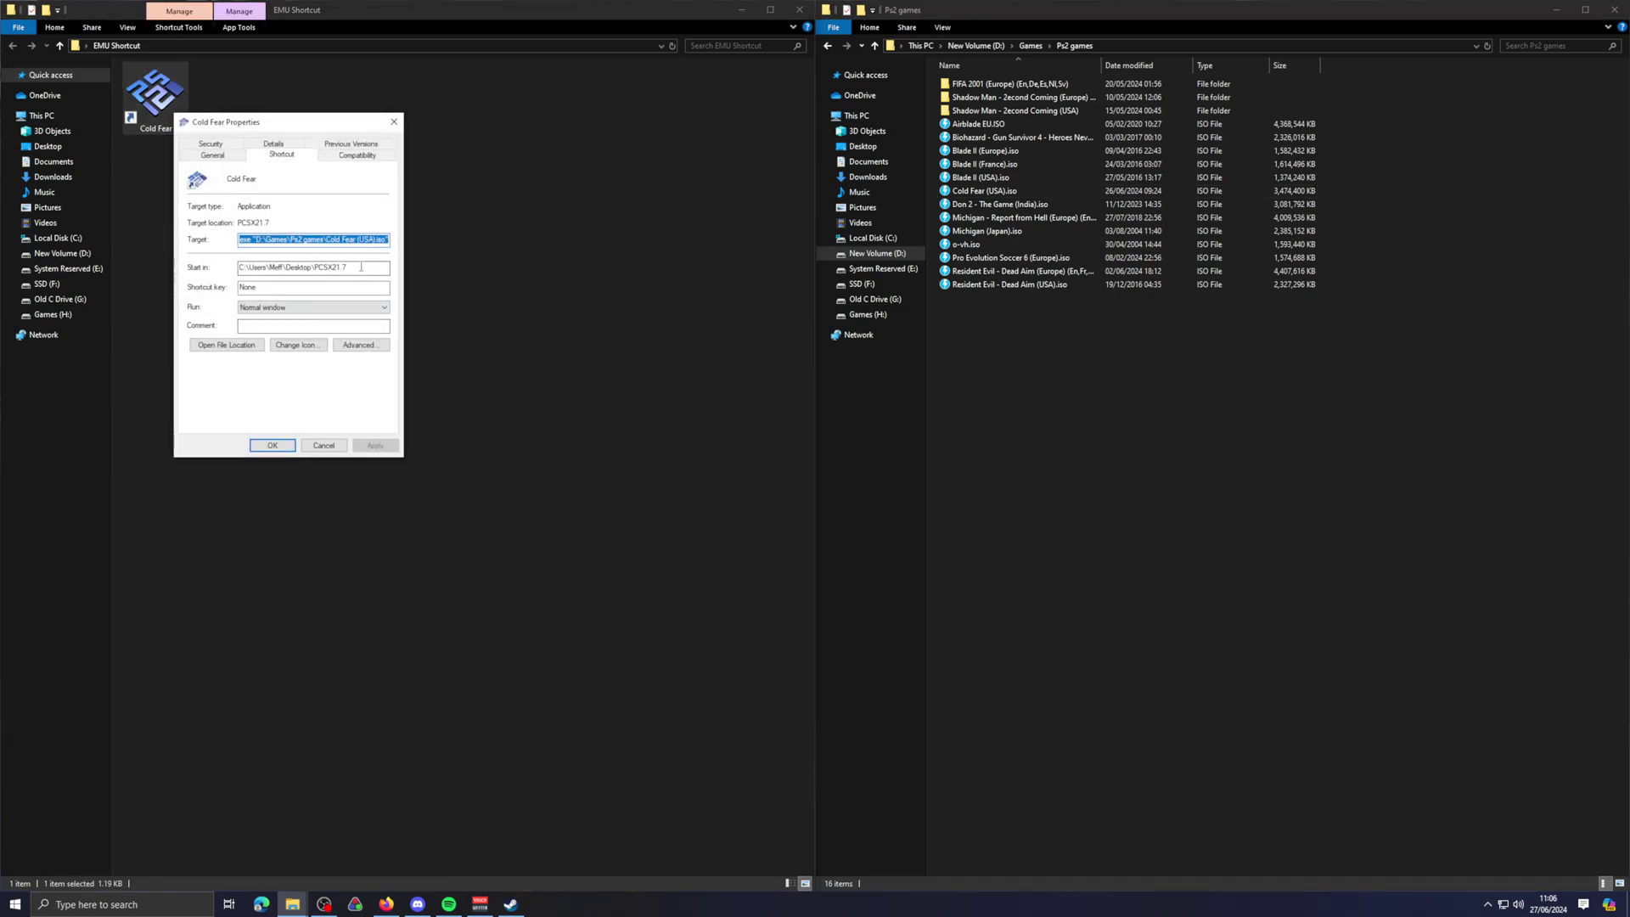
click(361, 266)
drag(348, 268, 315, 268)
key(End)
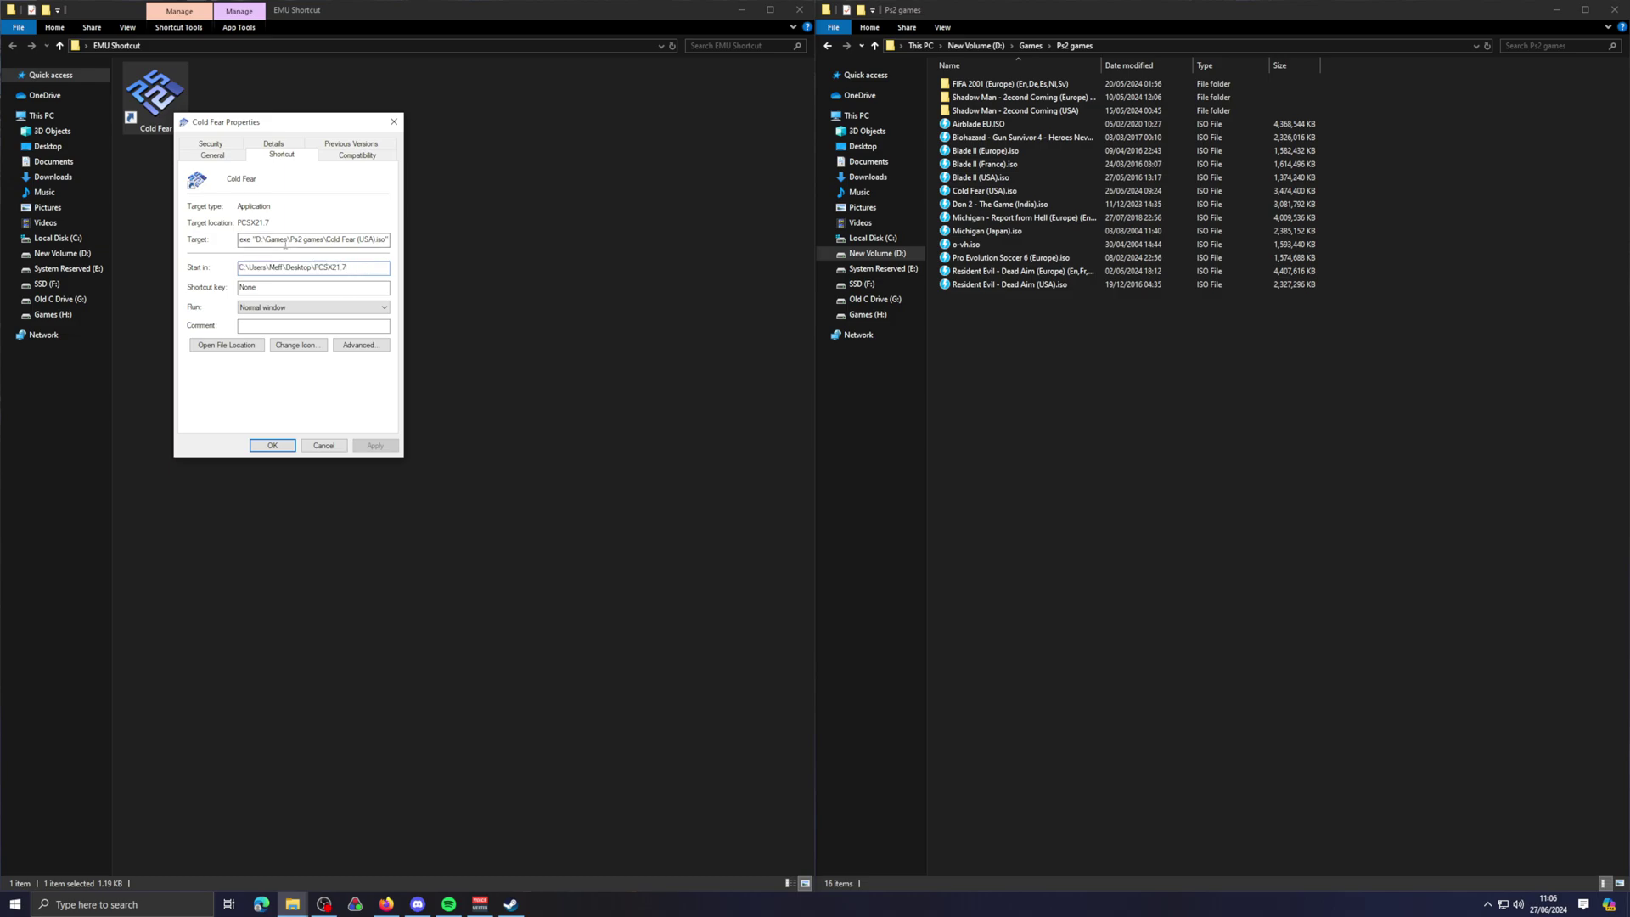
click(285, 244)
key(Home)
drag(315, 240, 347, 245)
Step: Recheck the folder name at the end of the shortcut's start-in path and close the properties
click(357, 267)
double_click(345, 267)
click(351, 267)
double_click(344, 268)
click(345, 267)
drag(298, 127, 414, 161)
drag(471, 299, 405, 298)
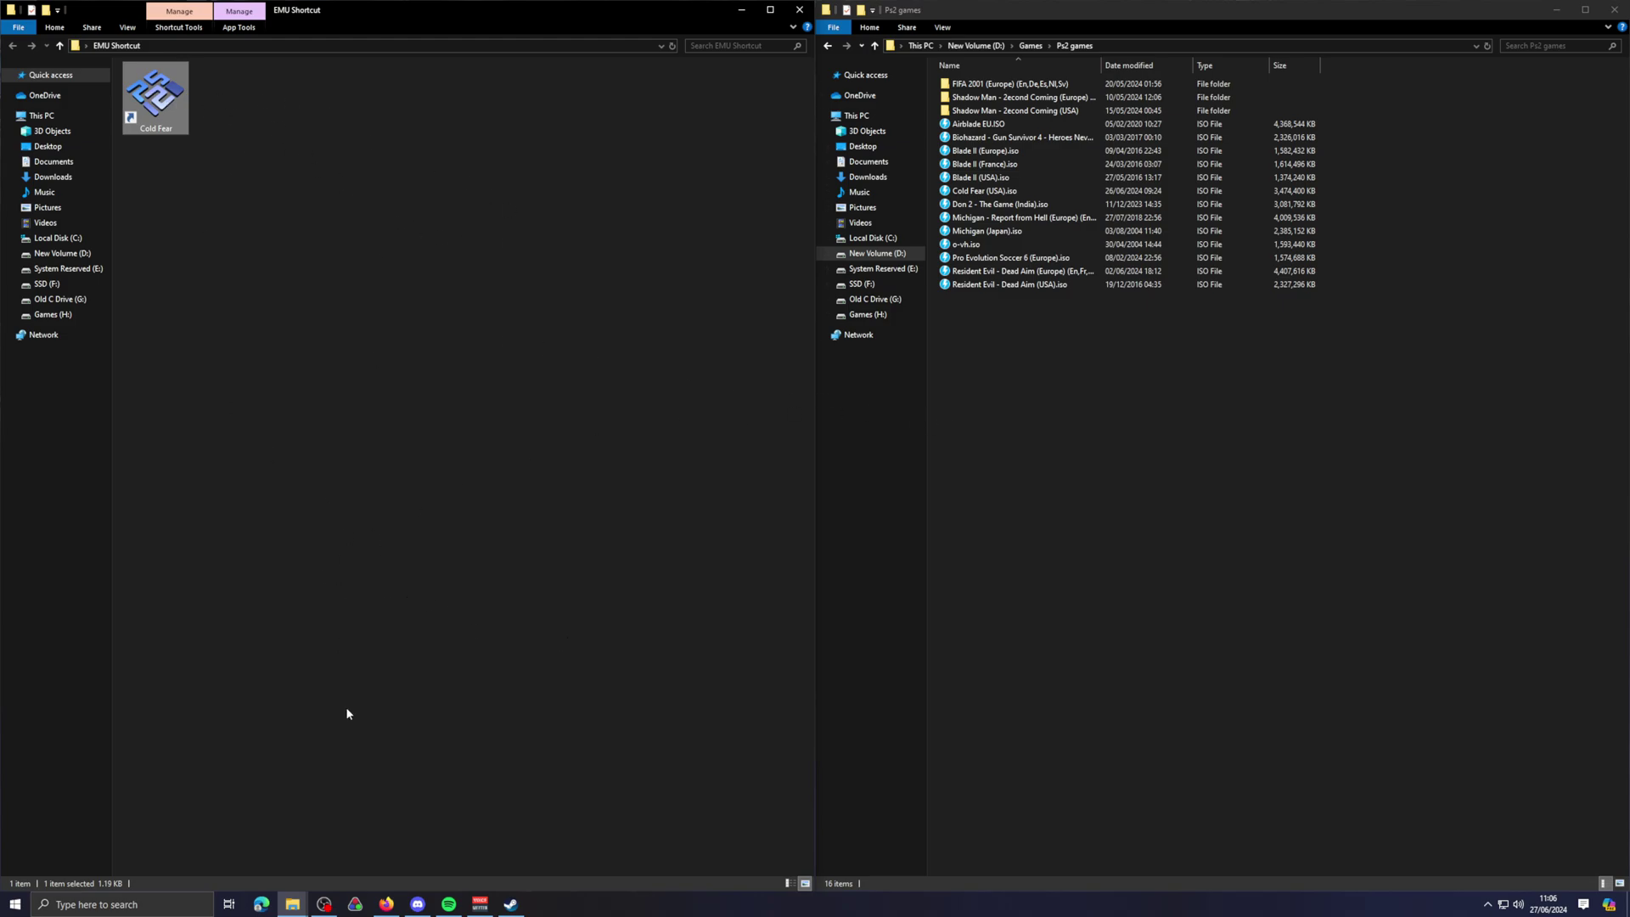
Step: Bring up the icons folder holding 512x512.png and switch to the ICOConvert page in Firefox
click(292, 905)
click(344, 849)
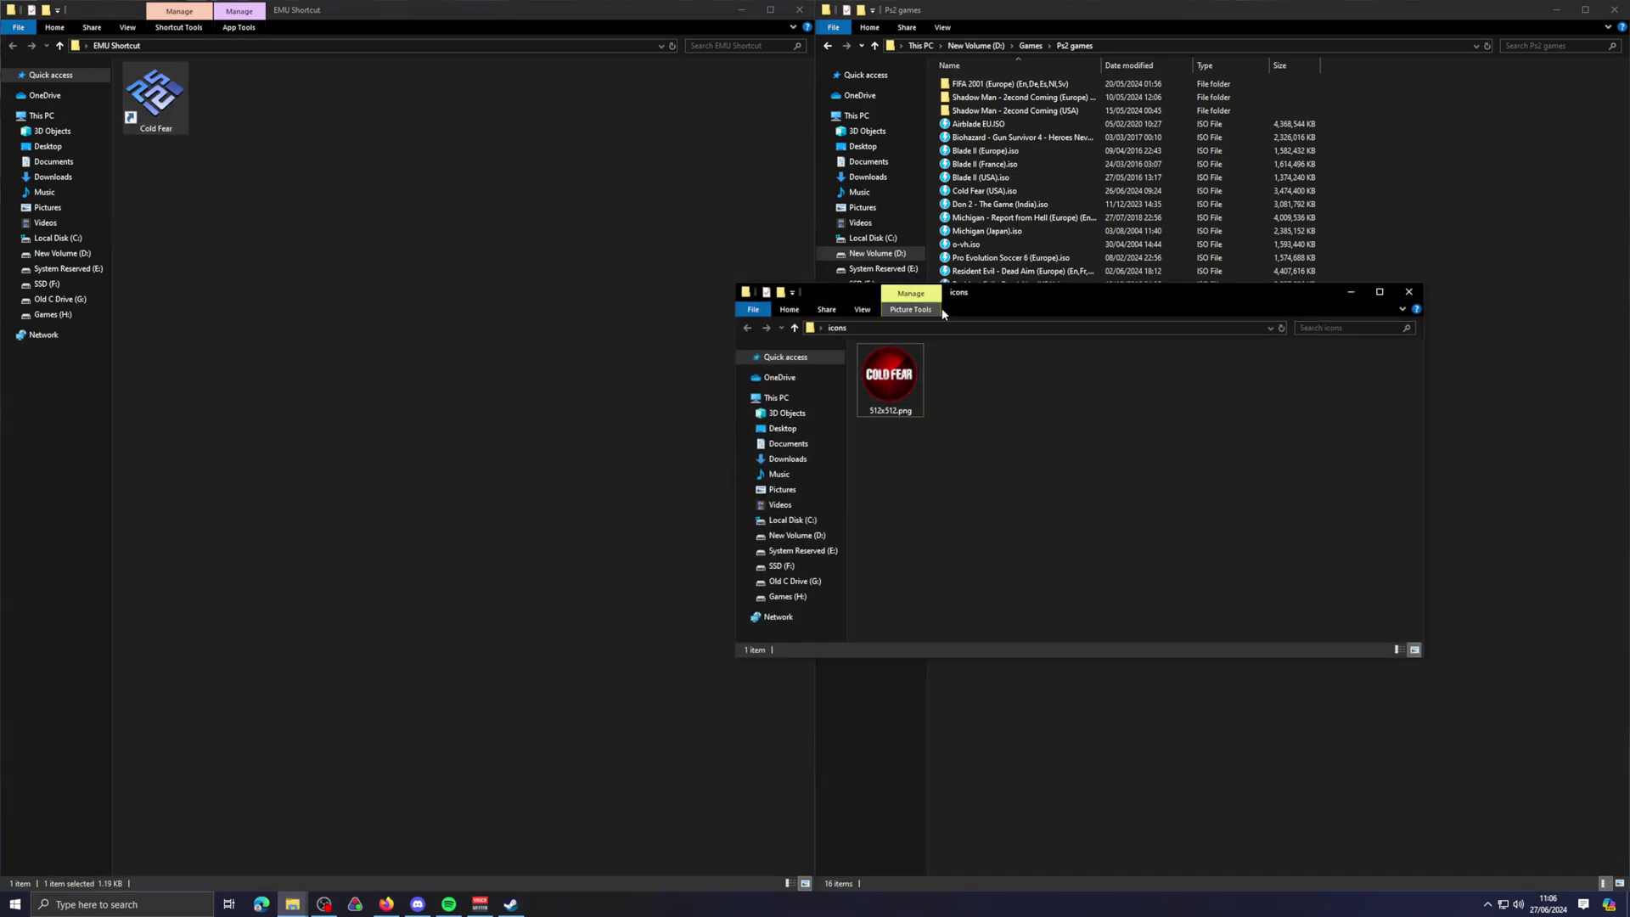
drag(943, 313, 987, 254)
click(387, 901)
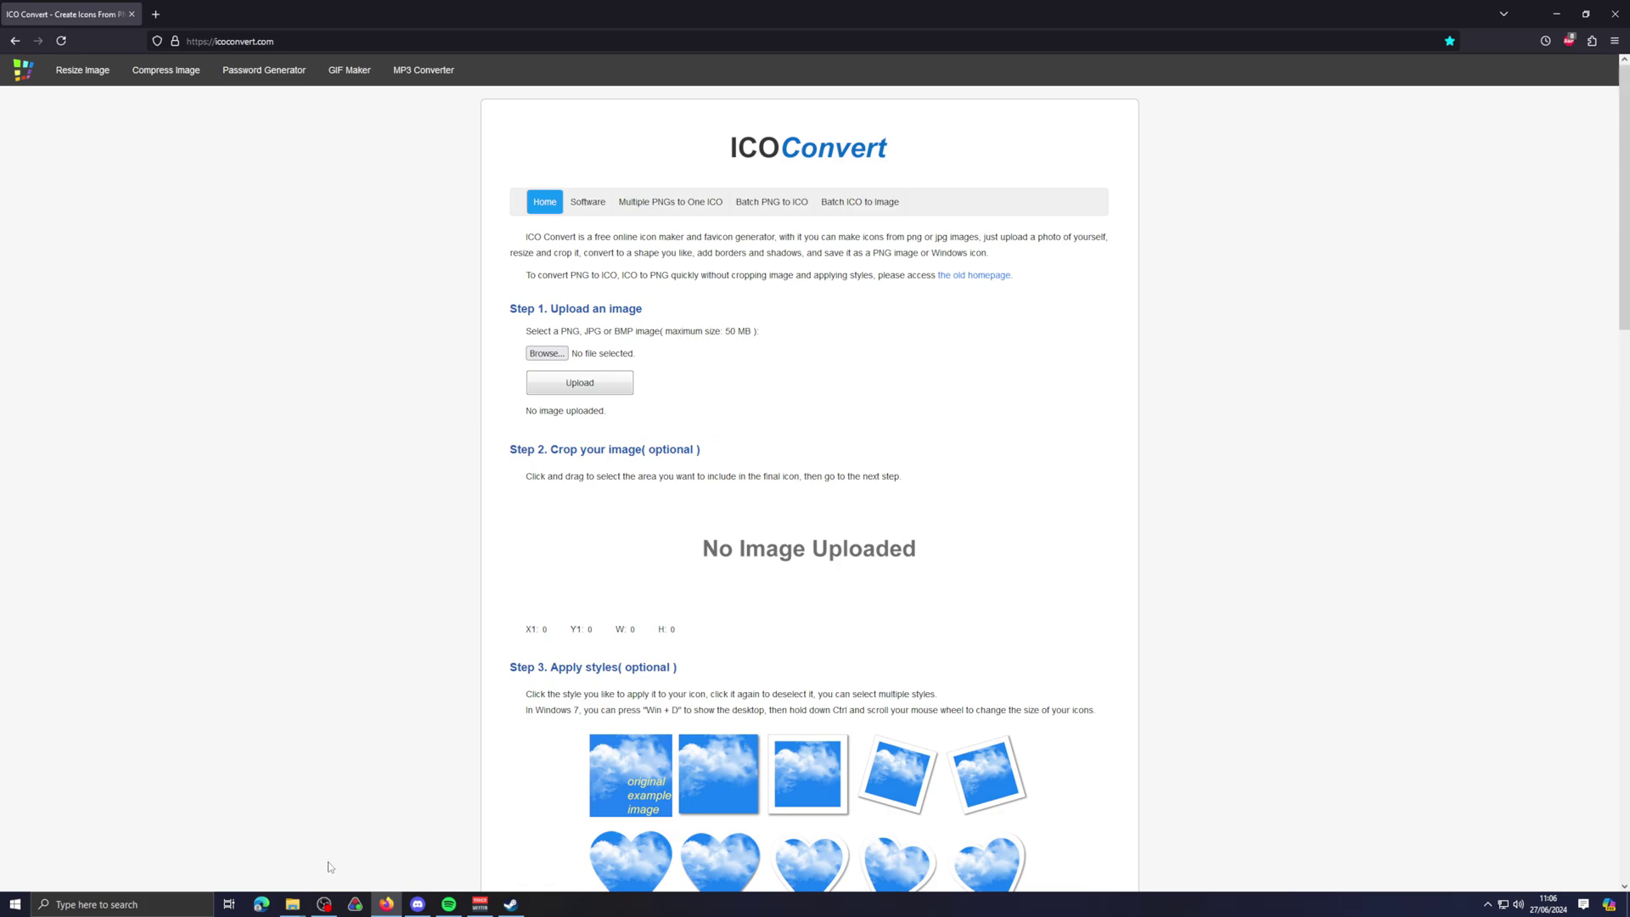
click(297, 840)
drag(934, 318, 579, 352)
click(14, 41)
Step: Choose 512x512.png from the icons folder as the source image and upload it to ICOConvert
mouse_move(292, 906)
click(293, 841)
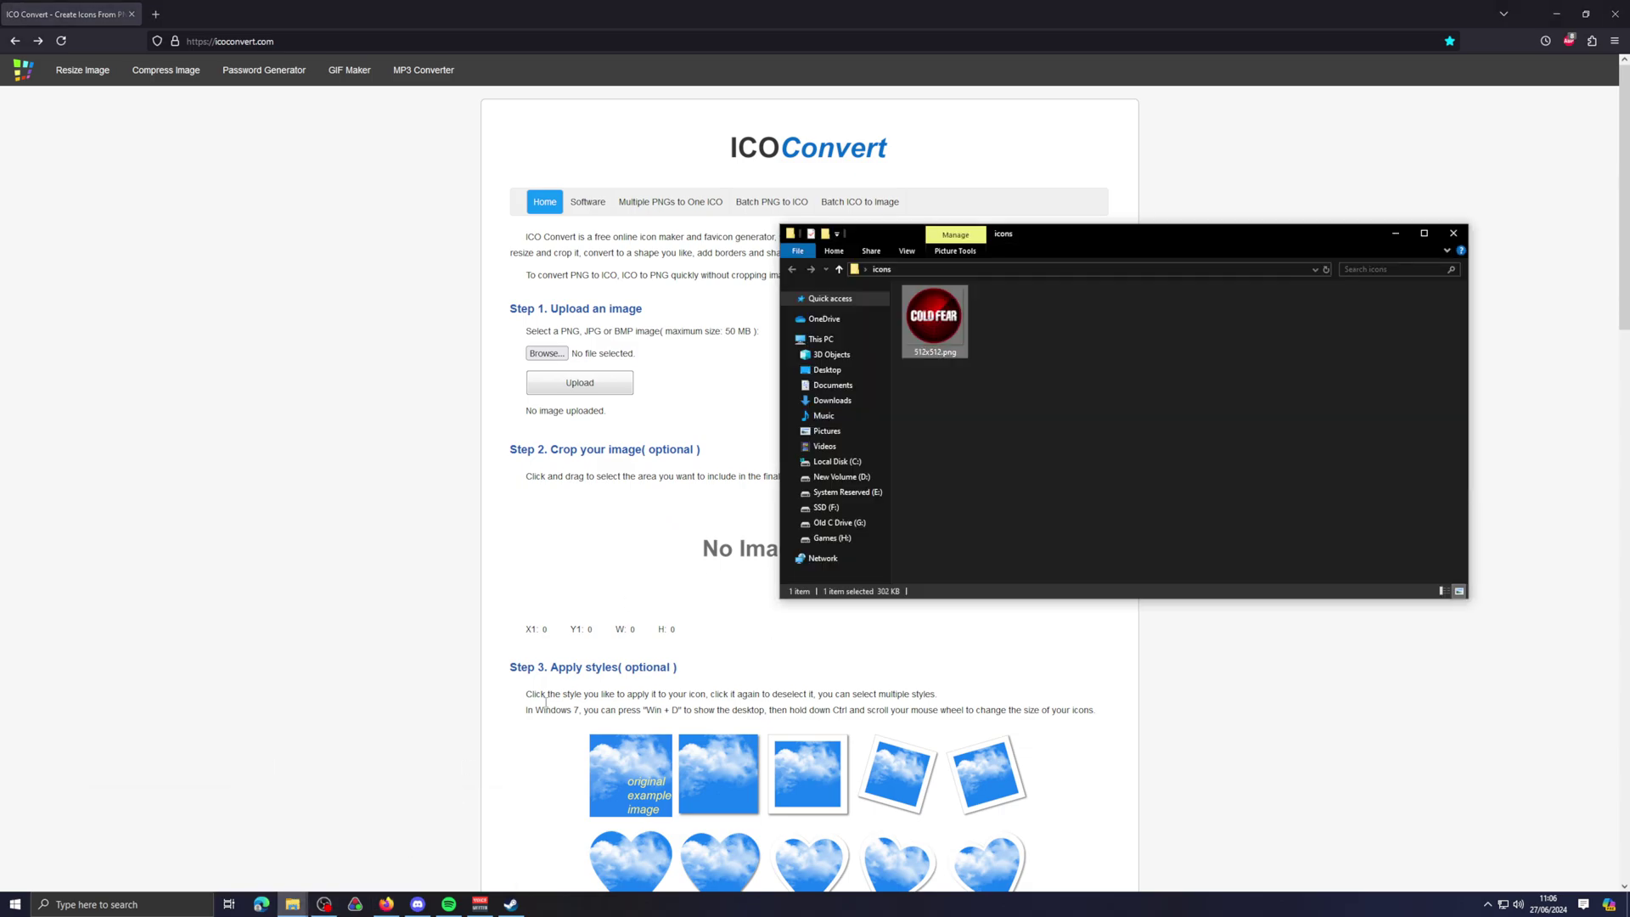
drag(934, 319, 566, 348)
click(580, 383)
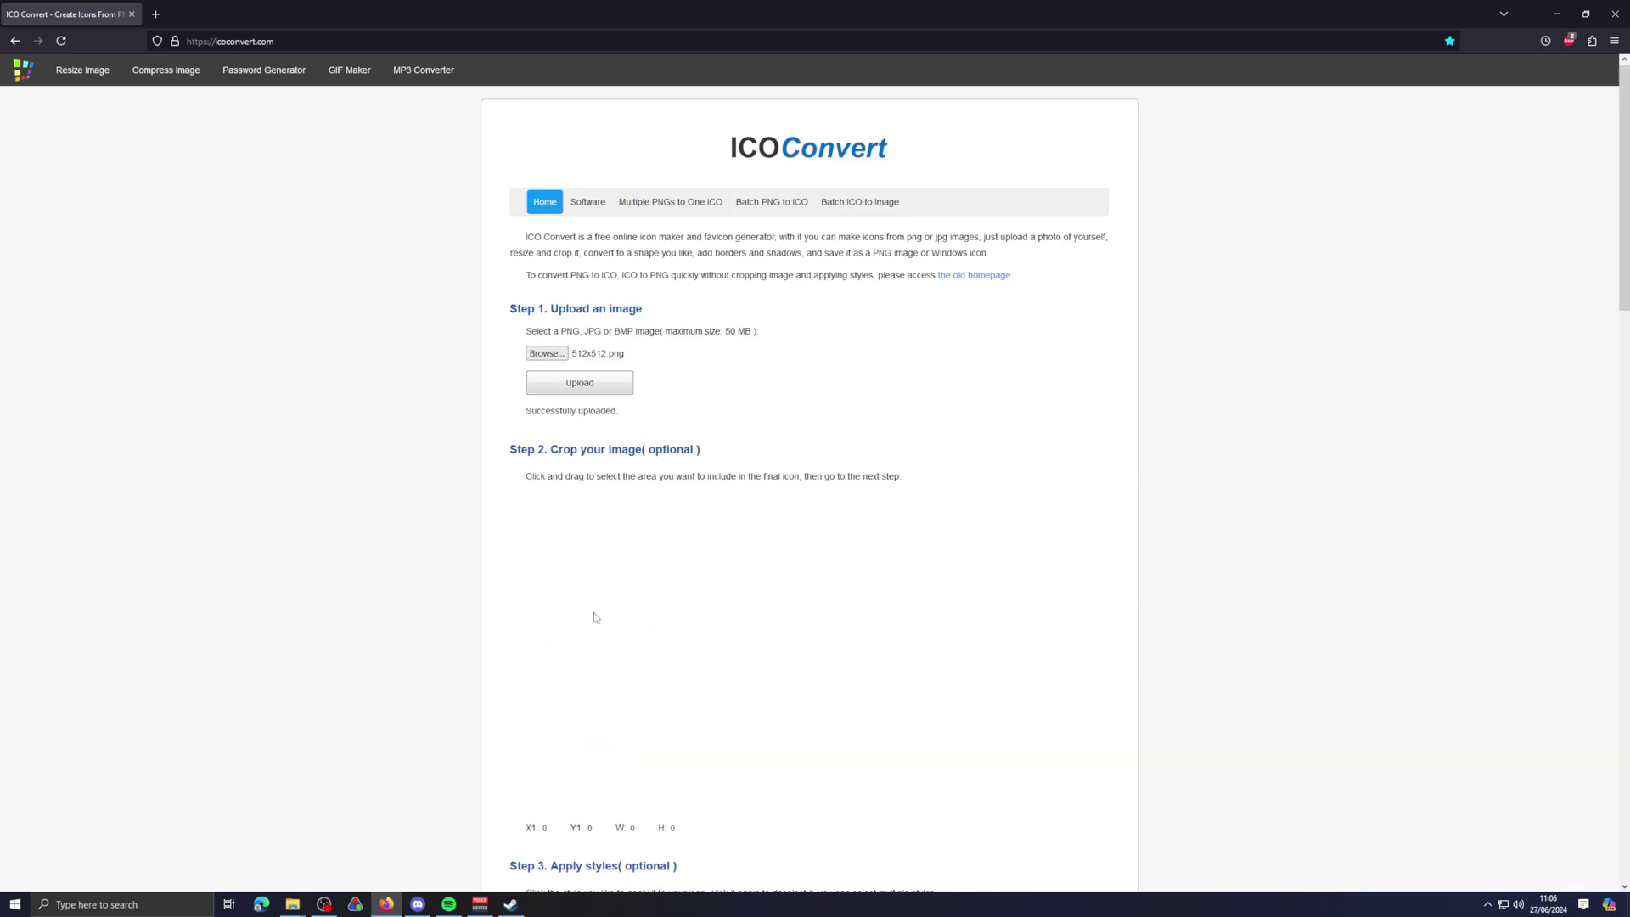
Step: Convert the uploaded image to an ICO for Windows 10, Windows 11, 7 and 8 and download it
scroll(773, 586, down, 3)
scroll(773, 586, down, 5)
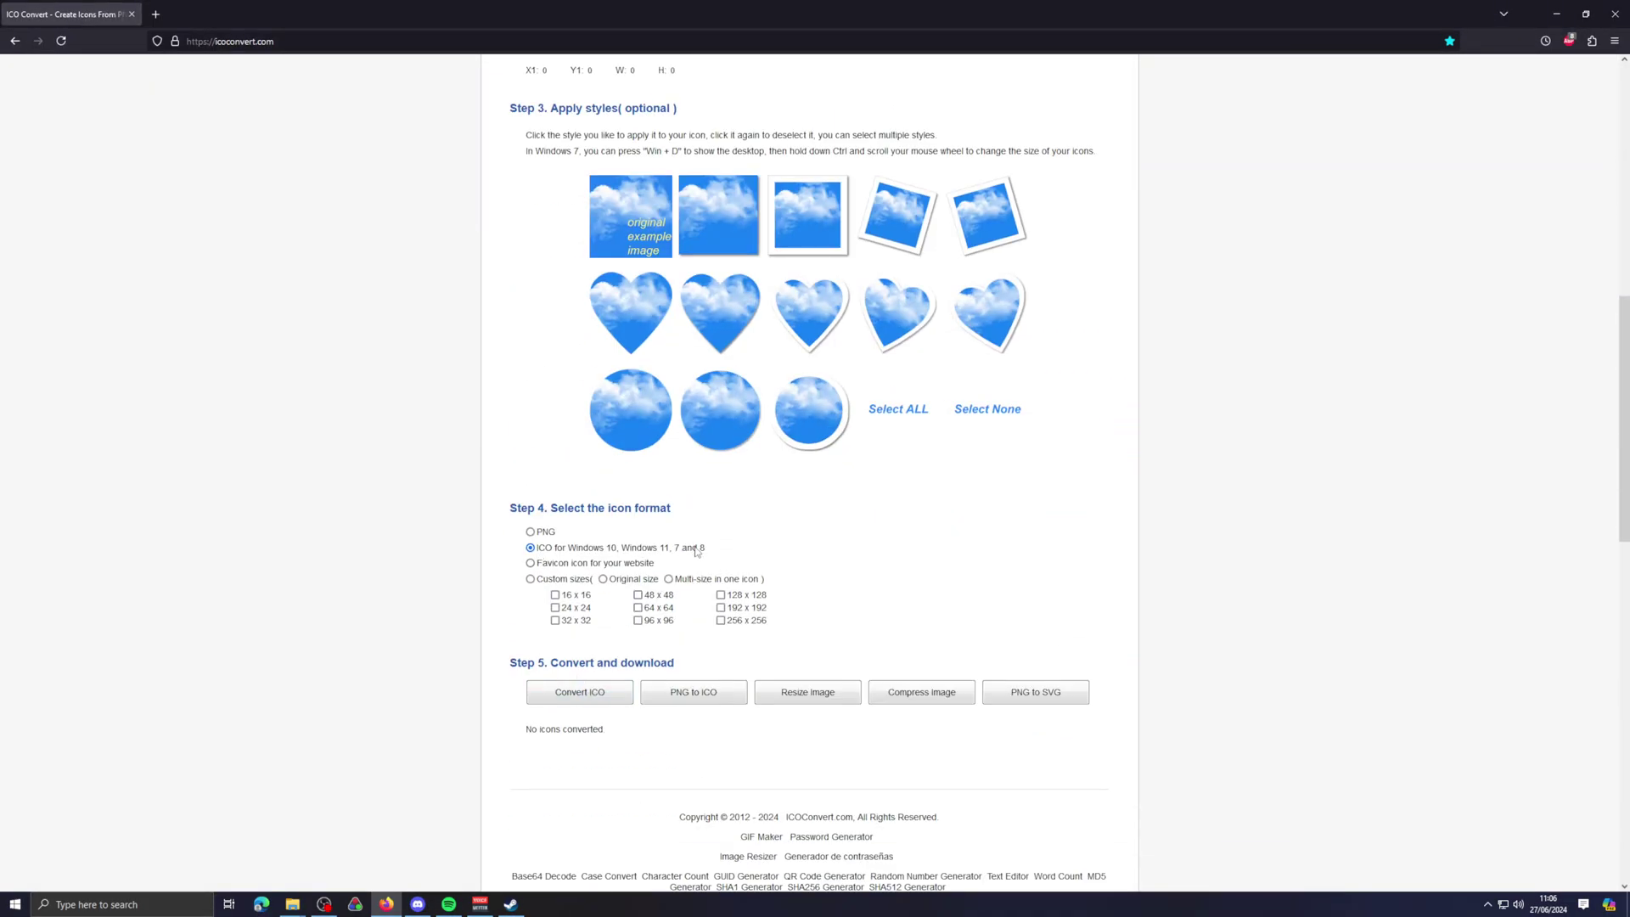
click(593, 698)
click(600, 730)
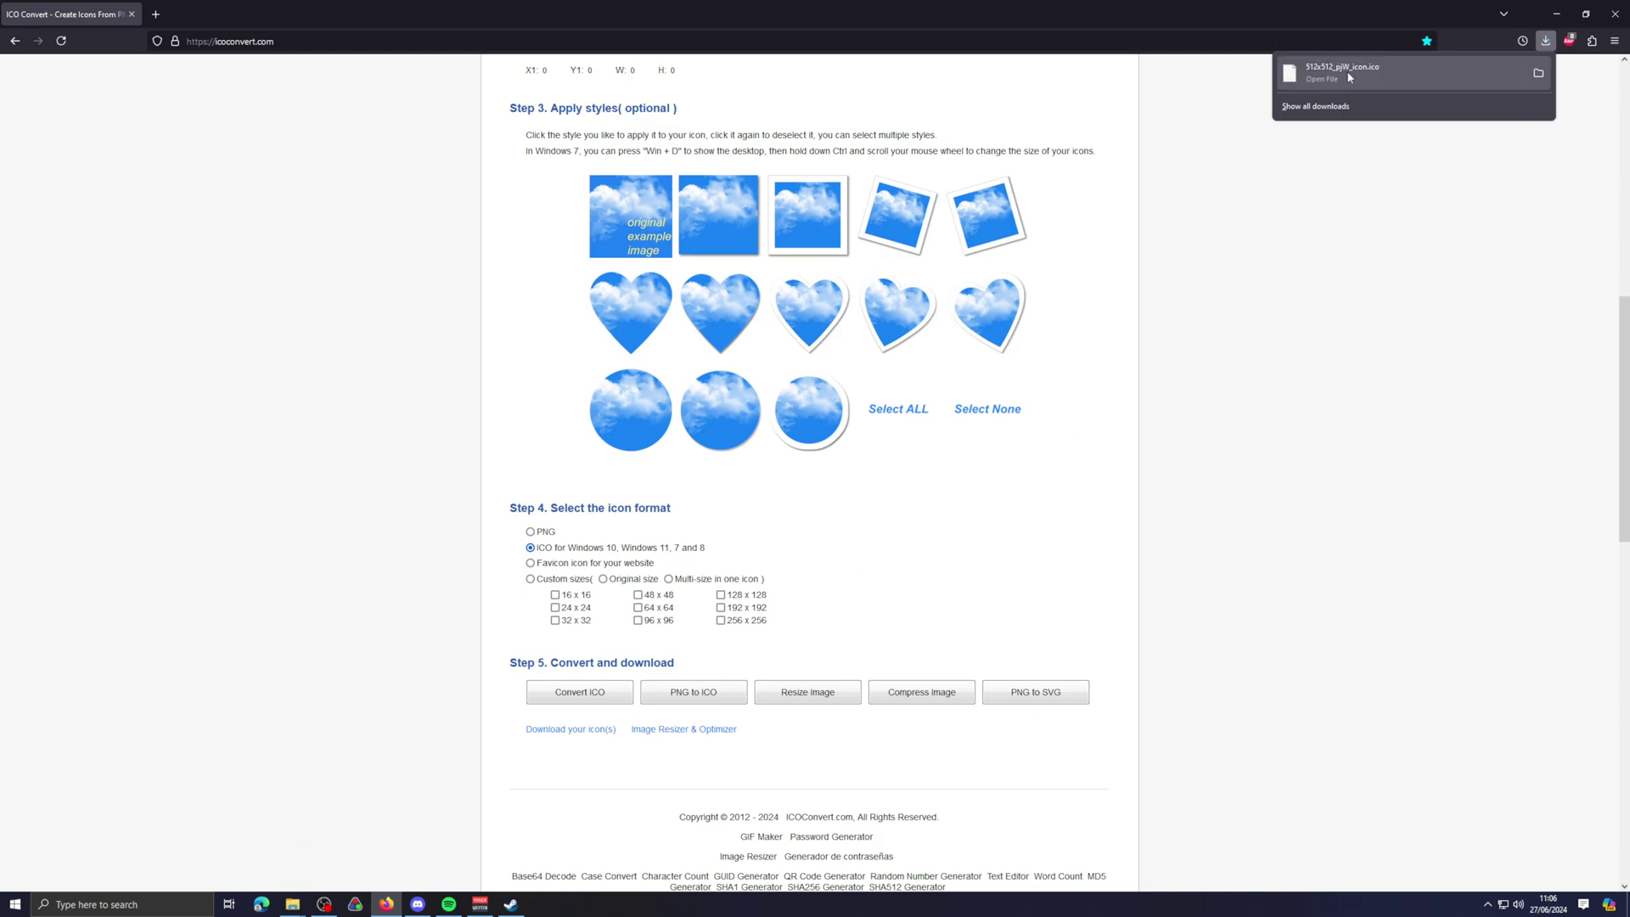
Step: Show the downloaded ICO file in its folder and close the browser
click(1538, 73)
click(1615, 14)
drag(1085, 242, 984, 203)
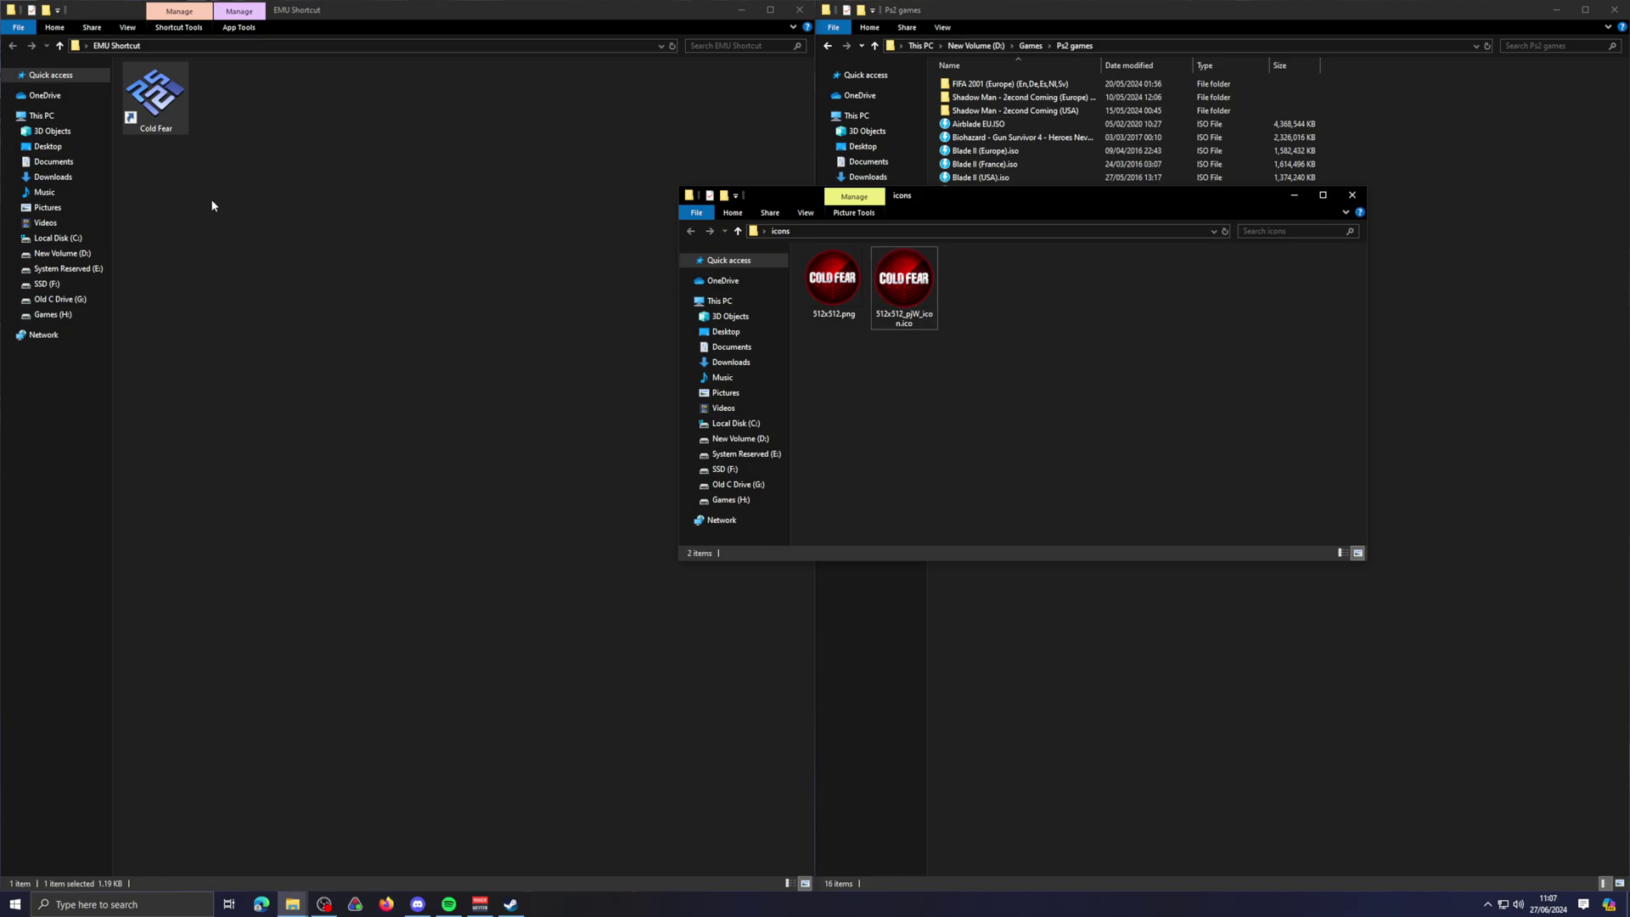
Step: Start changing the Cold Fear shortcut's icon from its properties and search the Desktop for icon in the file browser
right_click(174, 126)
click(209, 436)
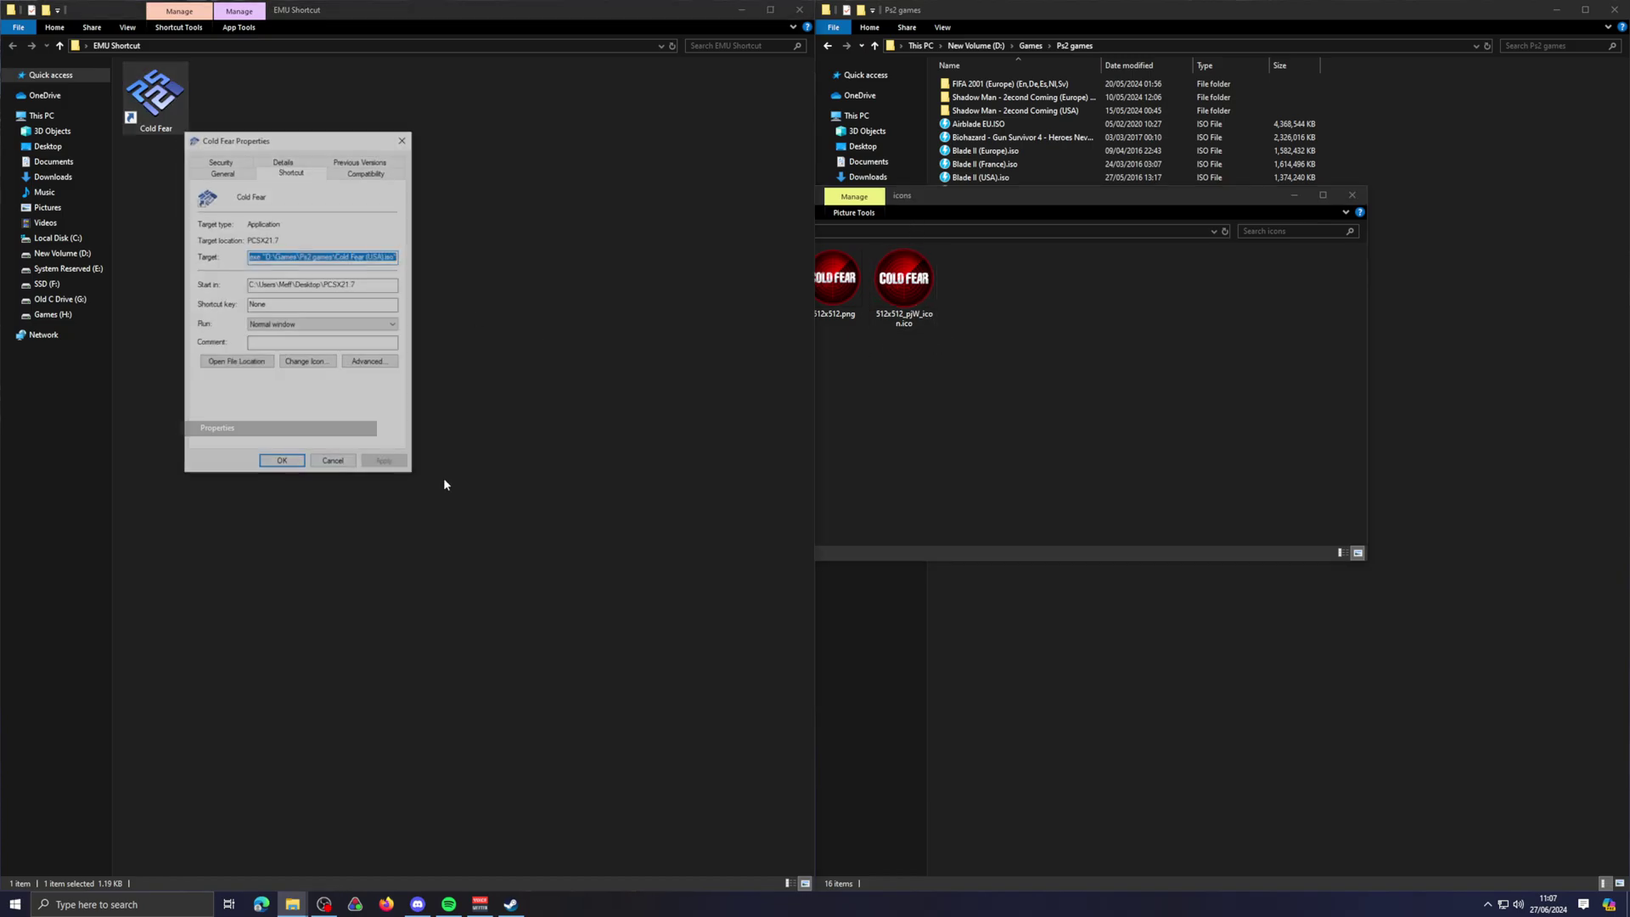
click(322, 363)
click(376, 250)
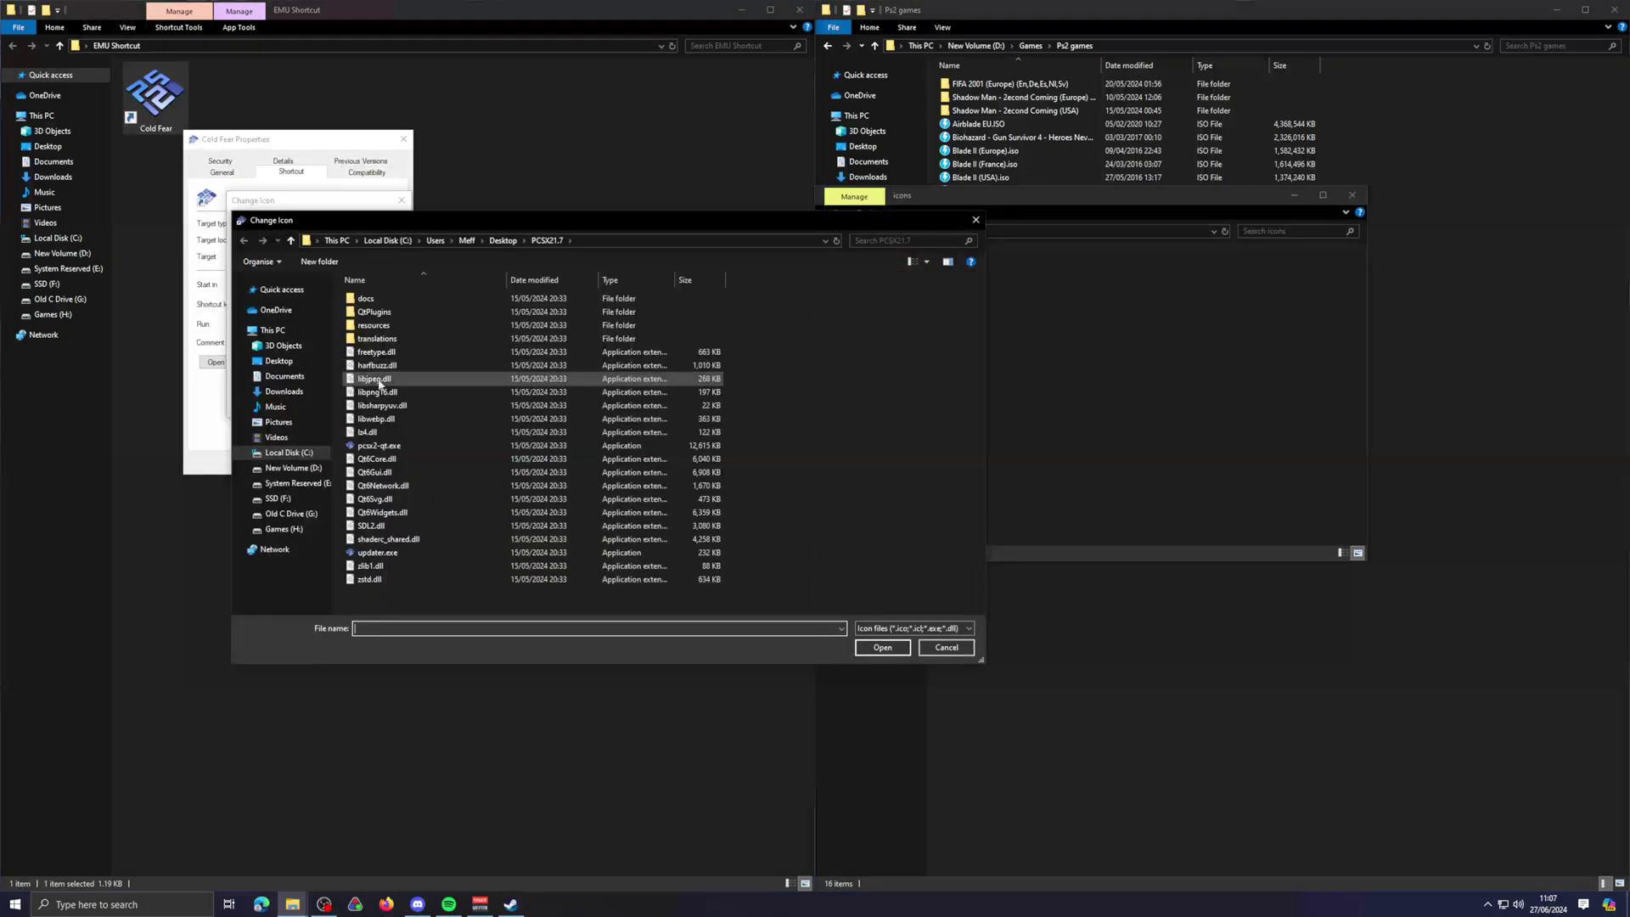
click(279, 361)
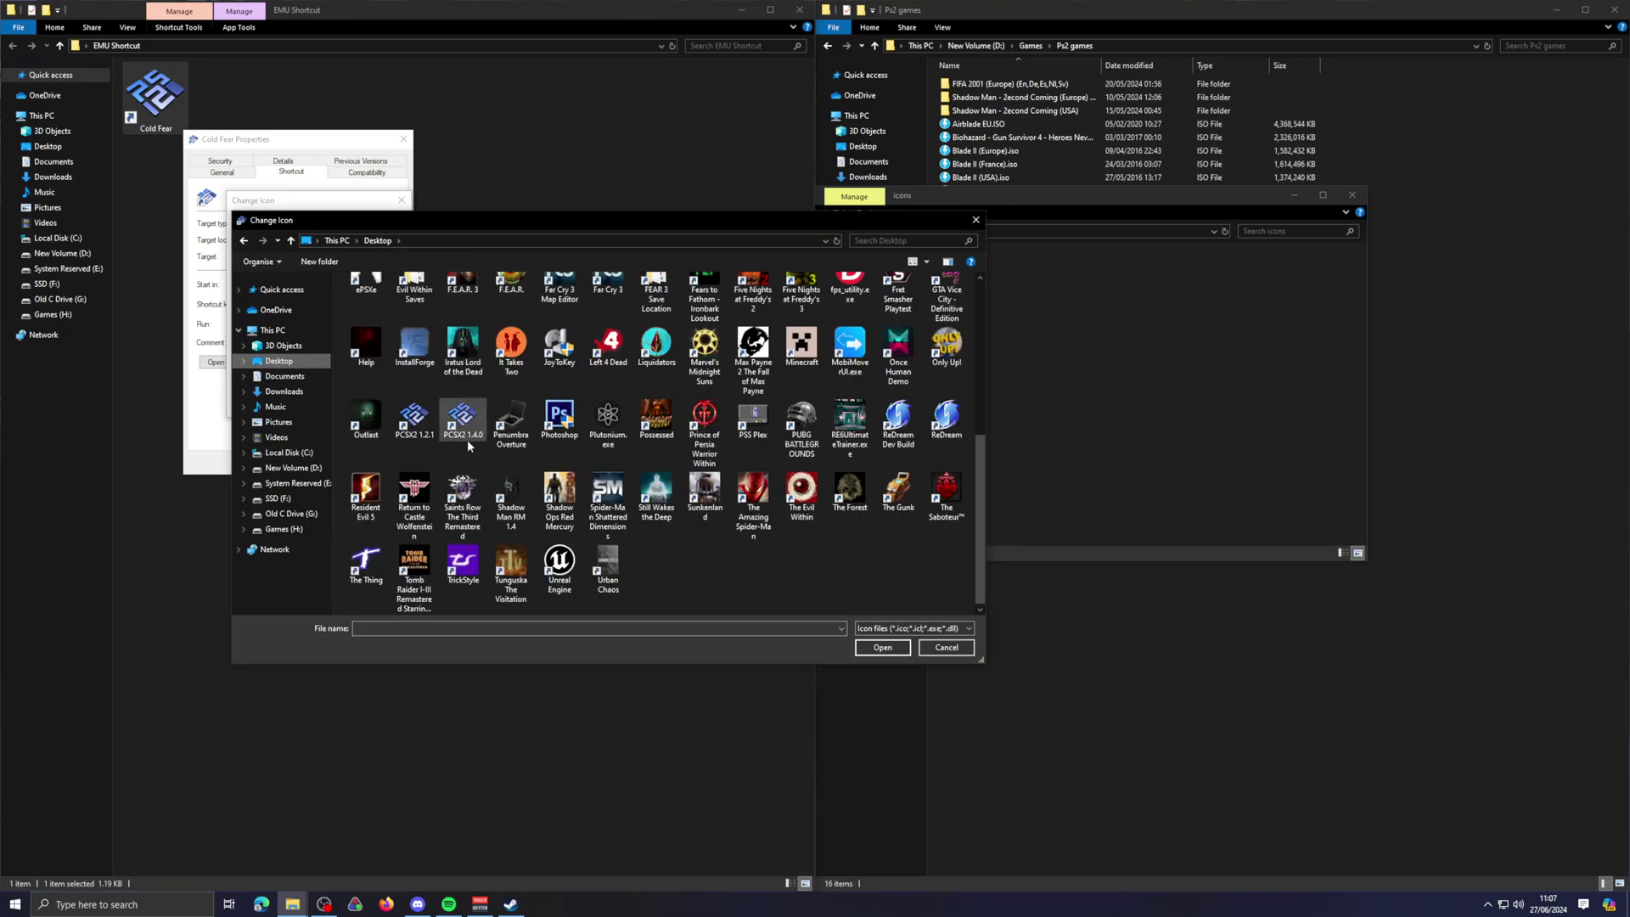
click(927, 240)
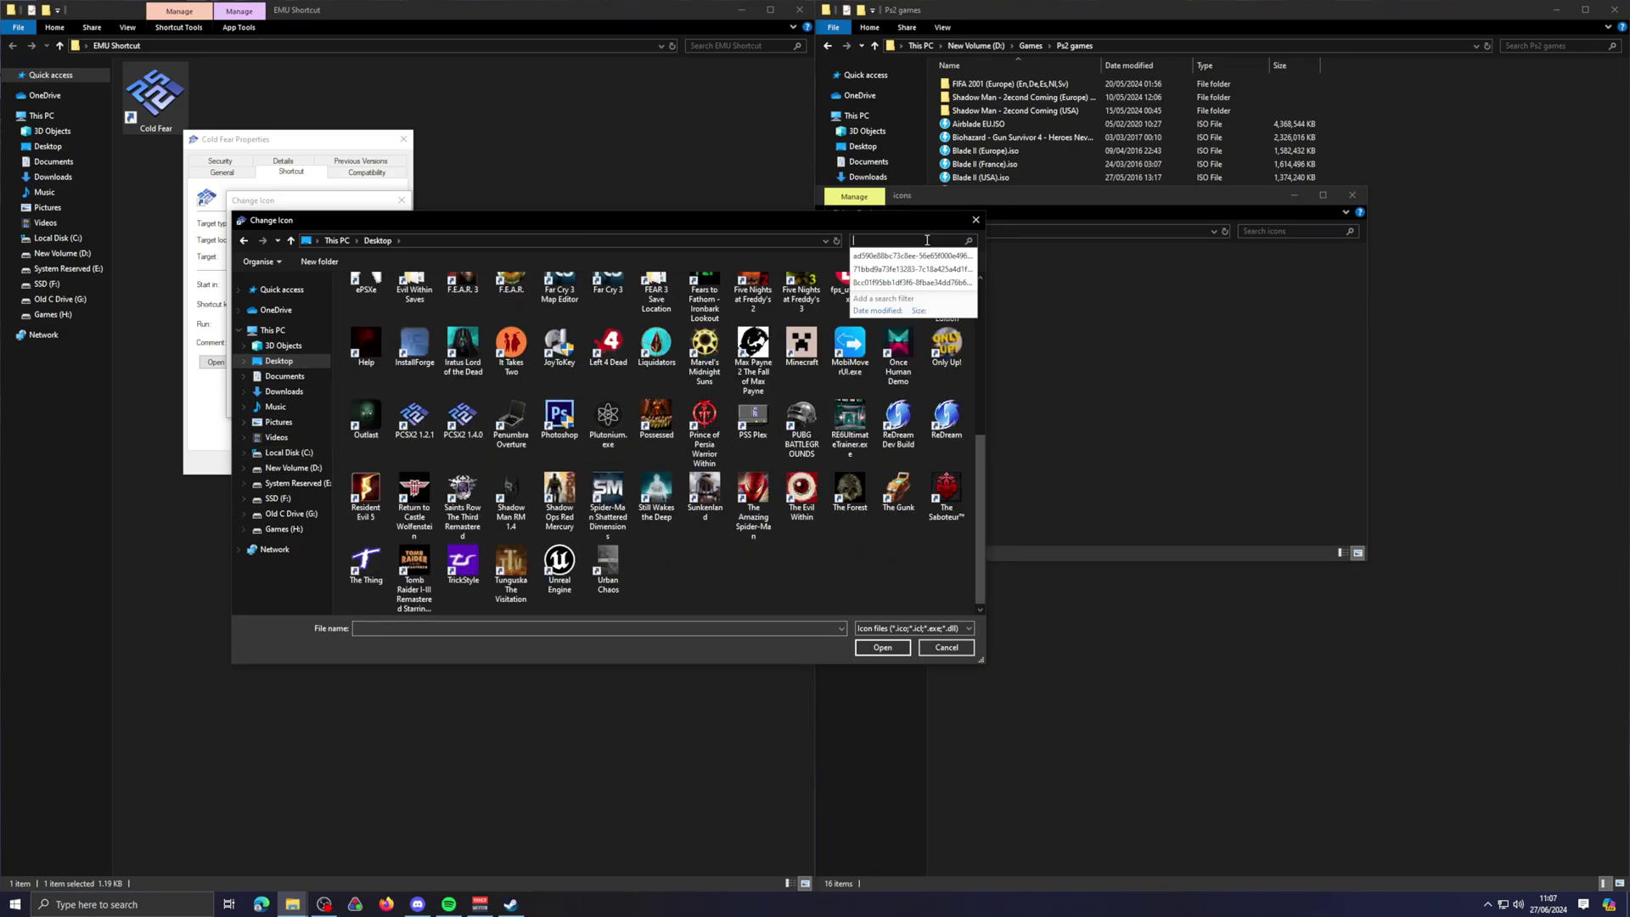
text(icon)
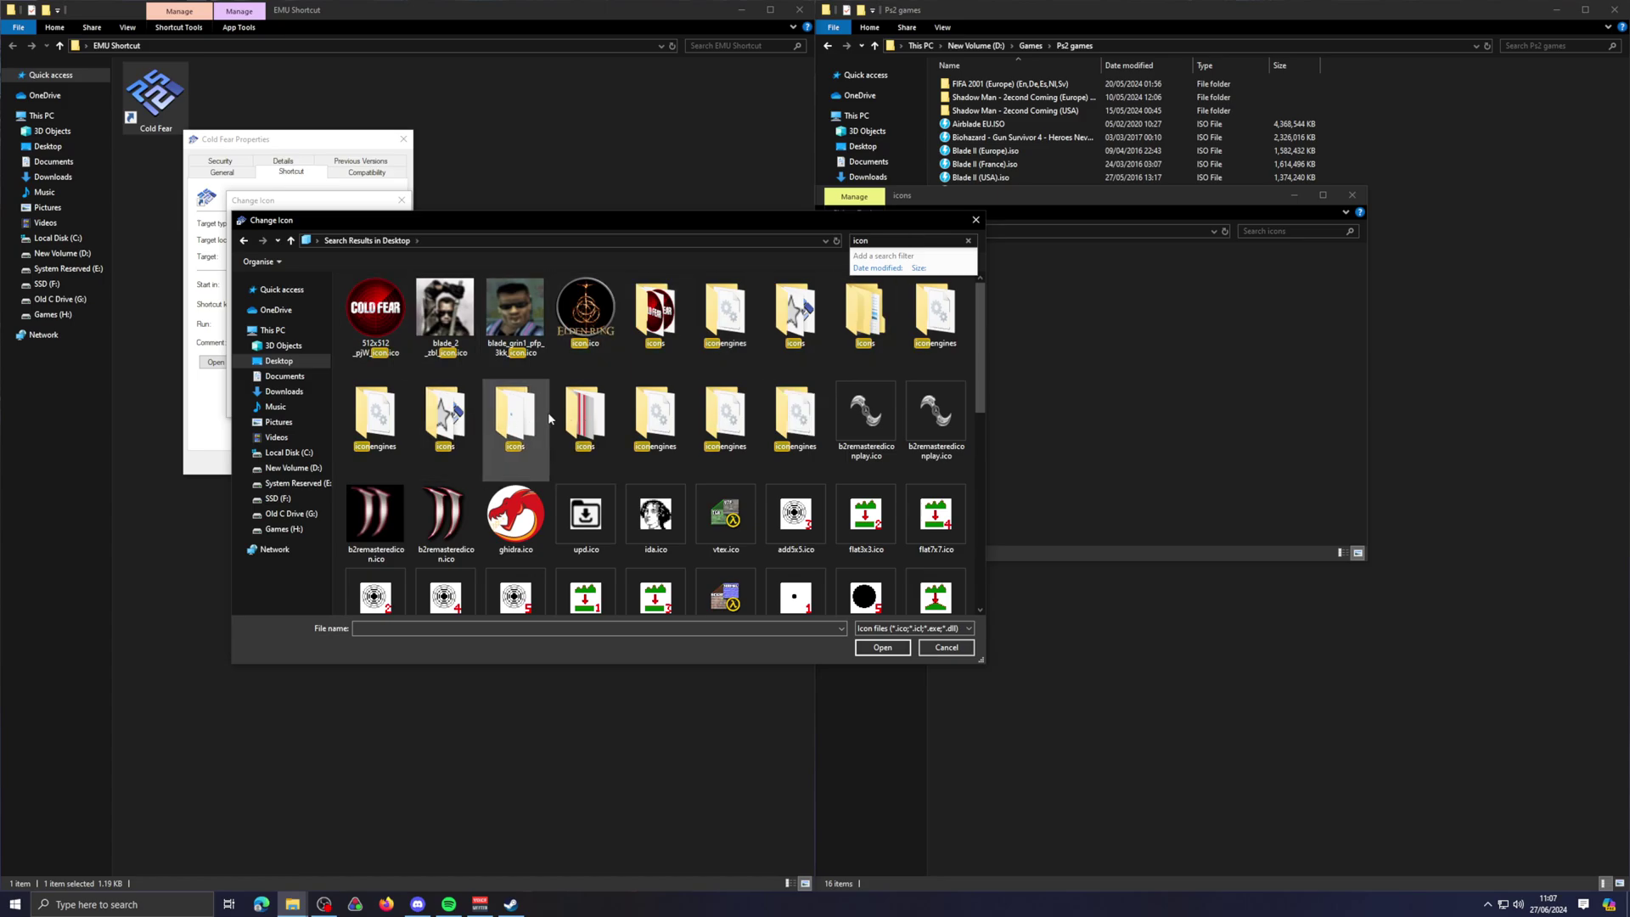
double_click(518, 425)
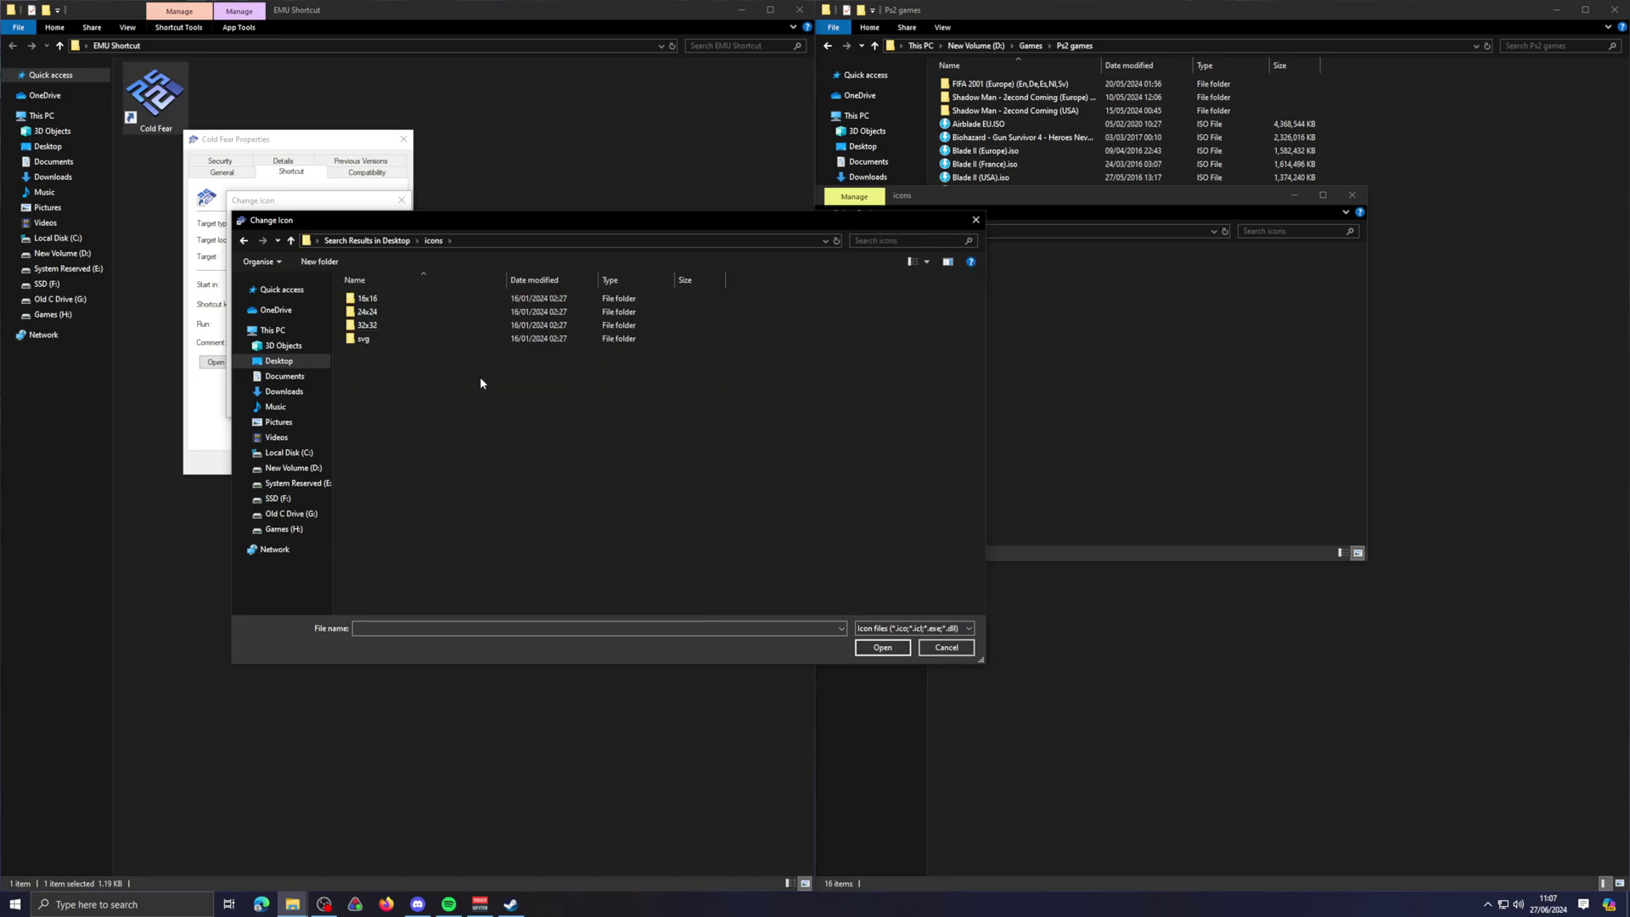
key(alt+Left)
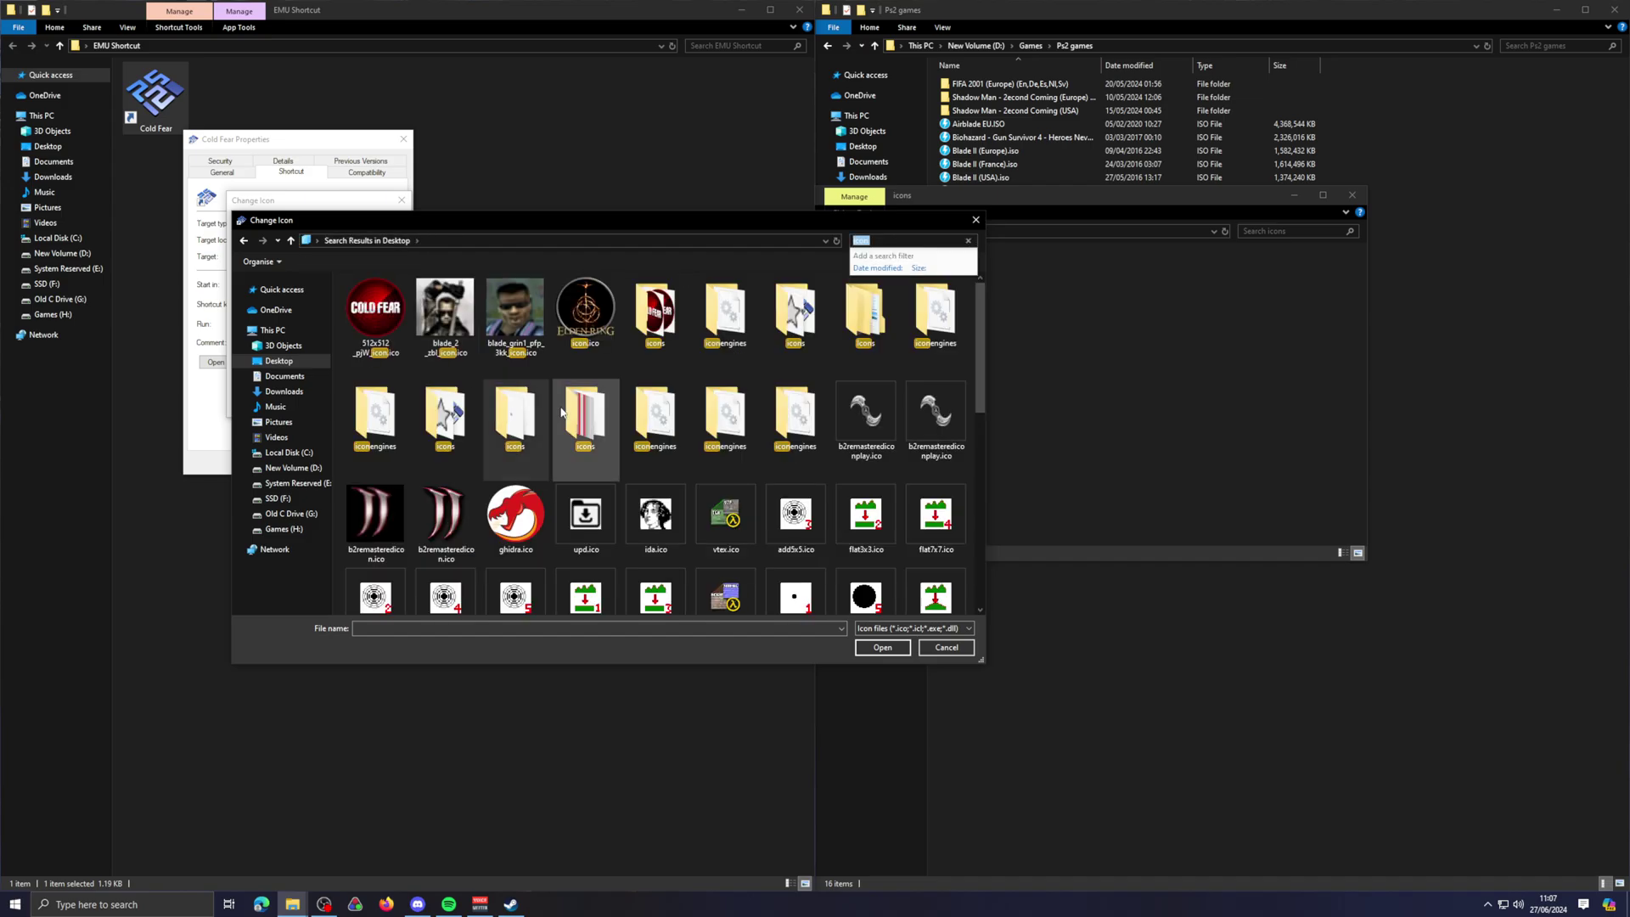
double_click(586, 416)
key(alt+Left)
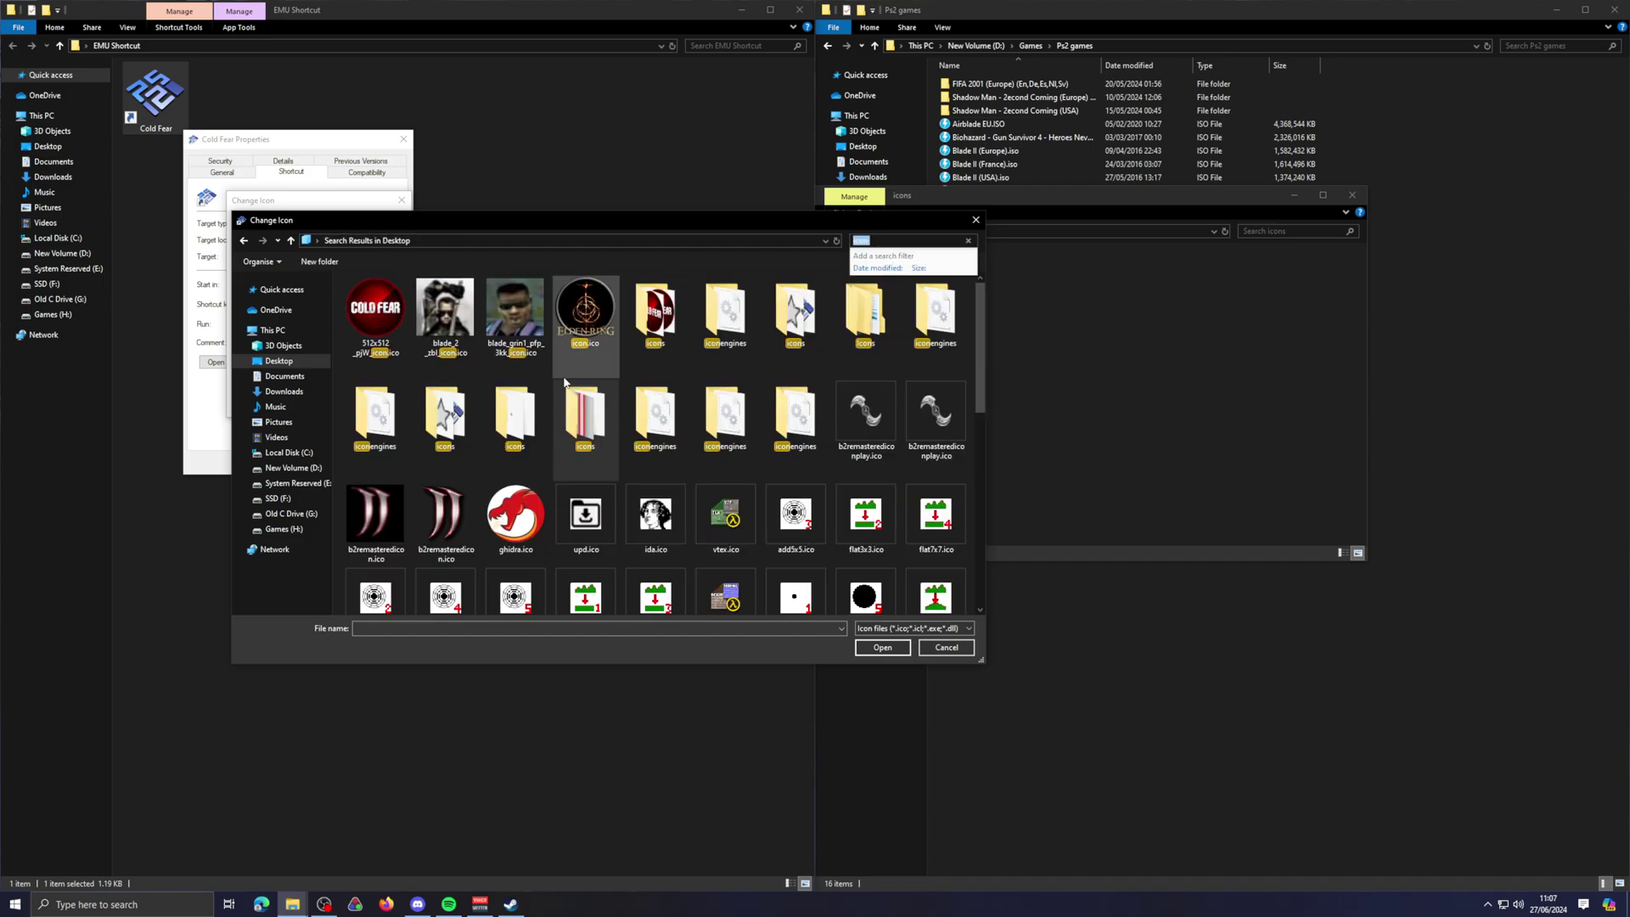
mouse_move(580, 404)
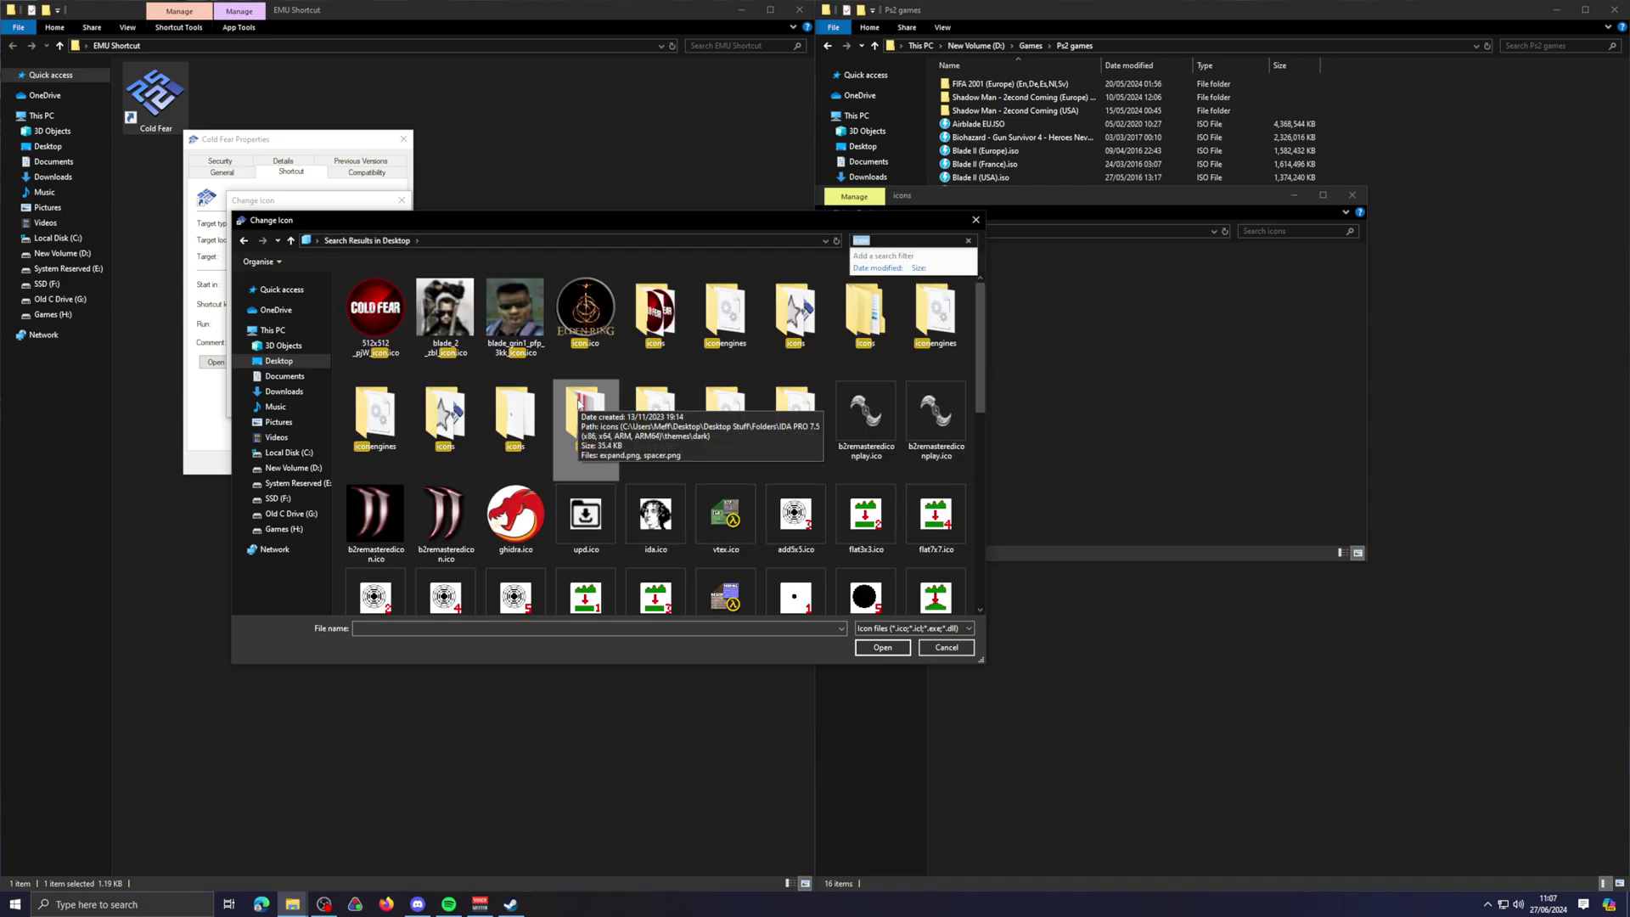
double_click(895, 329)
click(374, 241)
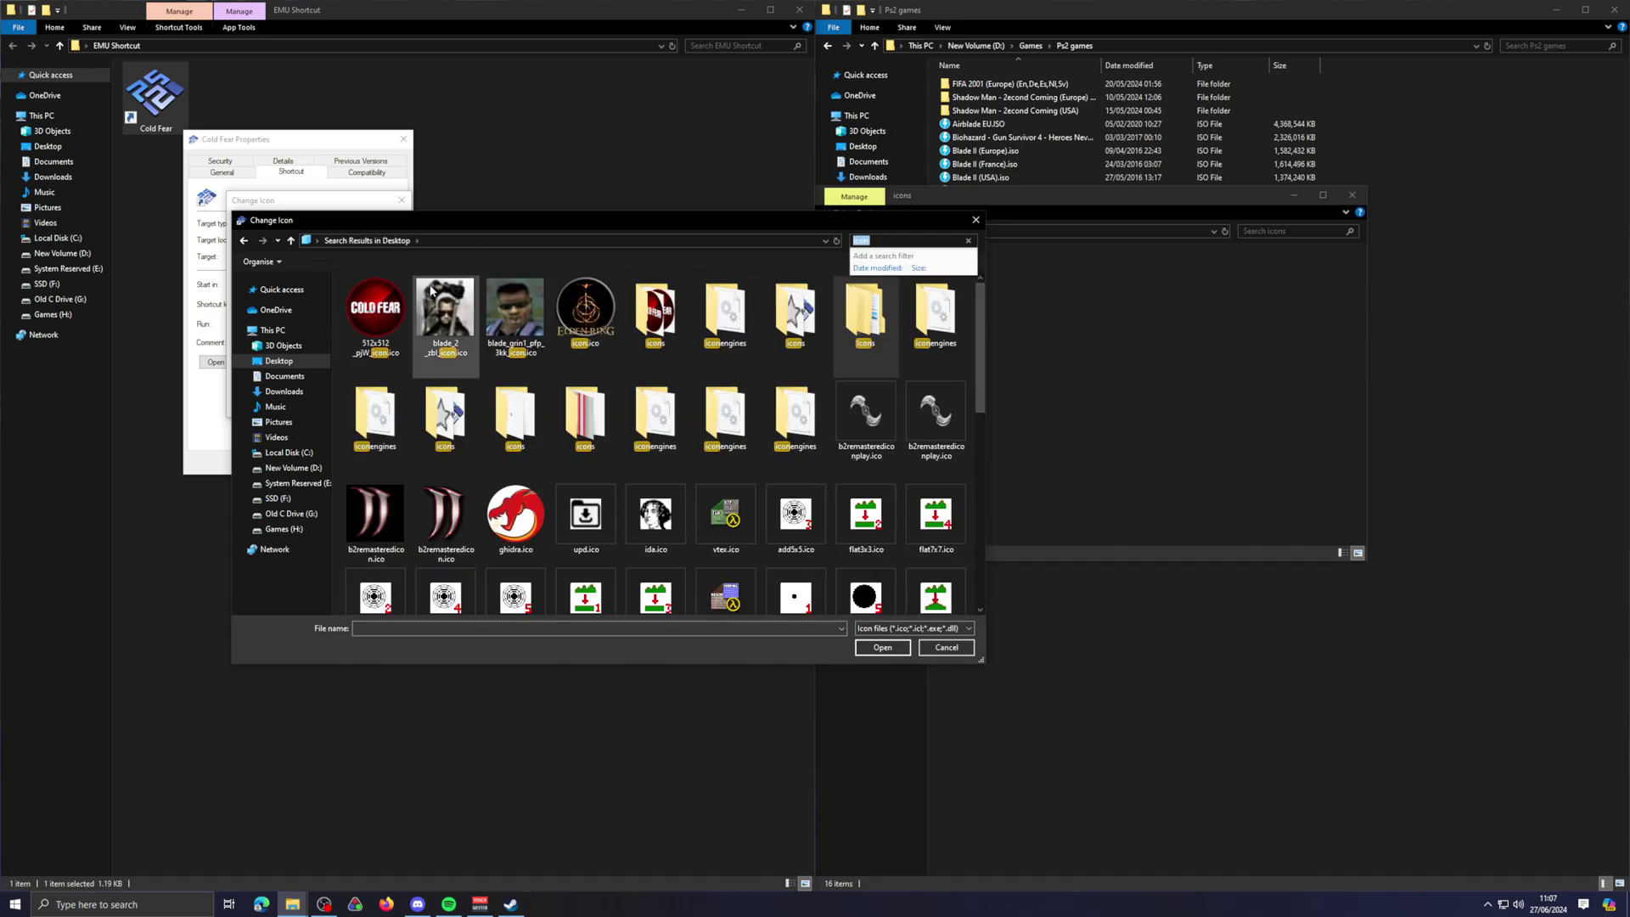
Step: Set 512x512_pjW_icon.ico from the icons folder as the shortcut's icon, save the properties and close the icons folder
mouse_move(454, 349)
double_click(655, 312)
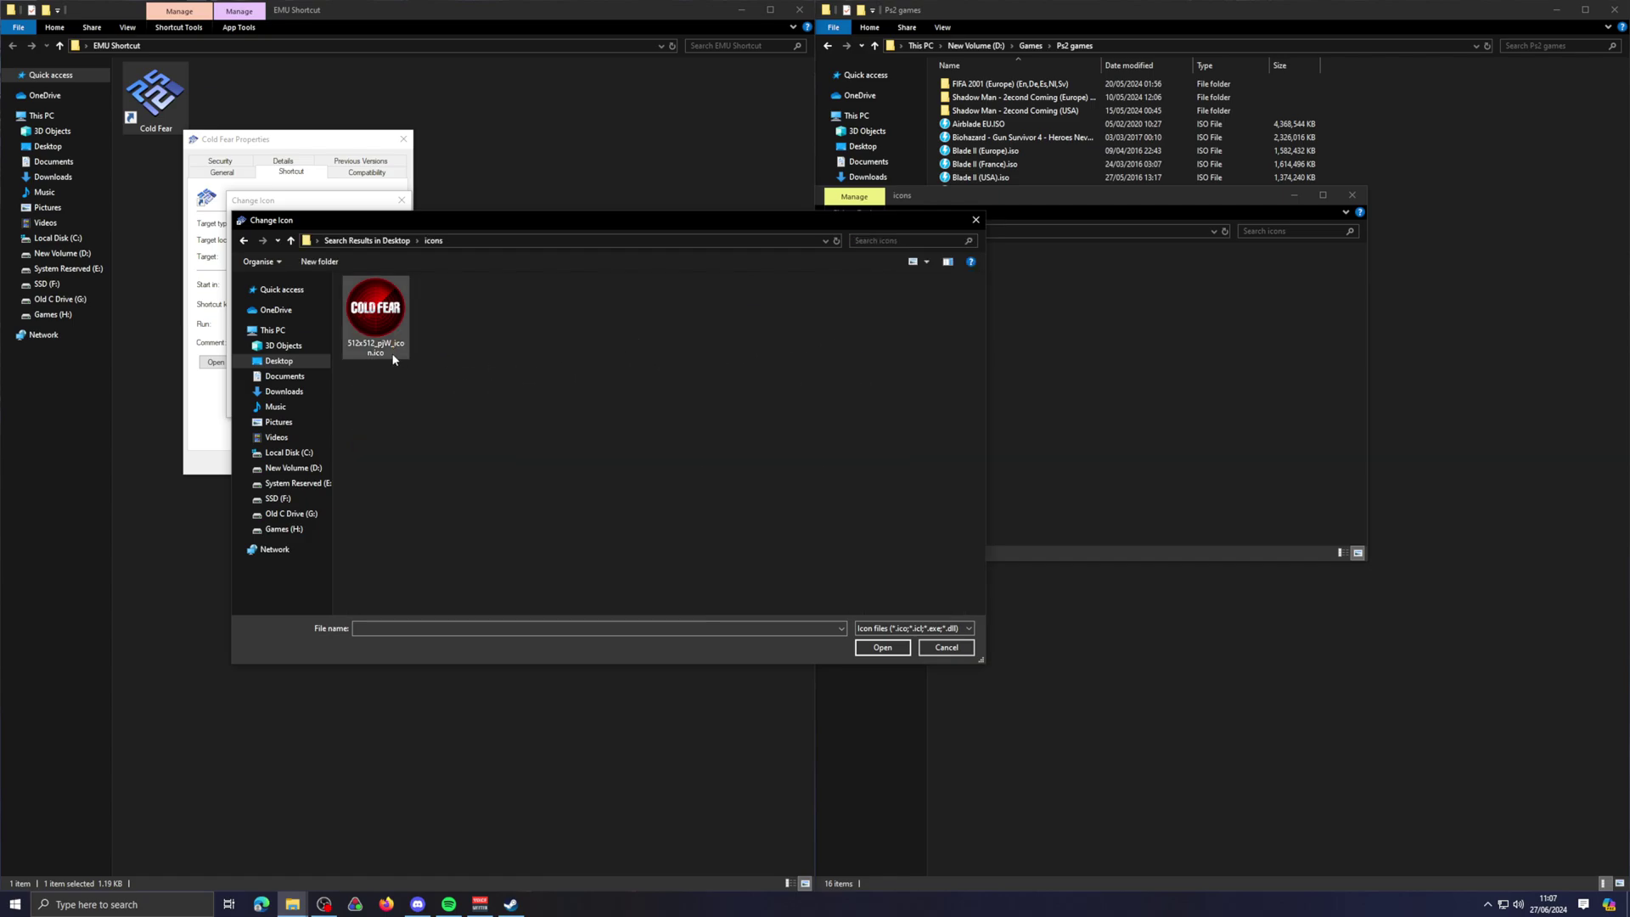
drag(555, 222, 983, 177)
click(801, 255)
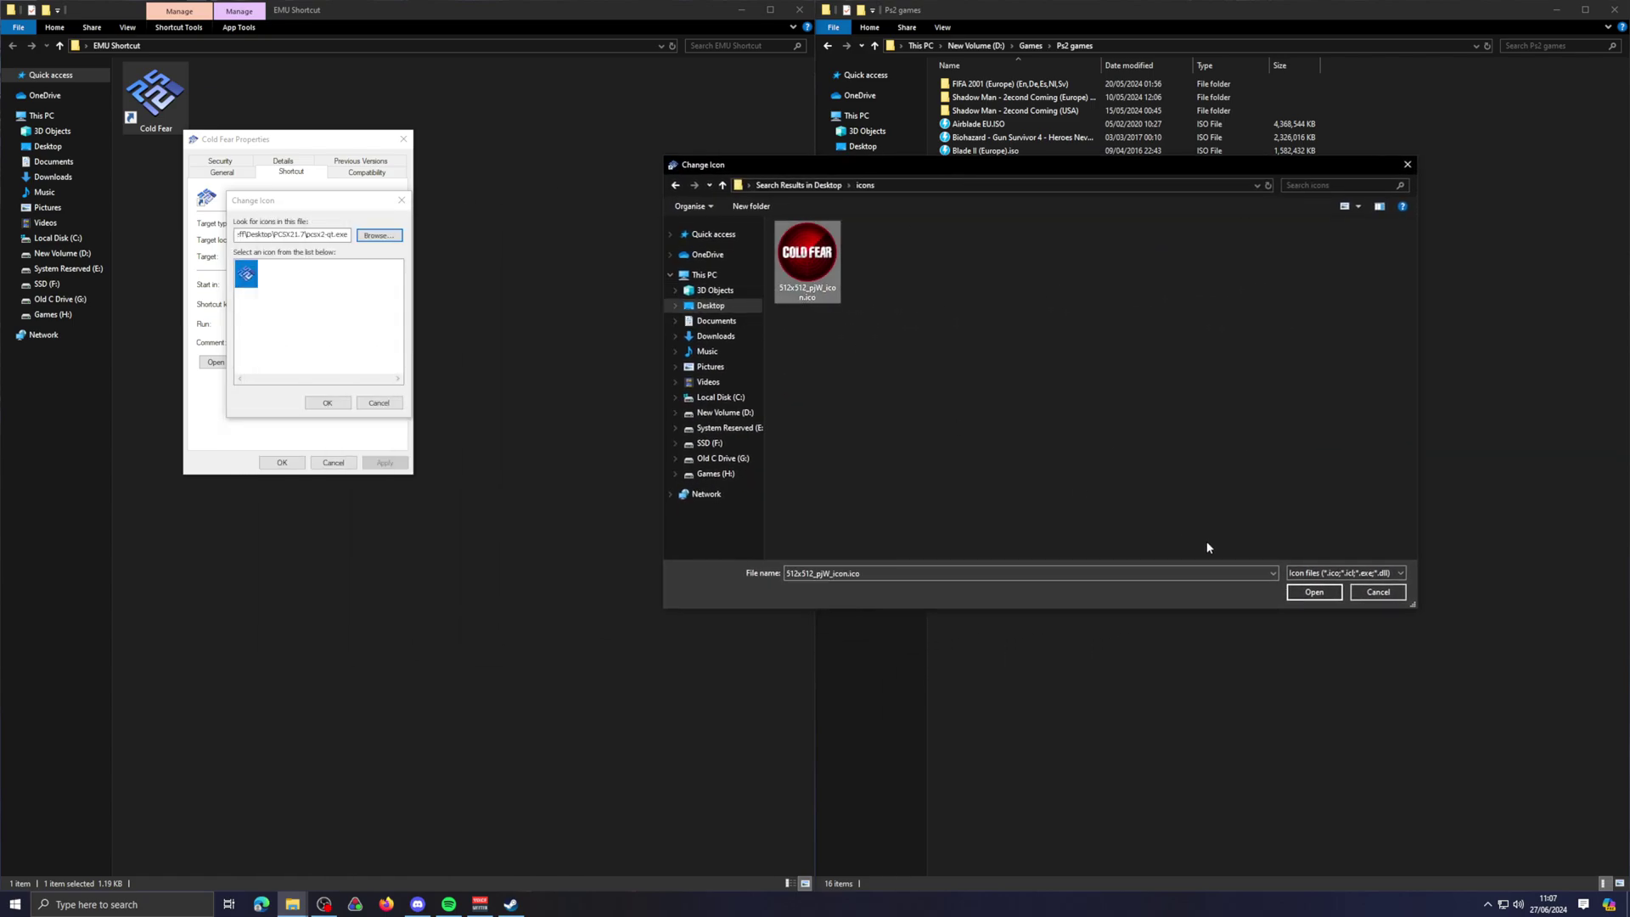
click(1308, 593)
click(327, 402)
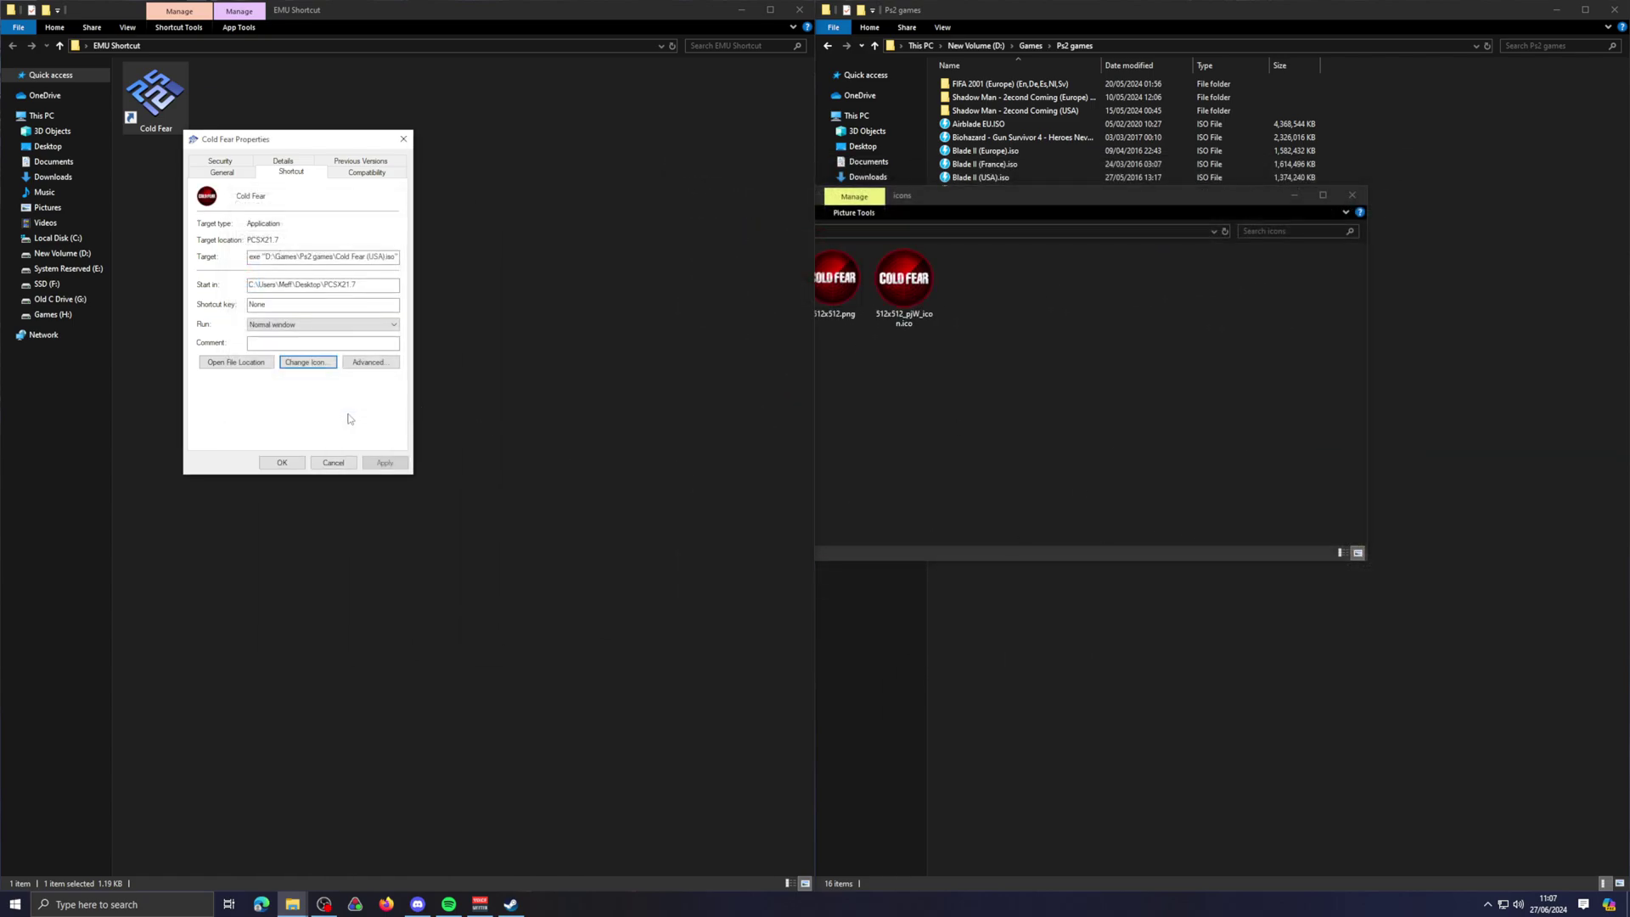
click(281, 462)
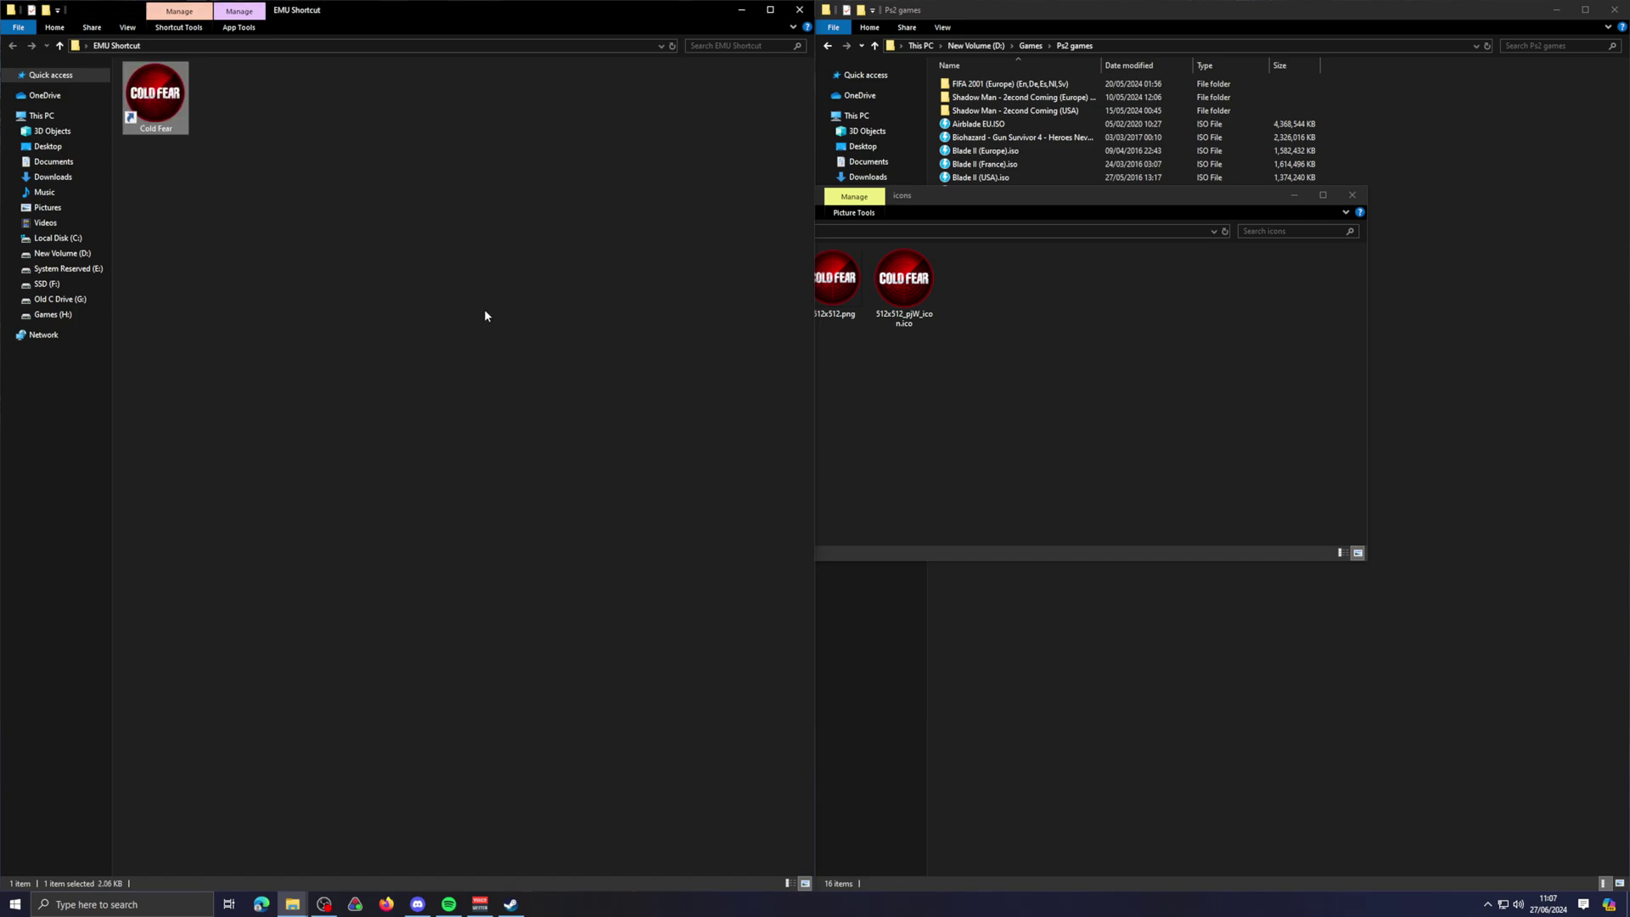
click(1352, 195)
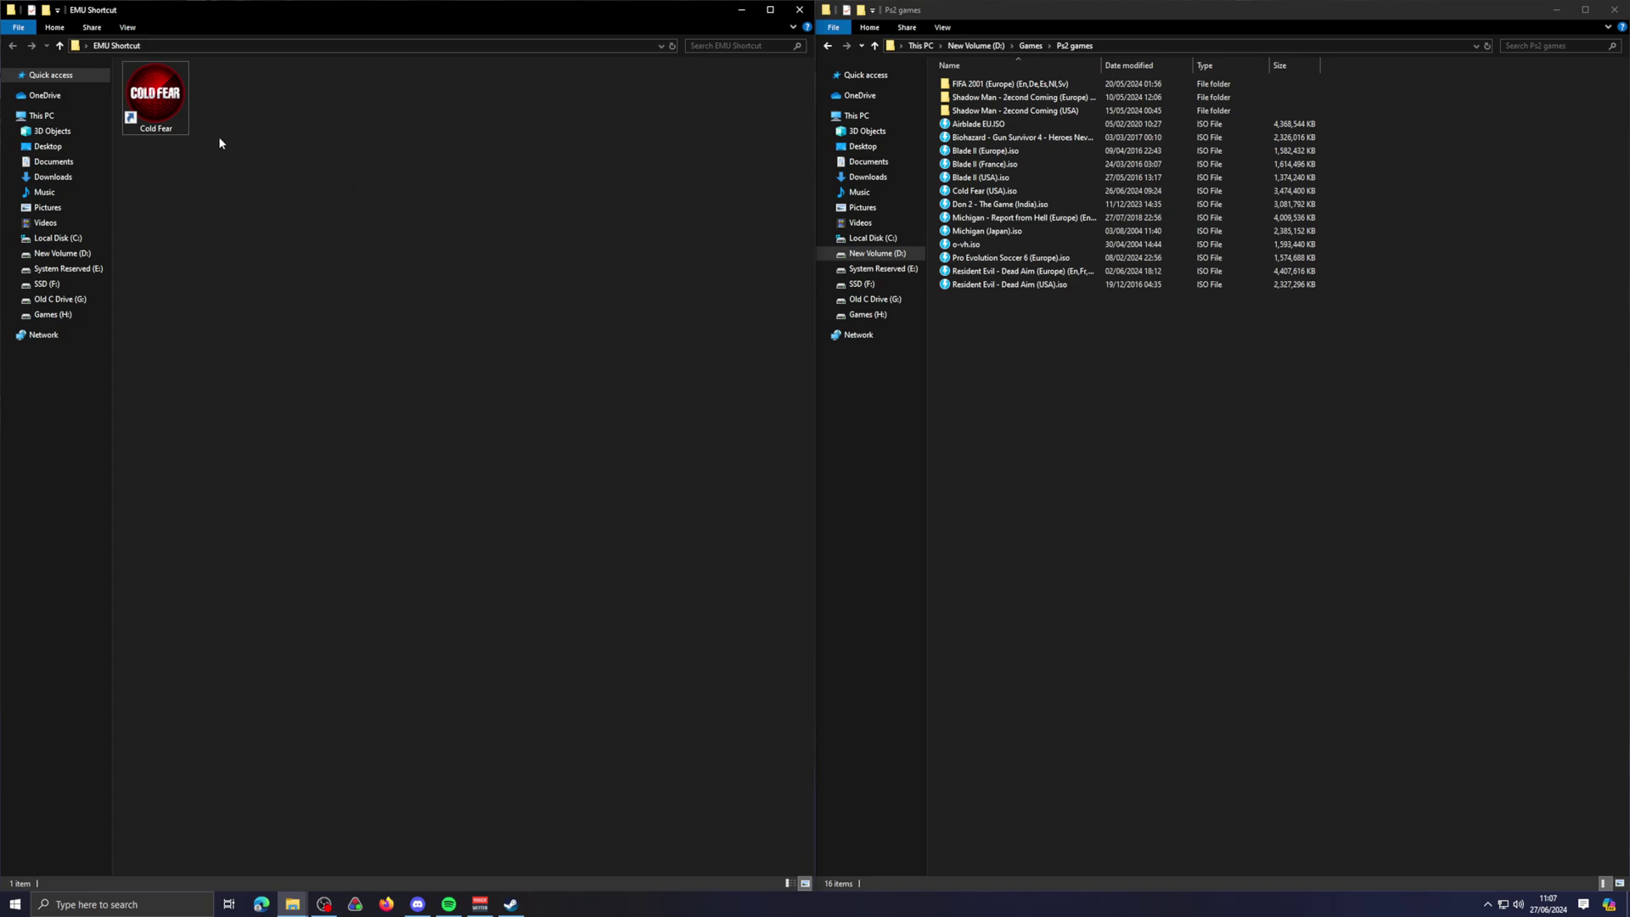
Step: Launch the Cold Fear shortcut to test it, and close the PCSX2 window
double_click(174, 101)
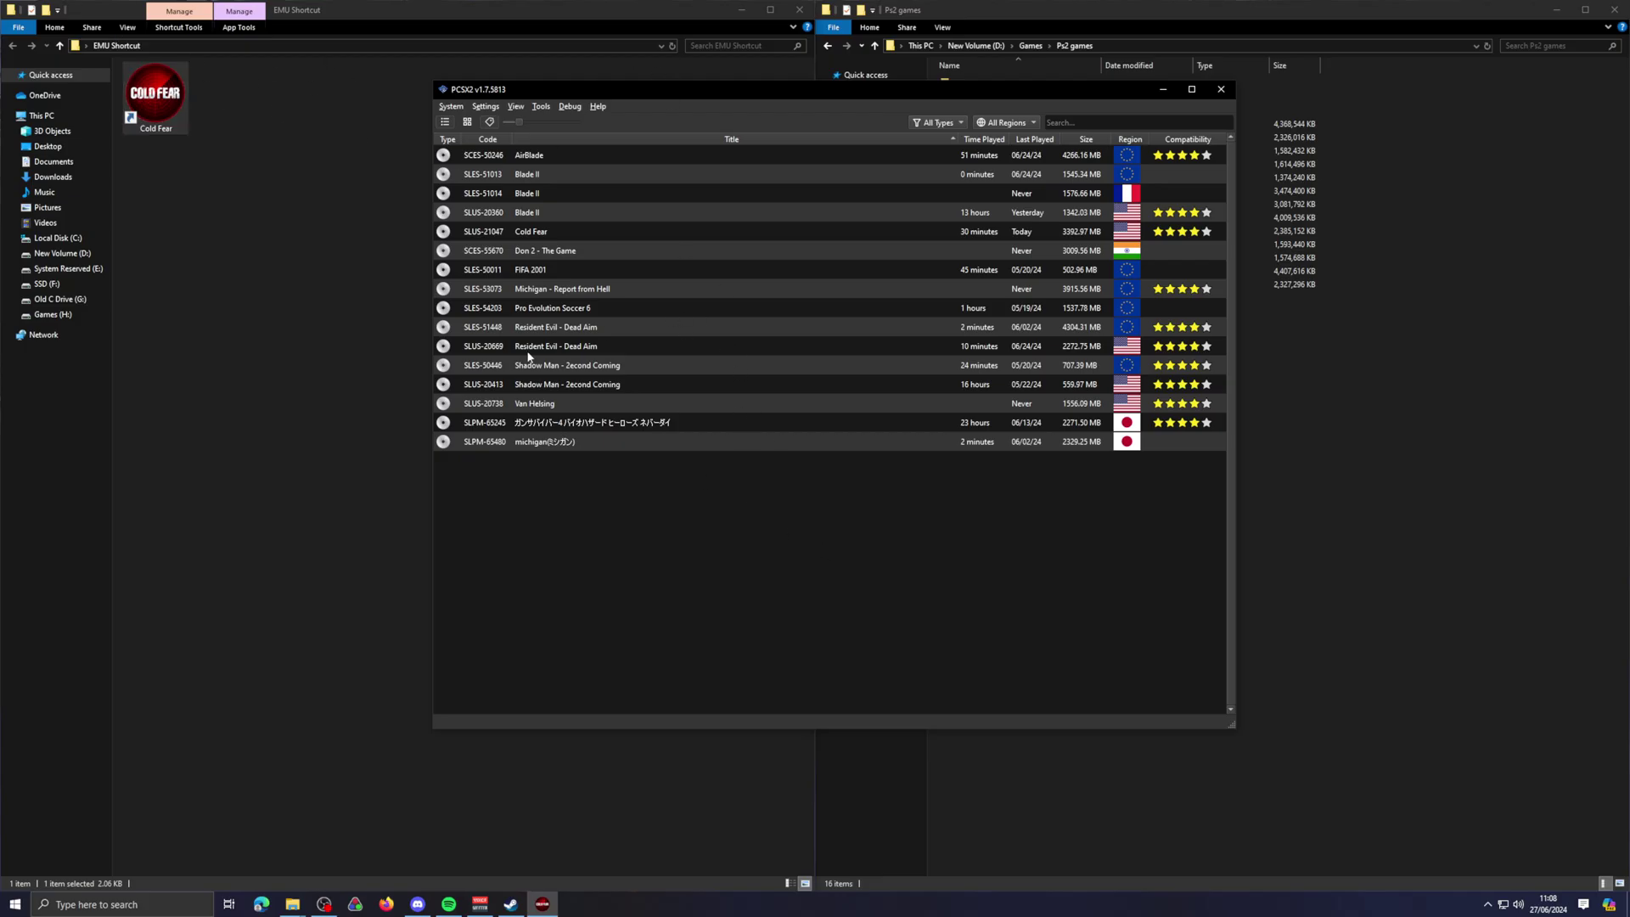
drag(881, 100, 736, 146)
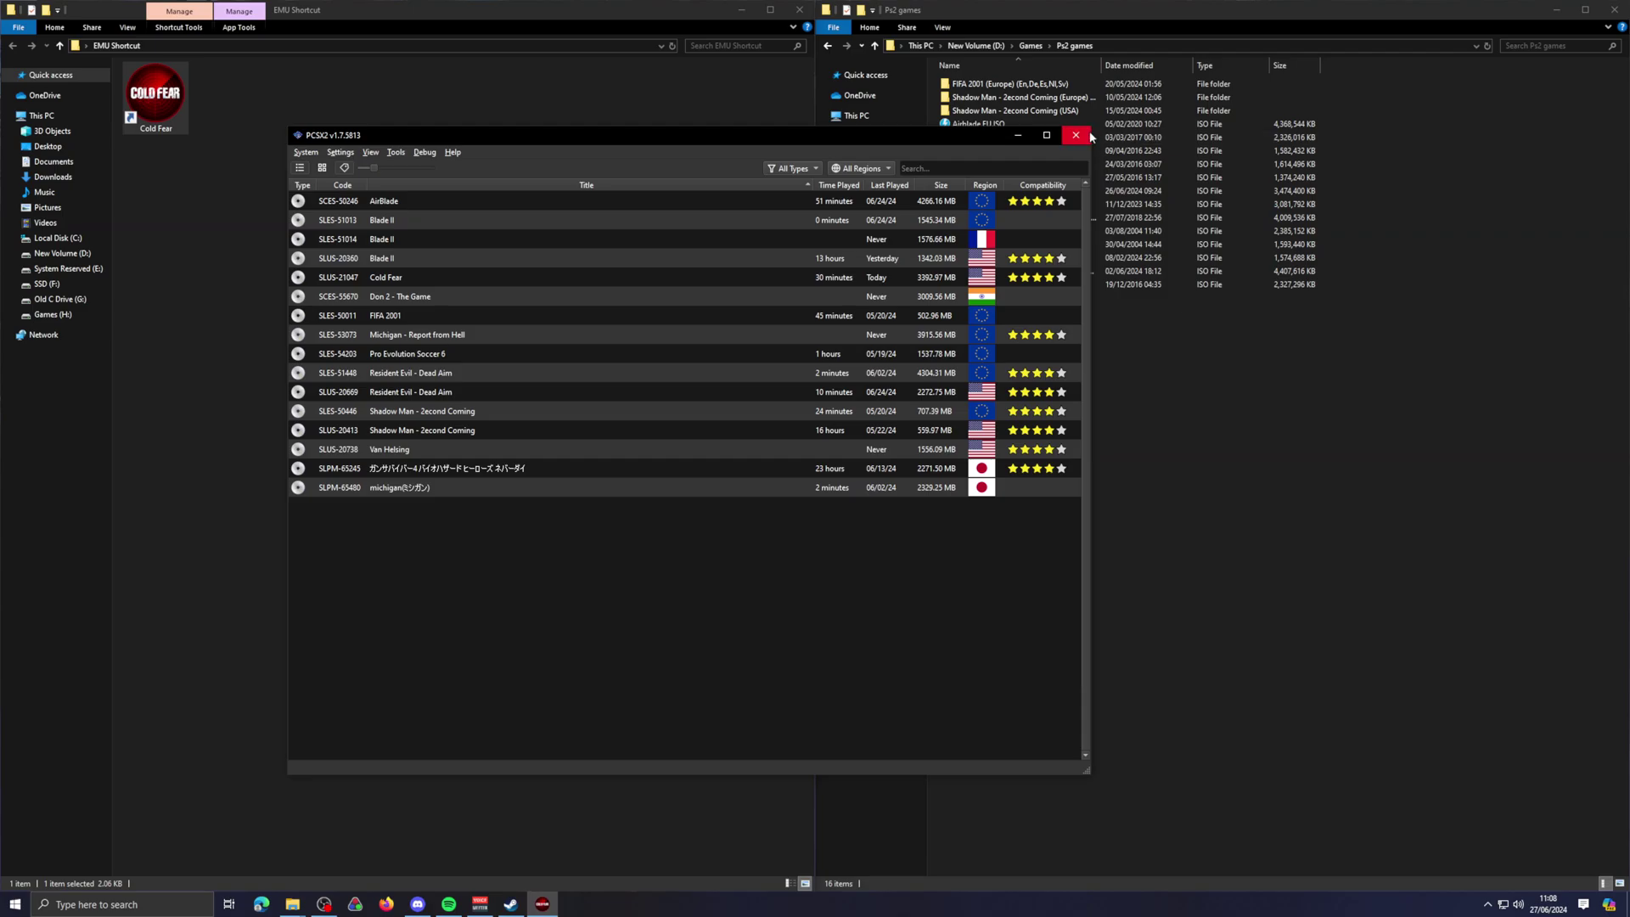
click(1076, 135)
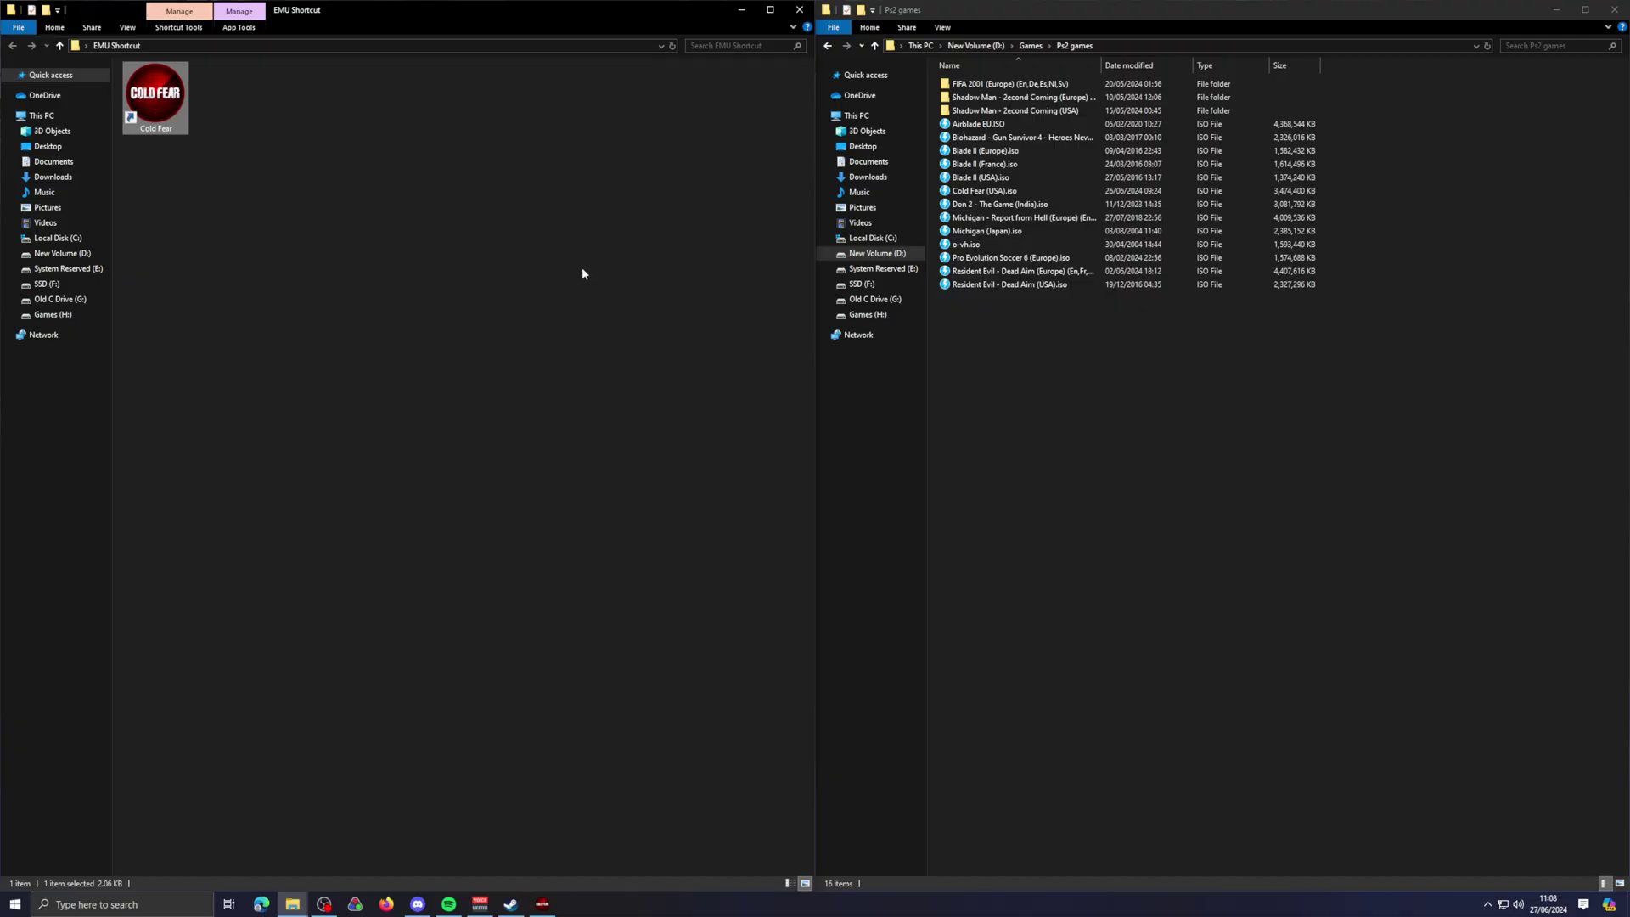
click(560, 242)
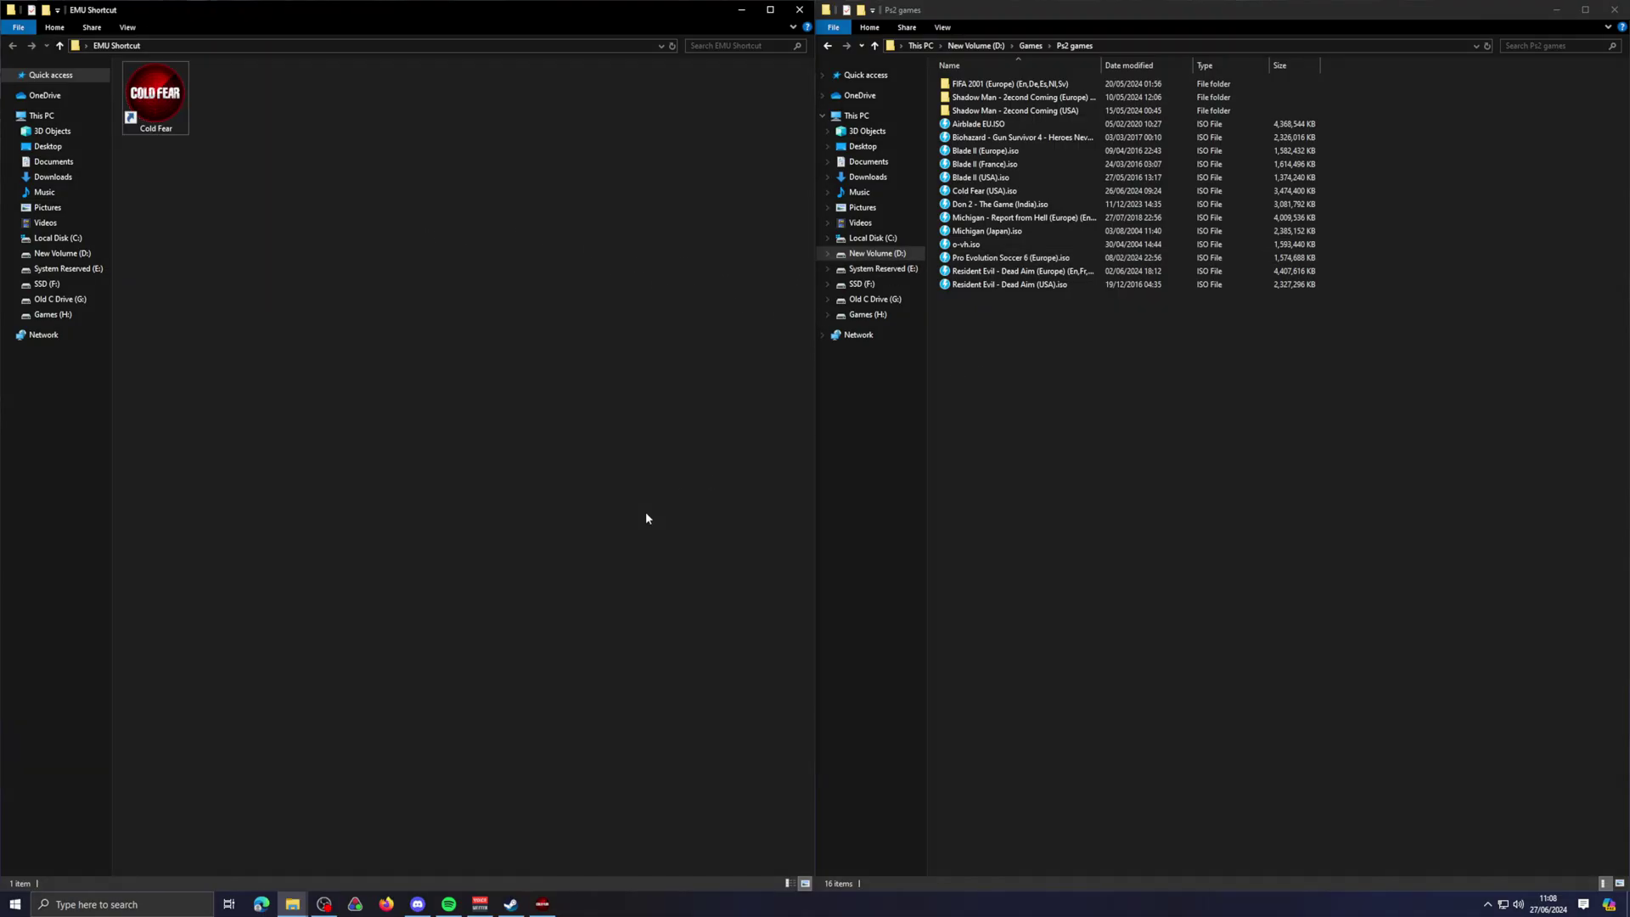